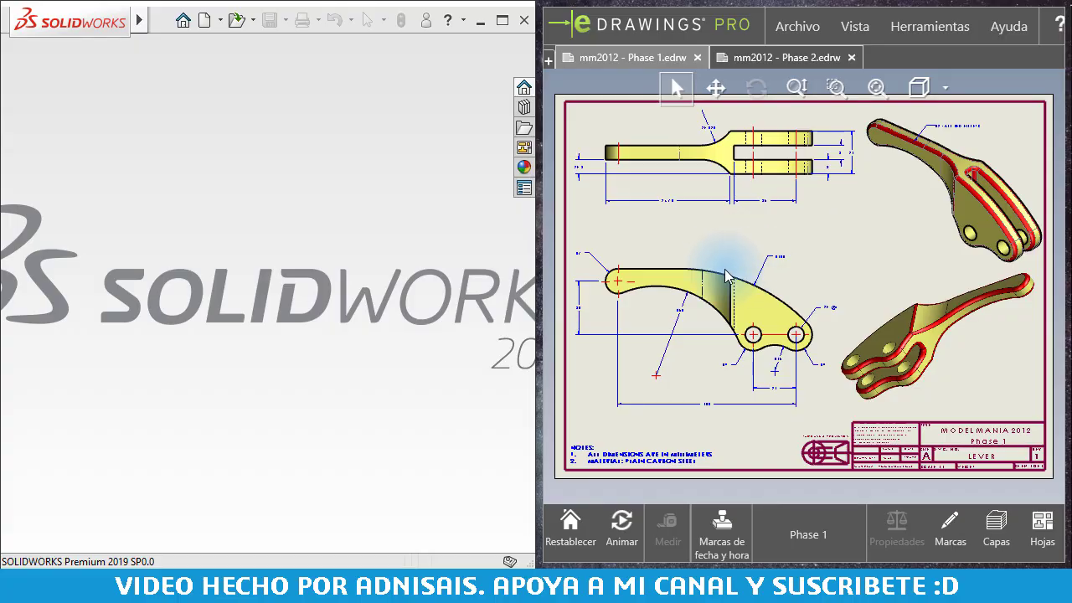
# Fit, zoom and pan the Phase 2 drawing to study the lever front view's radii and hole spacing.
pyautogui.scroll(-2, 727, 278)
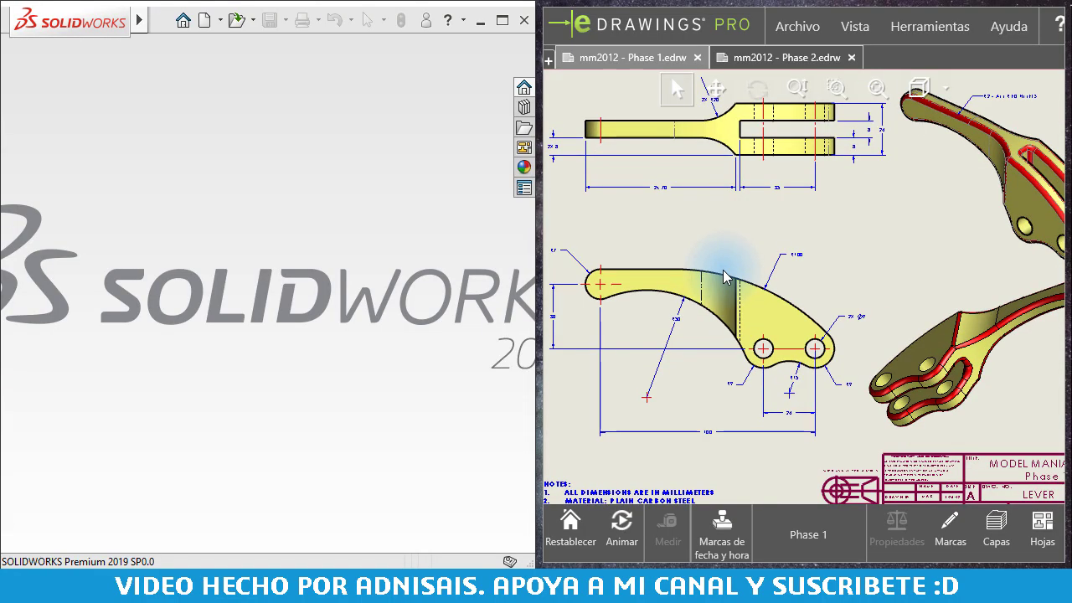
pyautogui.press('f')
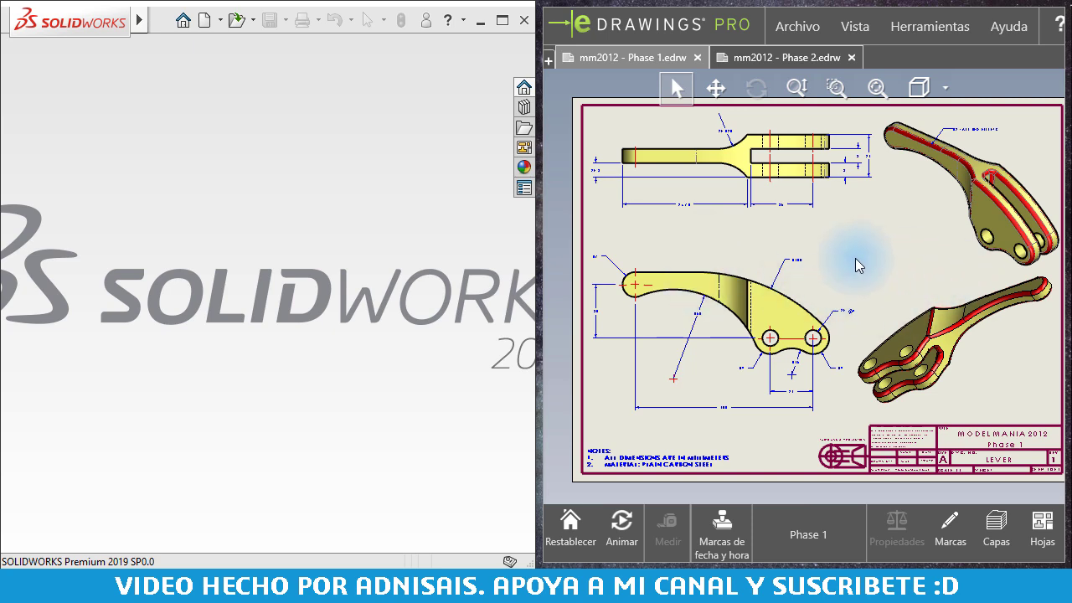
pyautogui.scroll(-3, 657, 251)
pyautogui.scroll(-1, 675, 359)
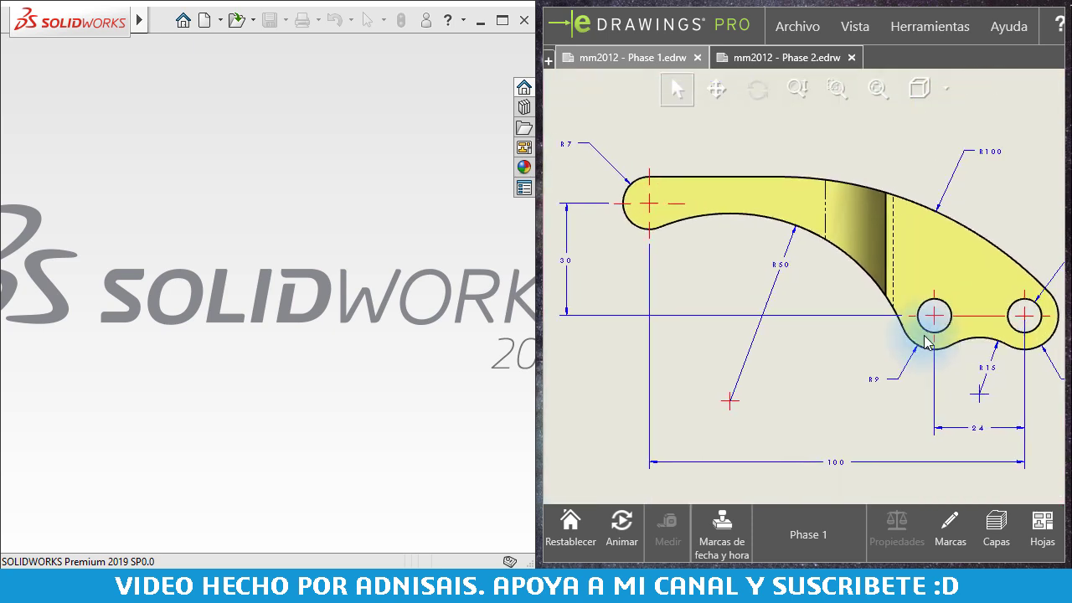
pyautogui.scroll(2, 922, 336)
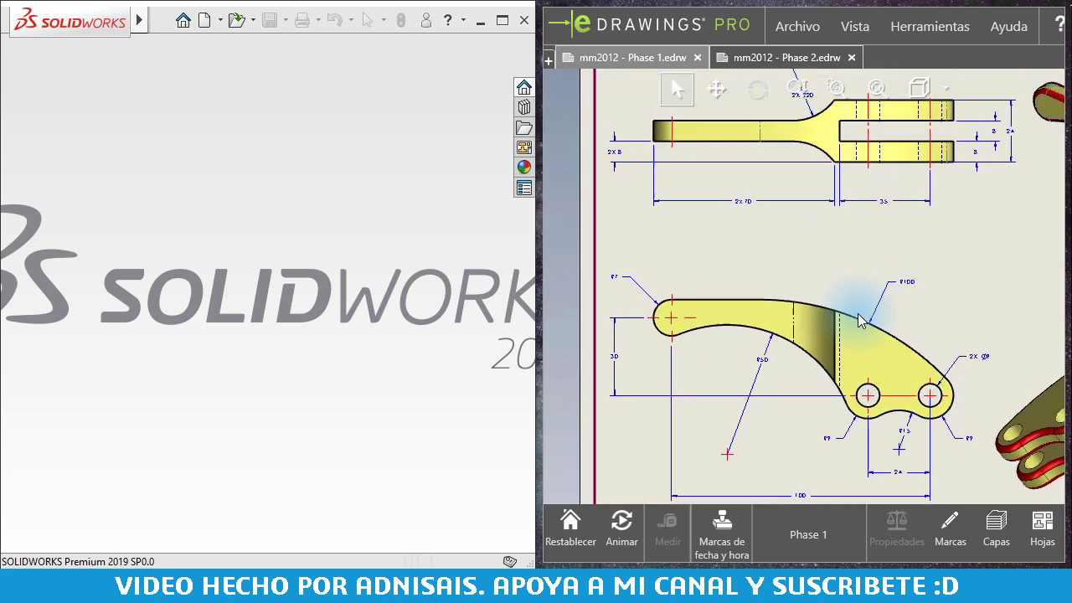
pyautogui.moveTo(863, 234); pyautogui.dragTo(860, 357, button='middle')
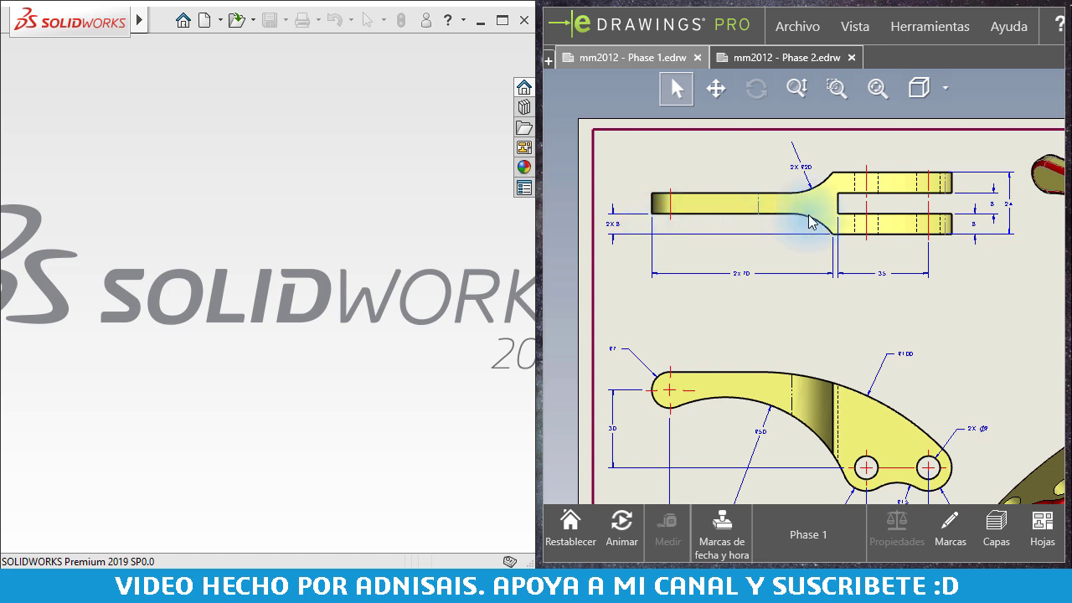
pyautogui.moveTo(904, 318); pyautogui.dragTo(885, 268, button='middle')
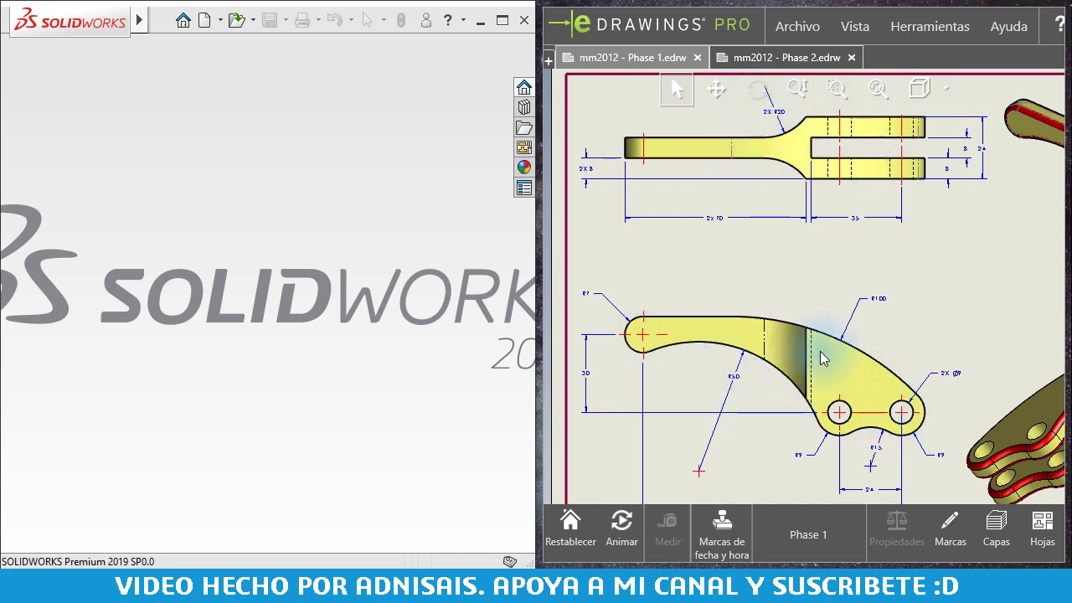
pyautogui.moveTo(815, 293); pyautogui.dragTo(829, 217, button='middle')
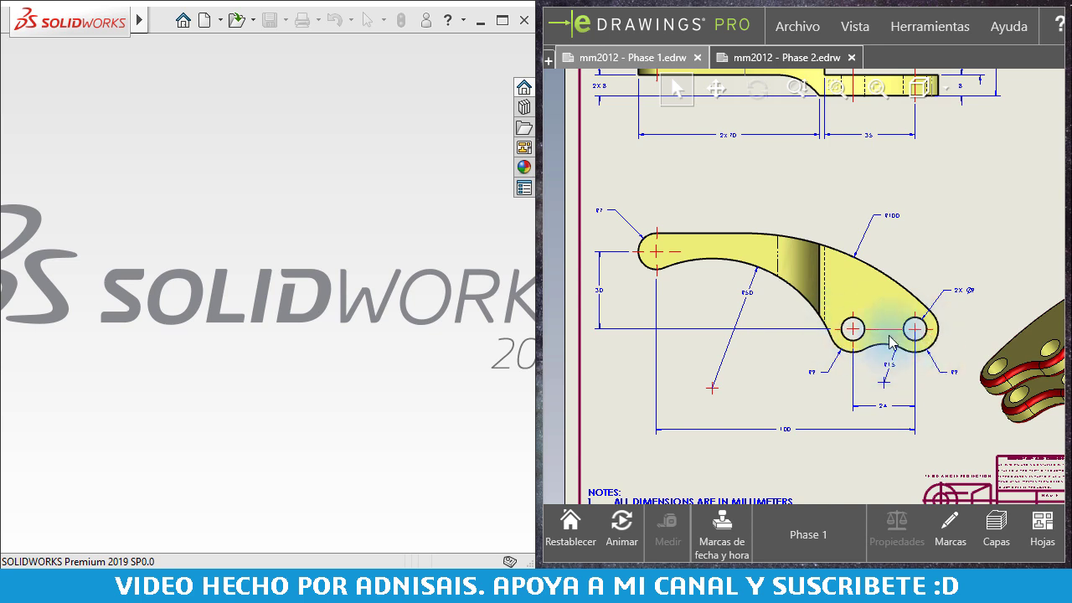
pyautogui.scroll(1, 796, 362)
pyautogui.scroll(1, 798, 341)
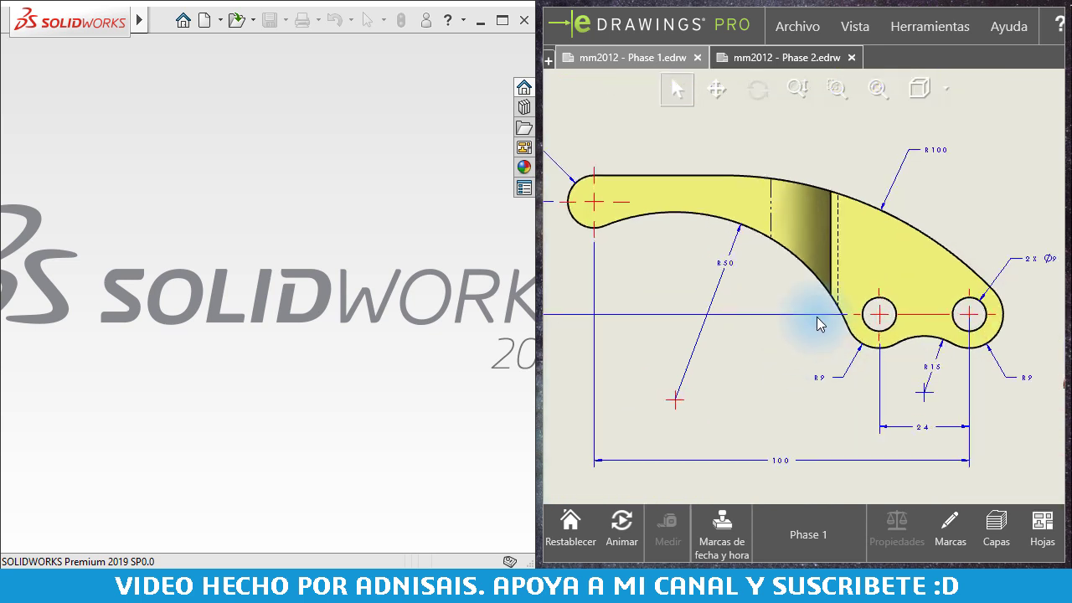
pyautogui.scroll(-1, 828, 308)
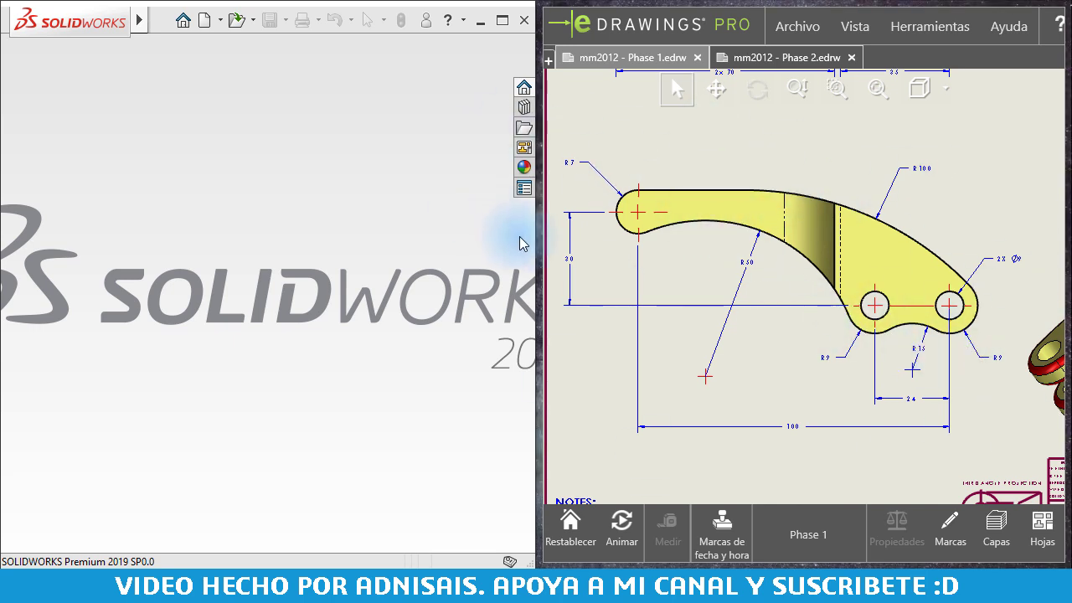
# Create a new part document from the Modelmania template.
pyautogui.click(137, 201)
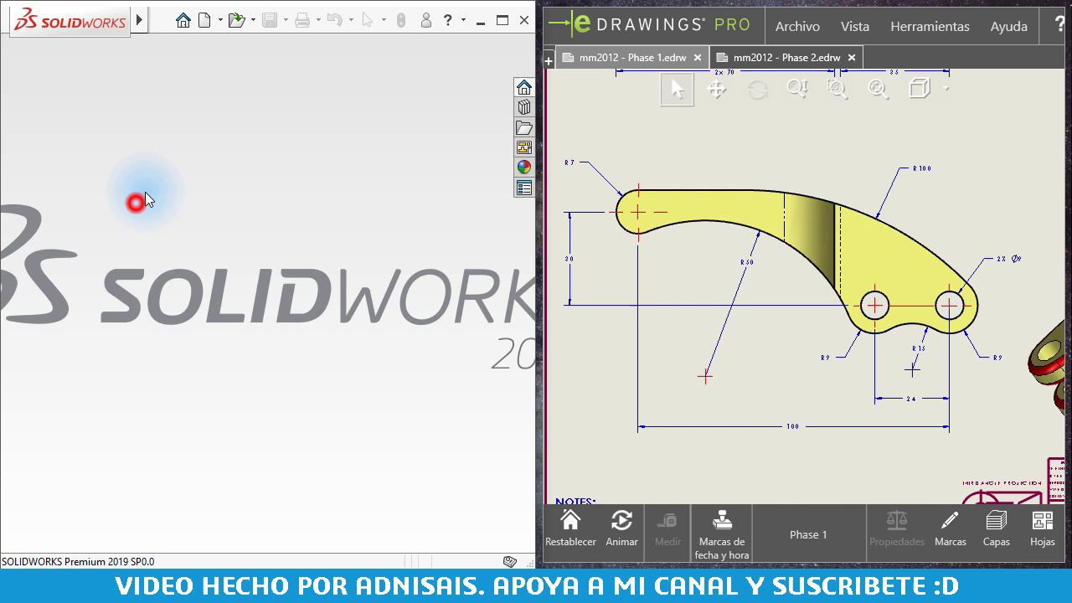
pyautogui.click(203, 19)
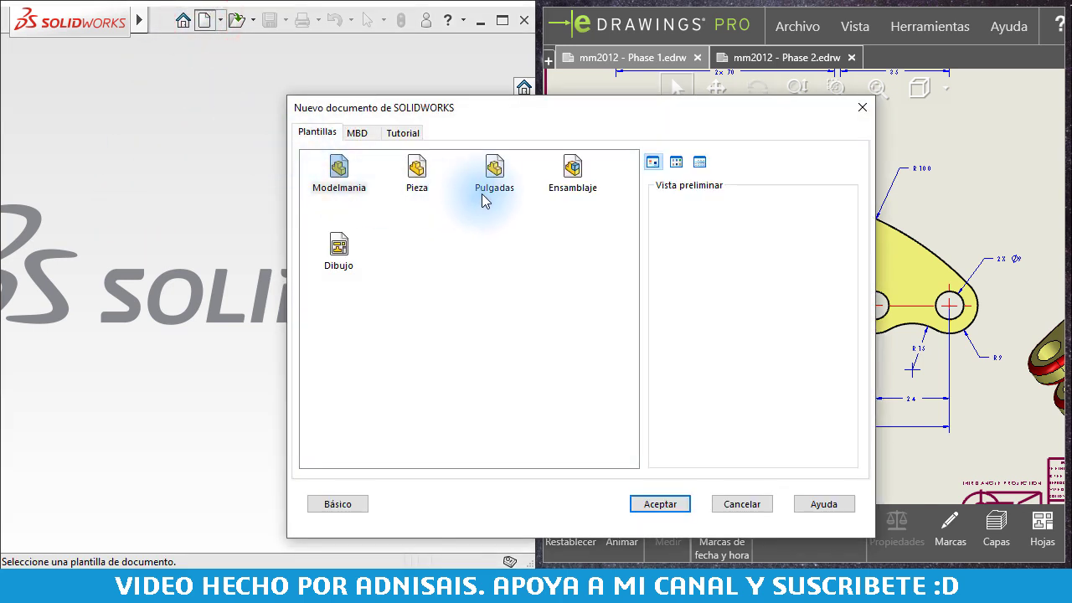
pyautogui.doubleClick(340, 175)
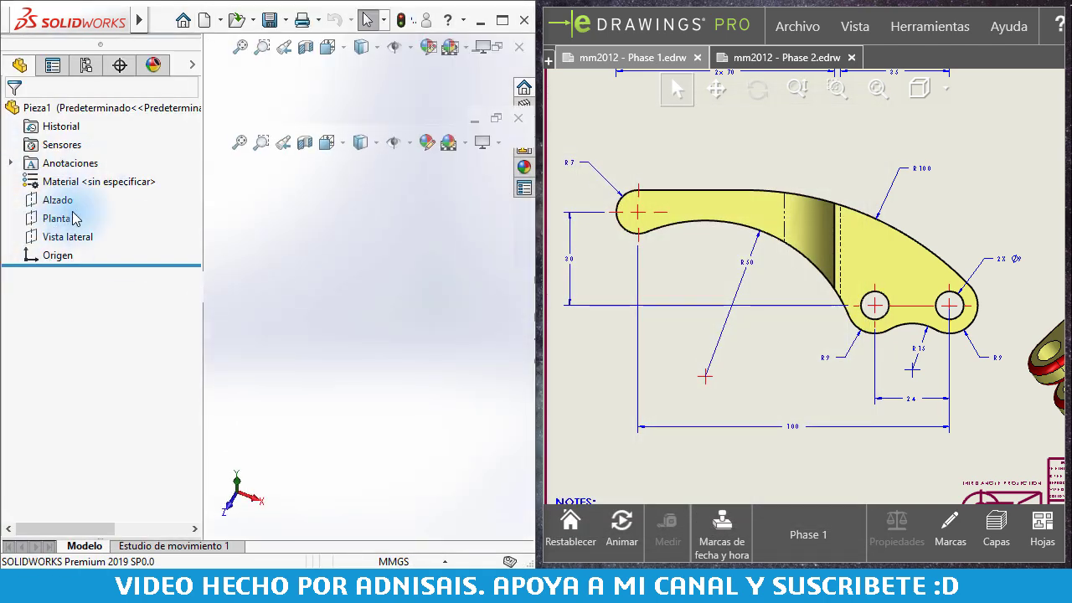
# Start a sketch on the Alzado plane and draw the horizontal top line from the origin.
pyautogui.click(48, 293)
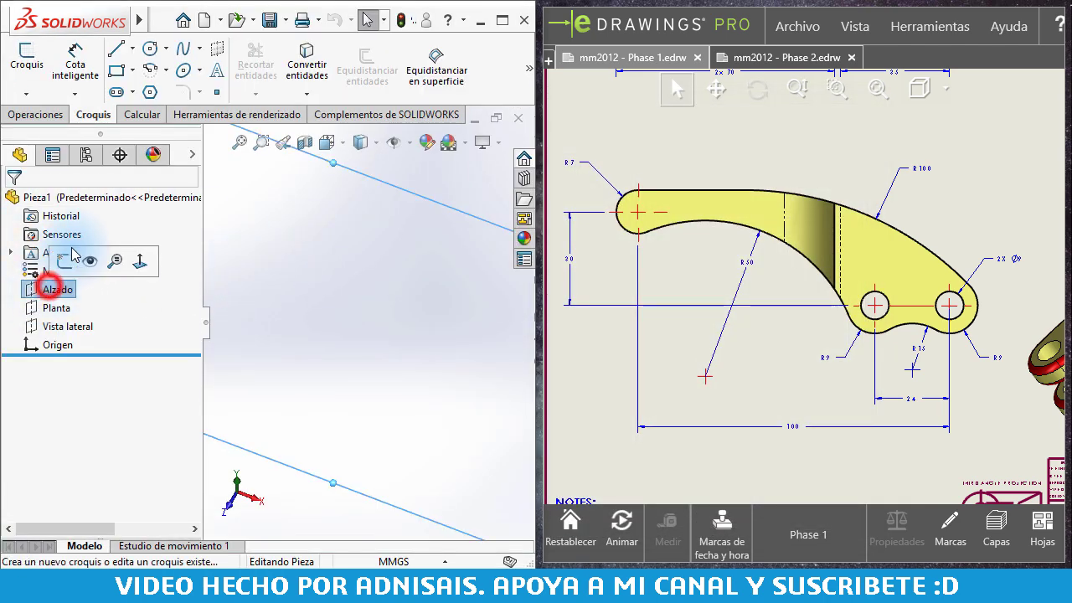
pyautogui.click(63, 257)
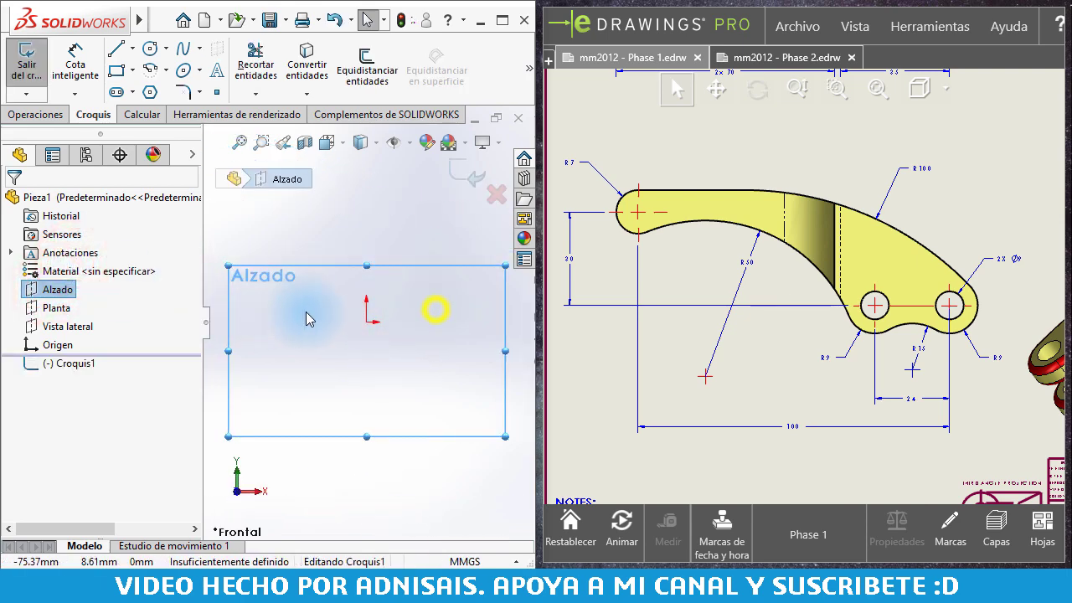
pyautogui.moveTo(433, 307); pyautogui.dragTo(371, 310, button='right')
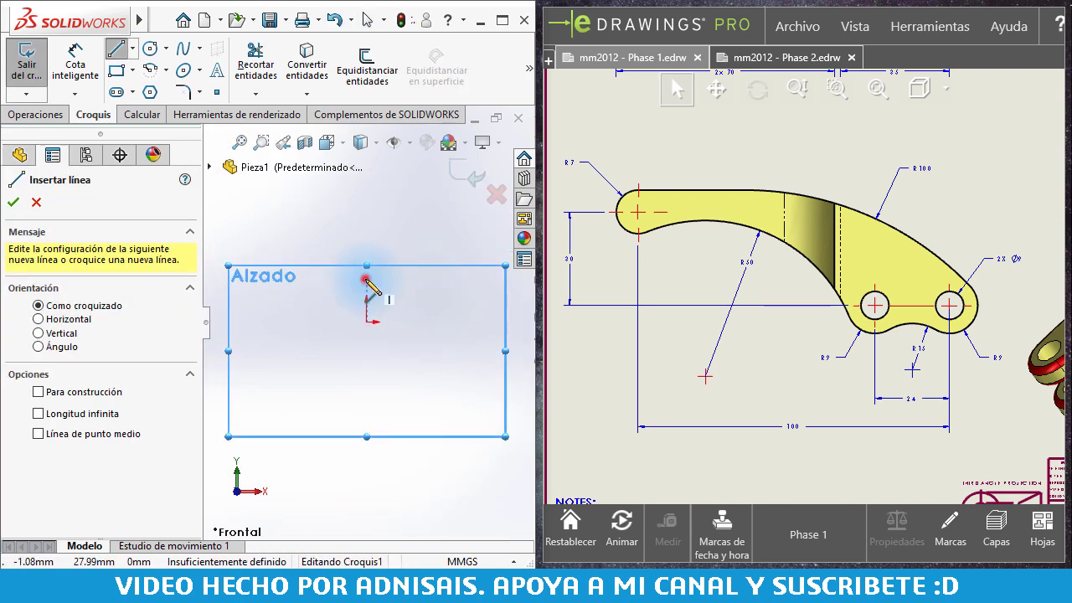
pyautogui.click(366, 297)
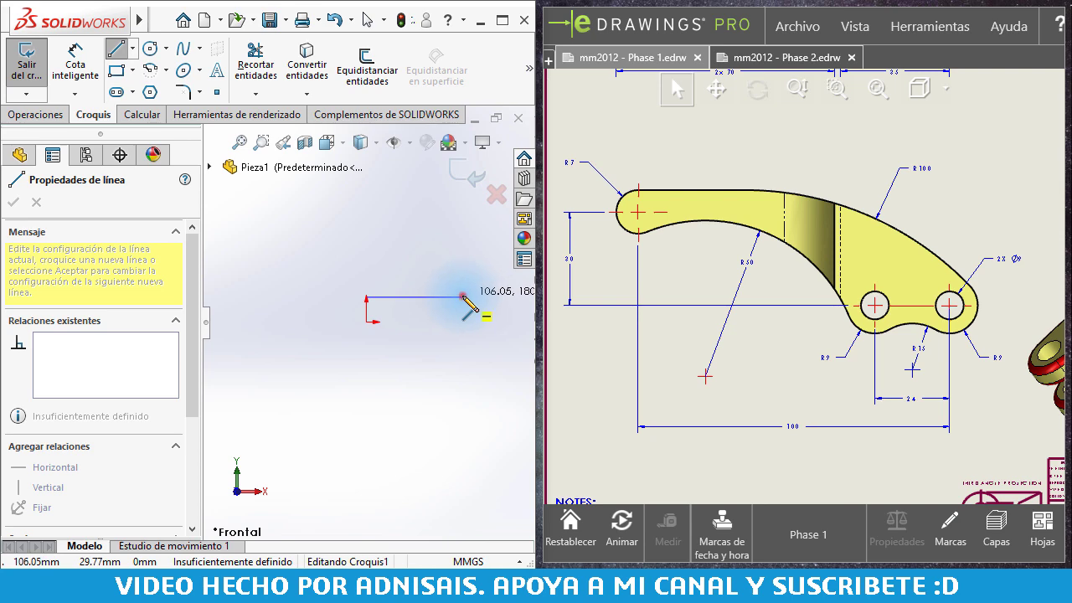
pyautogui.click(462, 298)
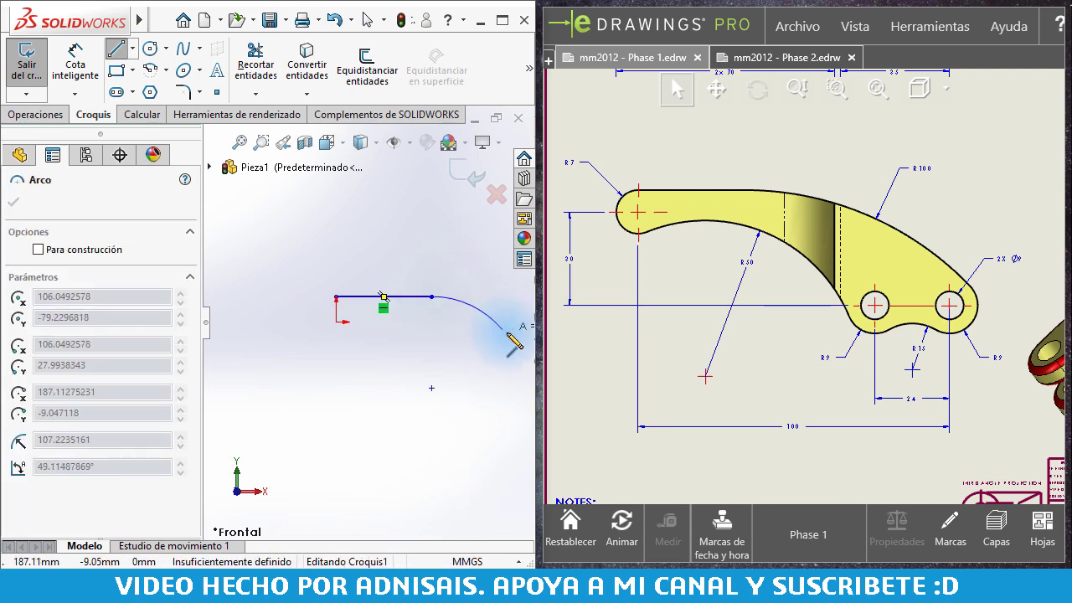
# Chain tangent arcs around the lever outline and close it back at the start point.
pyautogui.scroll(-1, 508, 333)
pyautogui.click(511, 348)
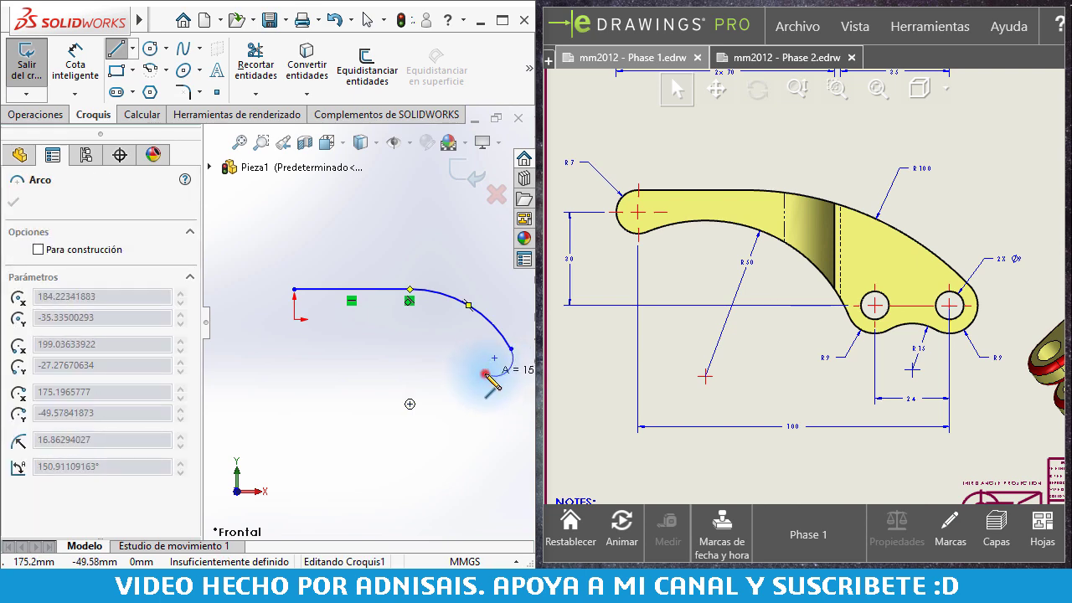
pyautogui.click(485, 374)
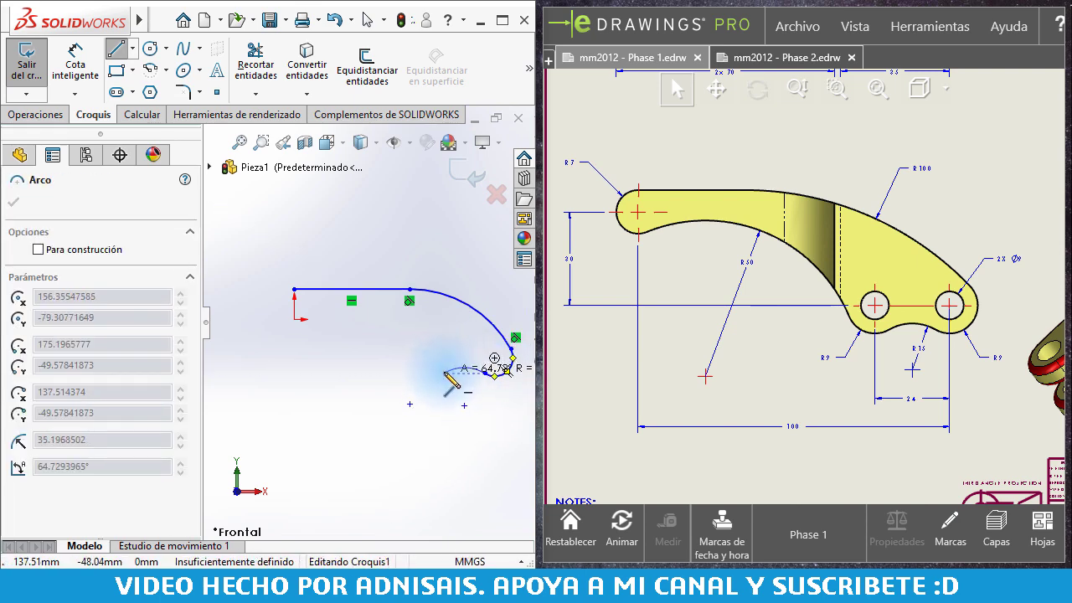
pyautogui.click(444, 374)
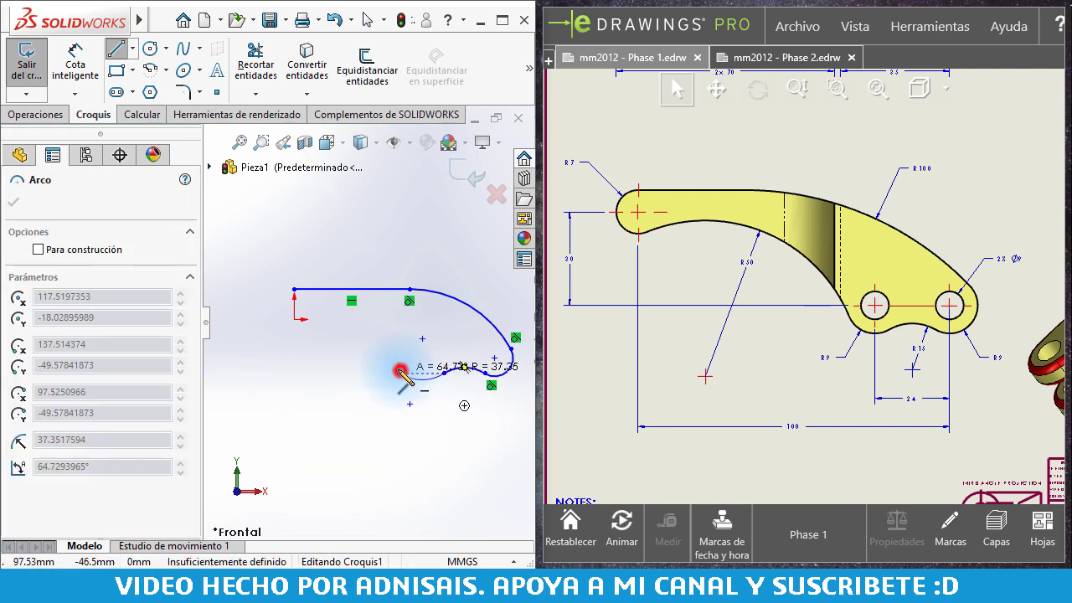
pyautogui.click(401, 370)
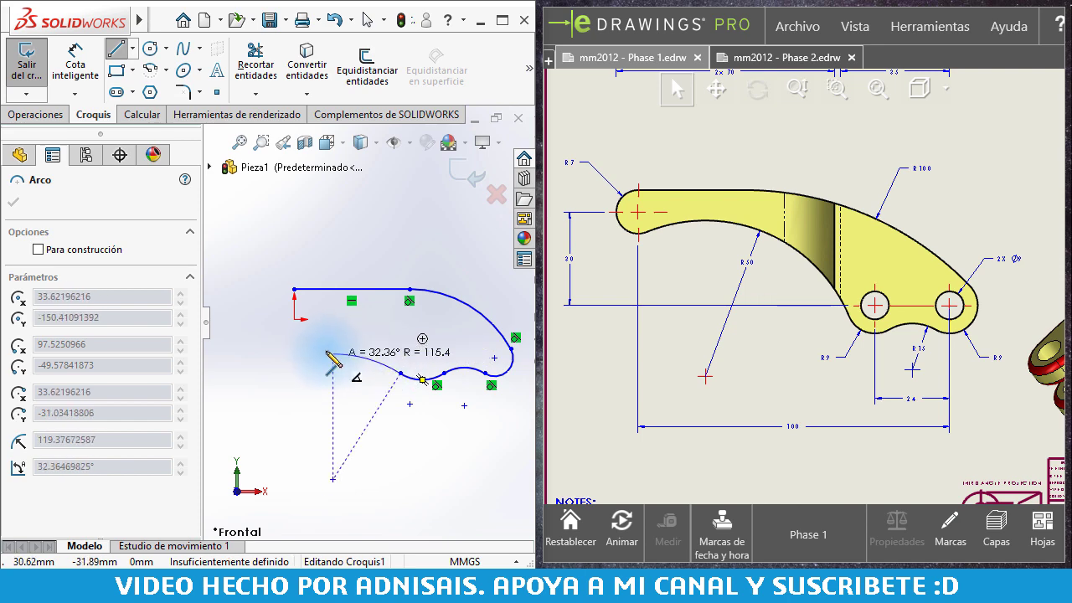
pyautogui.click(289, 333)
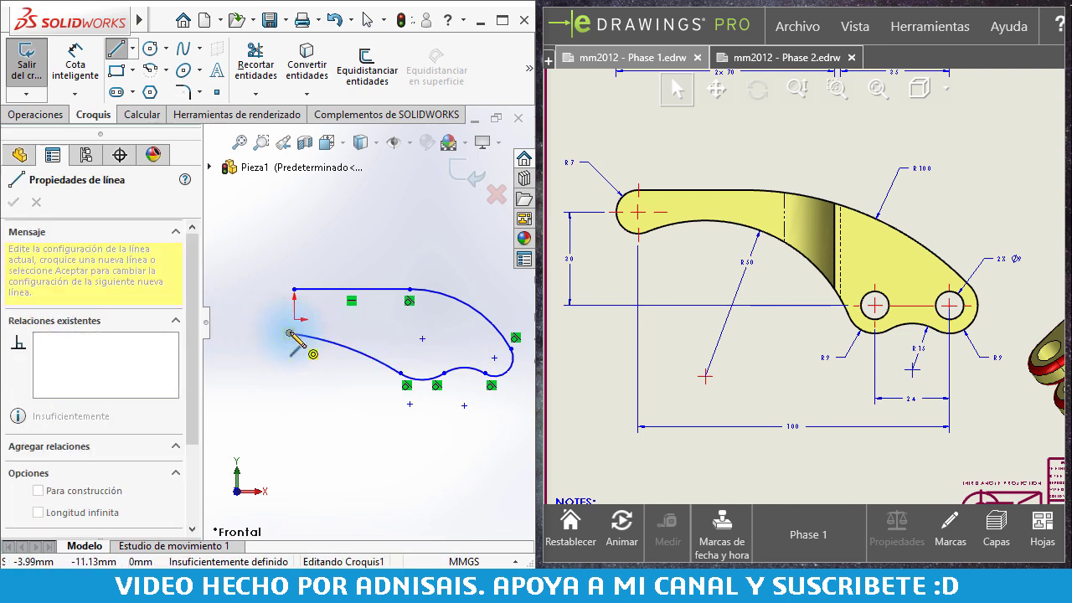
pyautogui.click(295, 289)
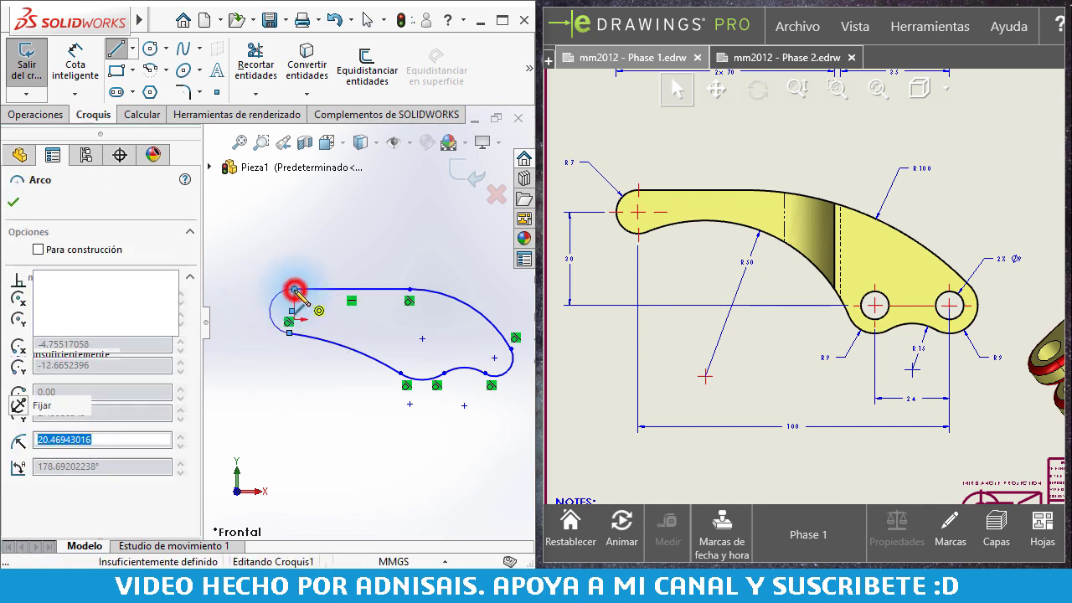
pyautogui.press('Escape')
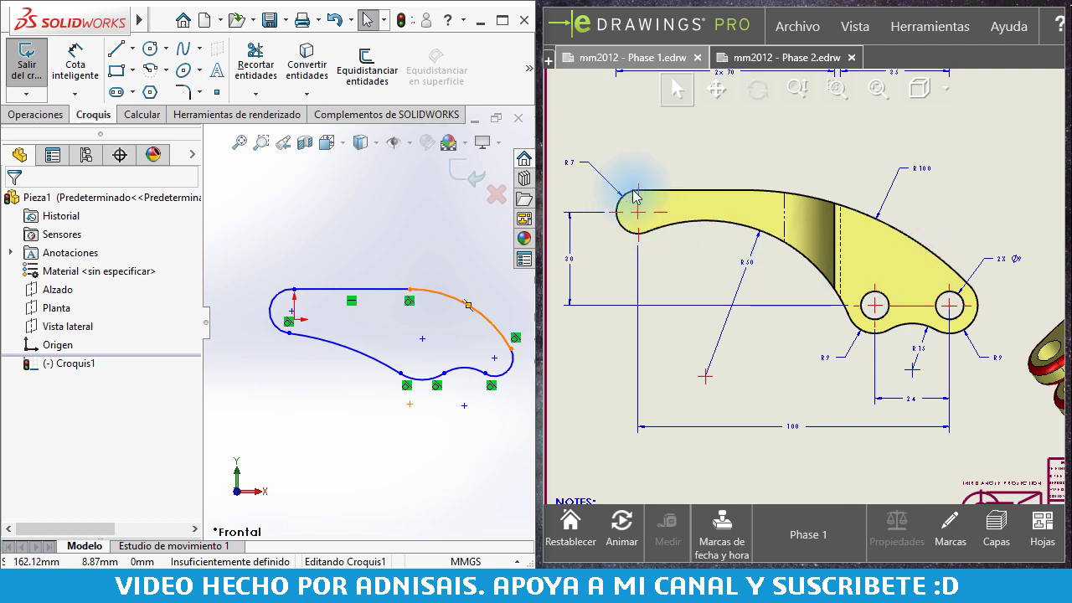
# Make the top-left outline joint tangent and drag the left end point to reshape the outline.
pyautogui.click(294, 290)
pyautogui.click(344, 218)
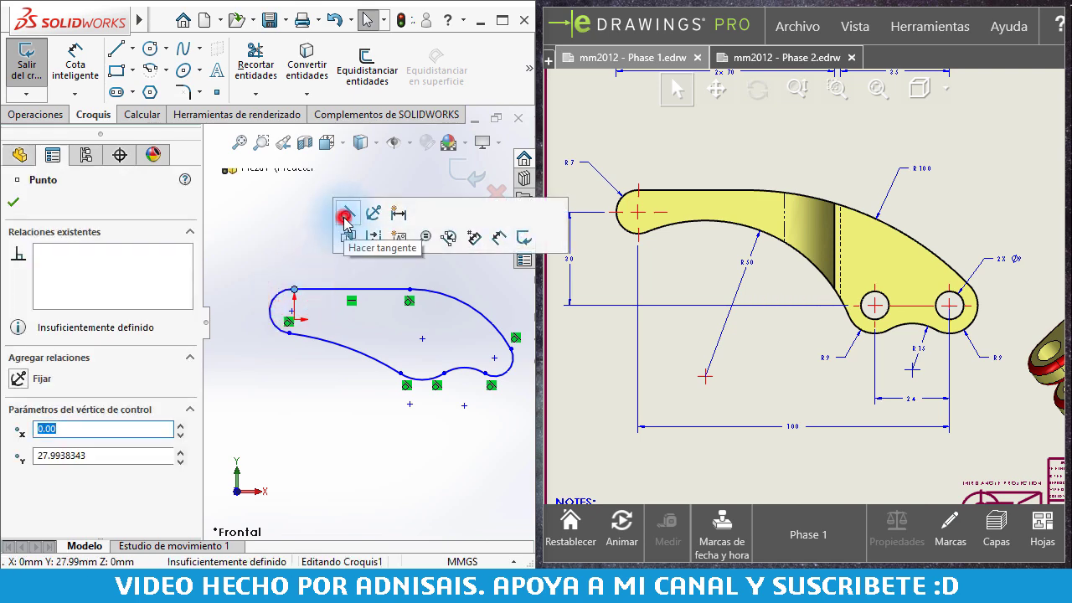
pyautogui.click(275, 239)
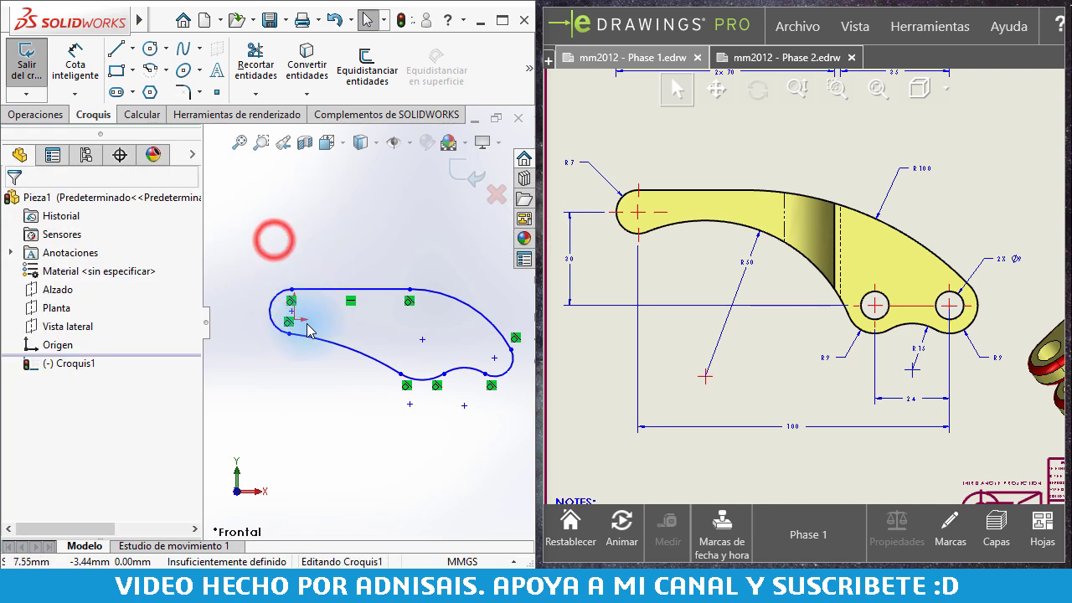
pyautogui.scroll(-1, 317, 330)
pyautogui.moveTo(289, 314)
pyautogui.mouseDown()
pyautogui.moveTo(301, 331)
pyautogui.moveTo(394, 359)
pyautogui.mouseUp()
pyautogui.click(394, 352)
pyautogui.scroll(-1, 394, 352)
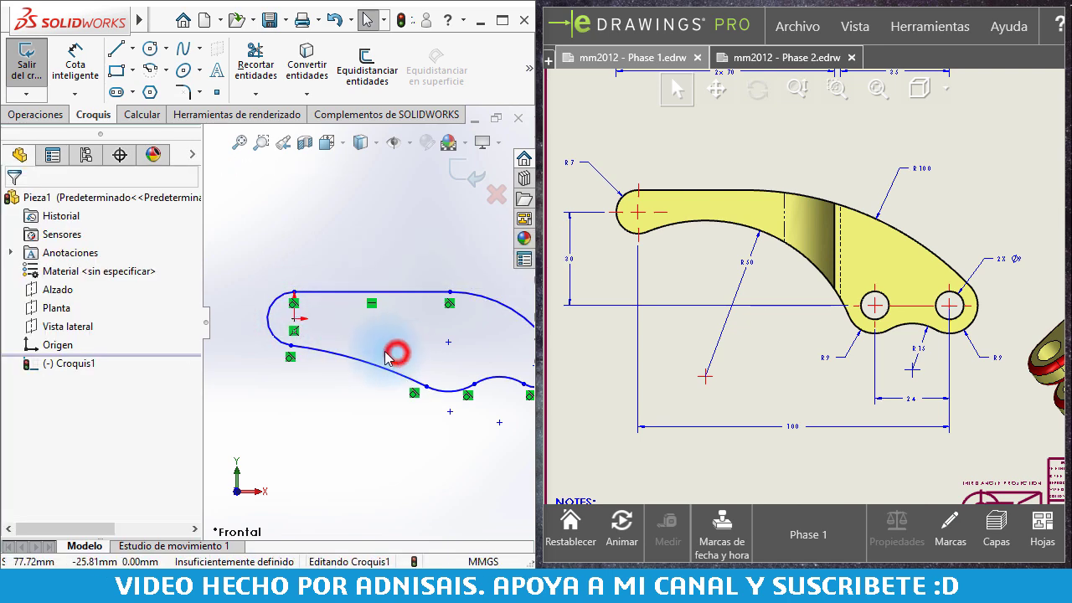
pyautogui.scroll(1, 431, 350)
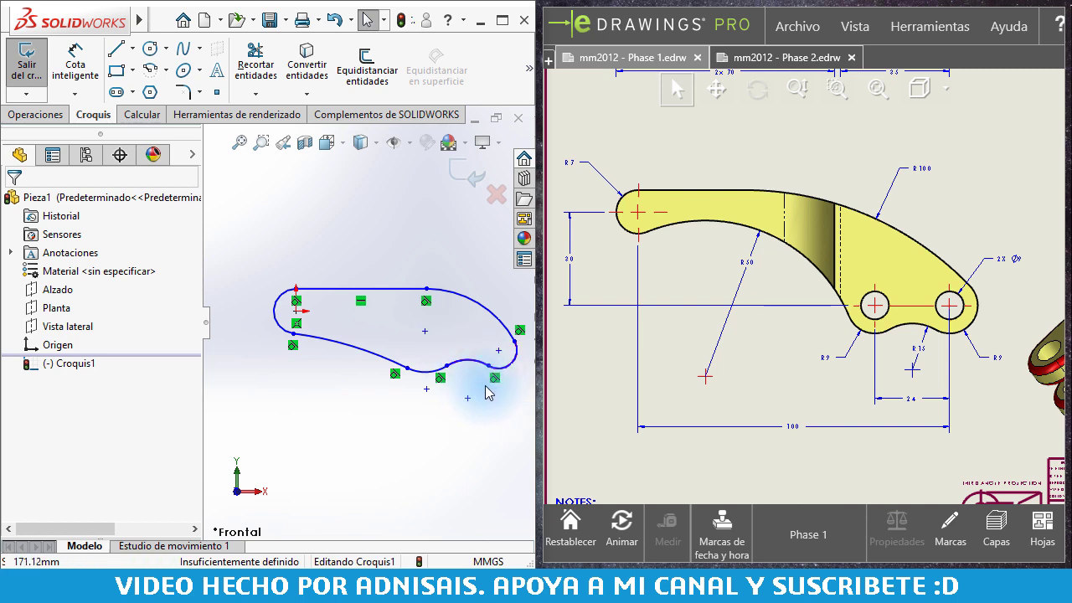
# Make the two lower arcs equal in radius.
pyautogui.click(430, 376)
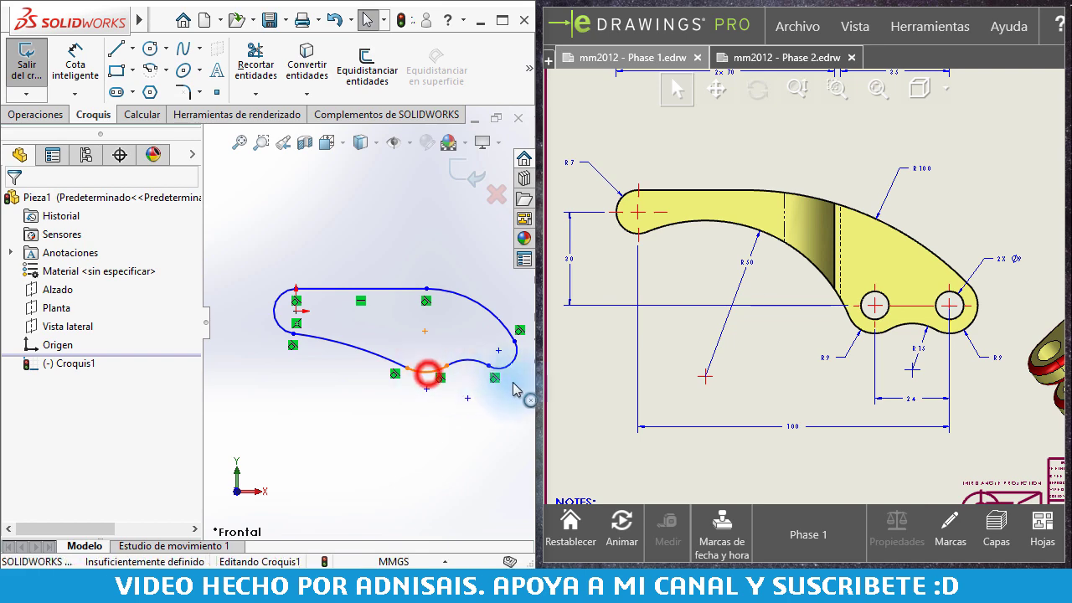
pyautogui.keyDown('ctrl'); pyautogui.click(503, 368); pyautogui.keyUp('ctrl')
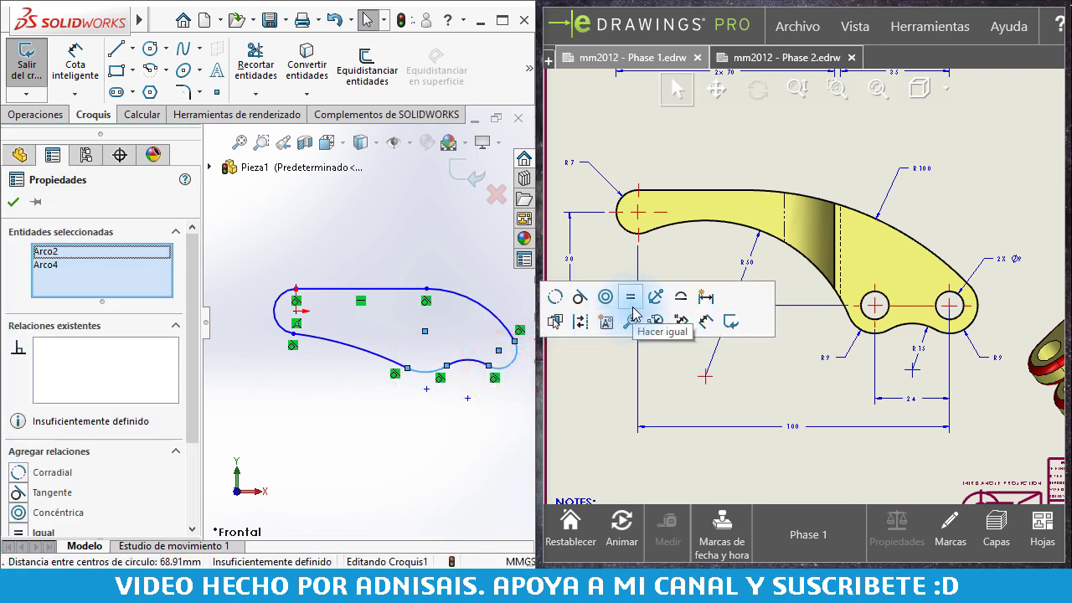
pyautogui.click(630, 297)
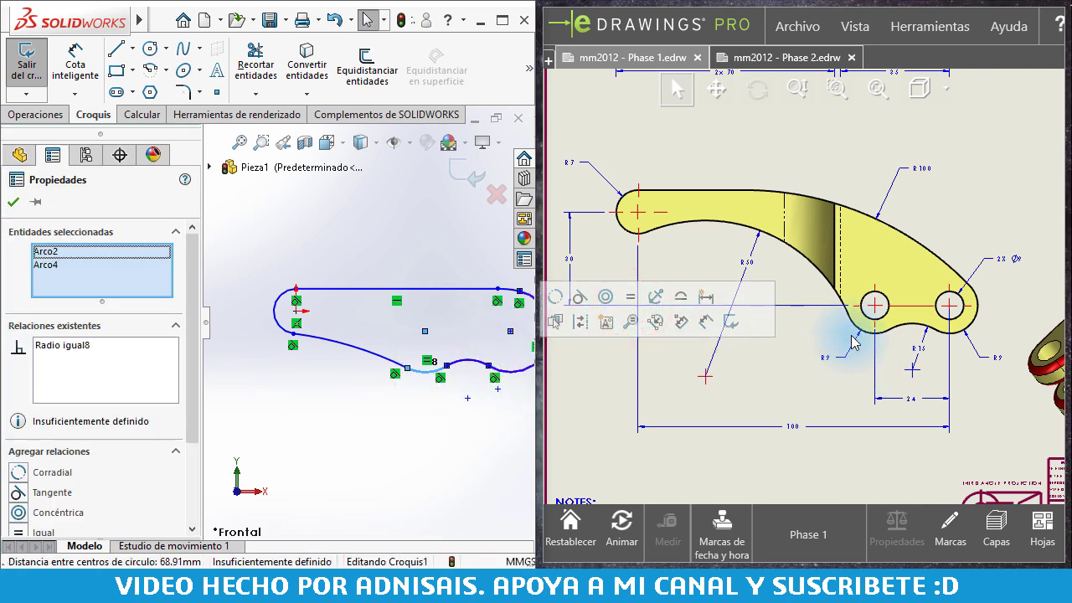
pyautogui.scroll(1, 971, 355)
pyautogui.scroll(1, 958, 353)
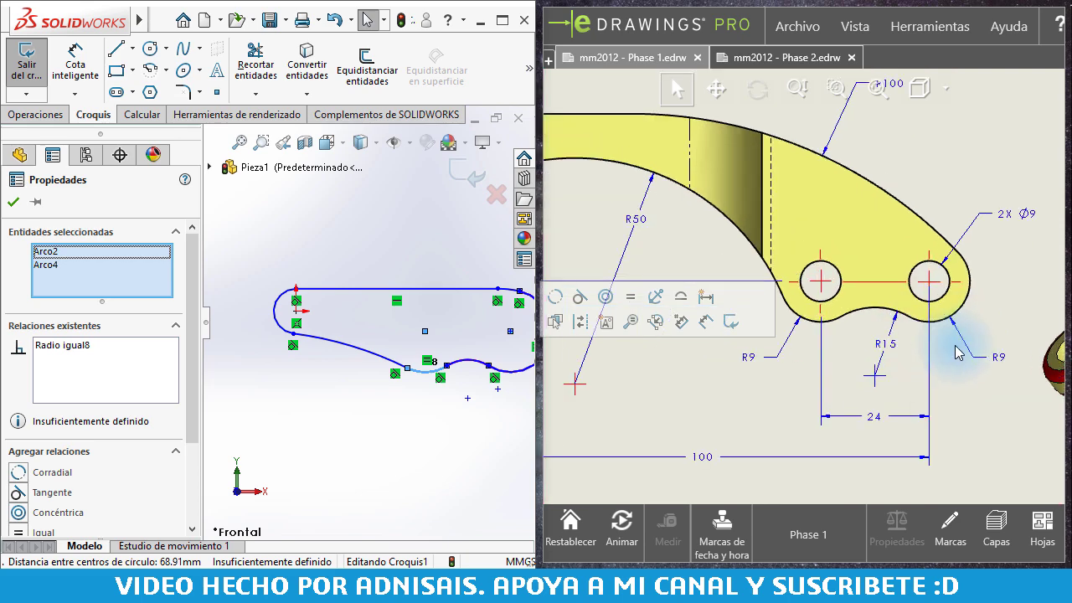
pyautogui.scroll(-1, 912, 326)
pyautogui.scroll(1, 887, 306)
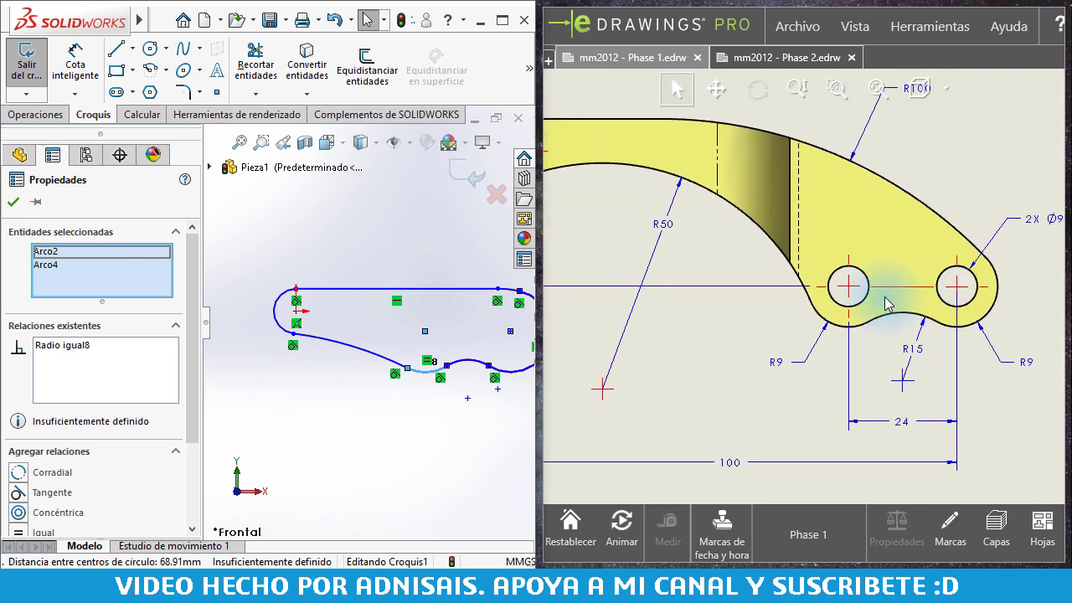
pyautogui.scroll(1, 506, 370)
pyautogui.scroll(1, 466, 371)
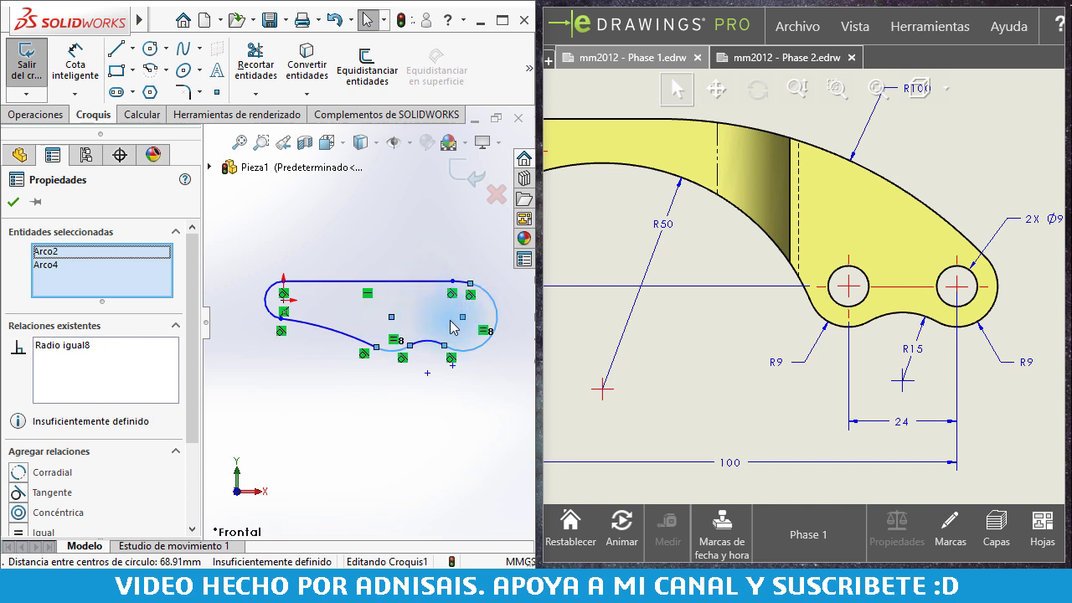
# Align the two arc centre points with a Horizontal relation.
pyautogui.click(414, 427)
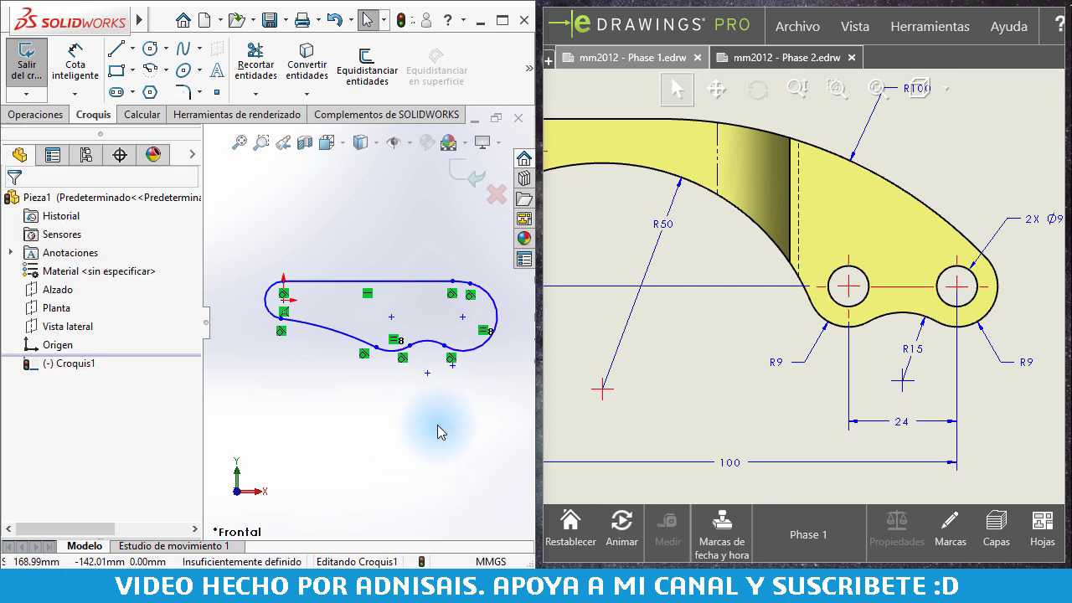
pyautogui.click(391, 316)
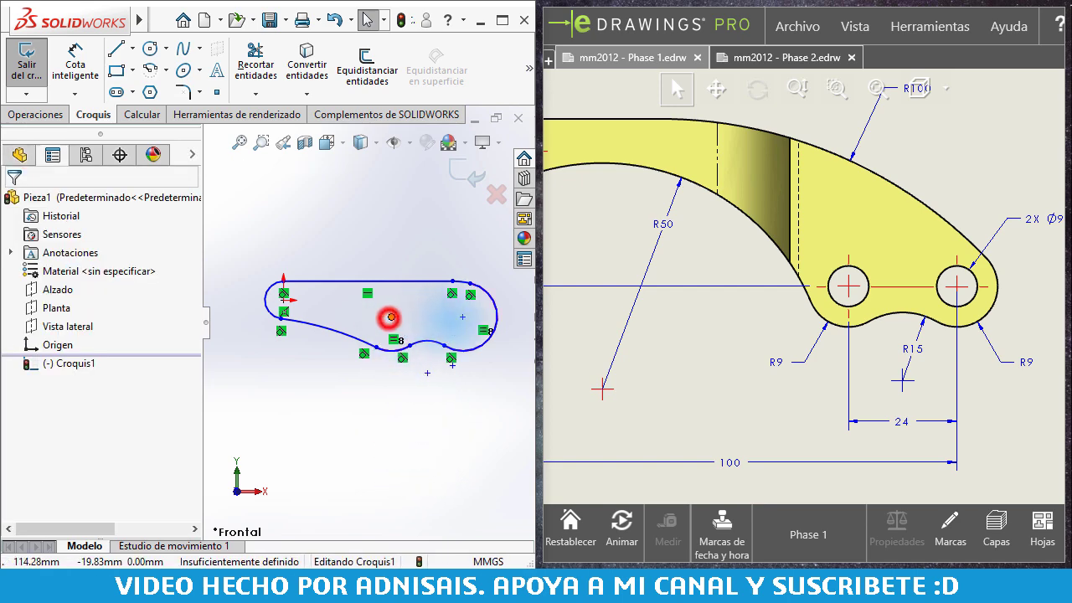
pyautogui.keyDown('ctrl'); pyautogui.click(462, 316); pyautogui.keyUp('ctrl')
pyautogui.click(510, 248)
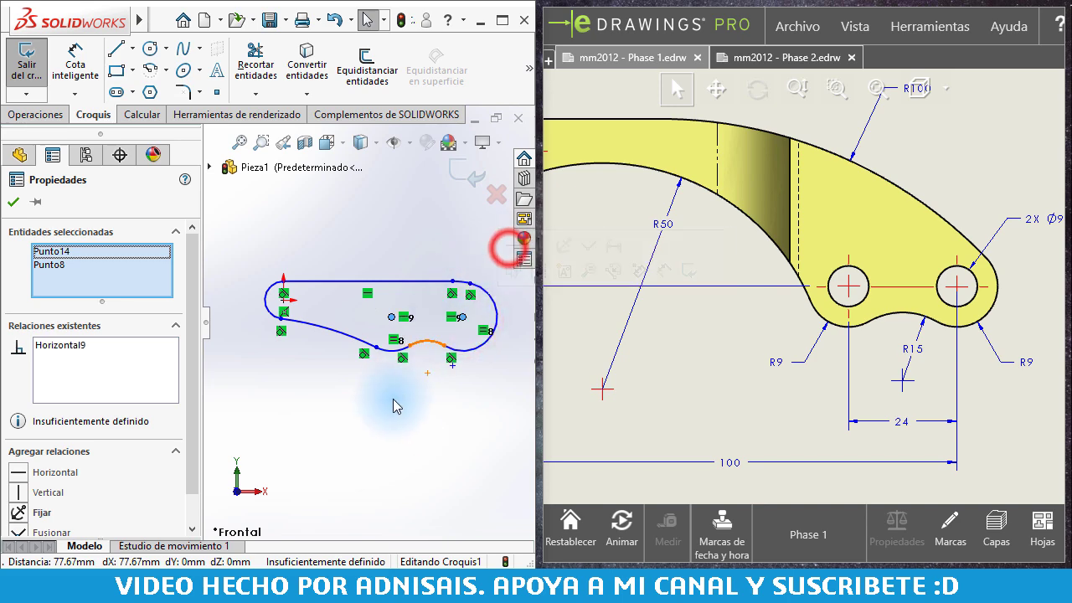
pyautogui.click(396, 405)
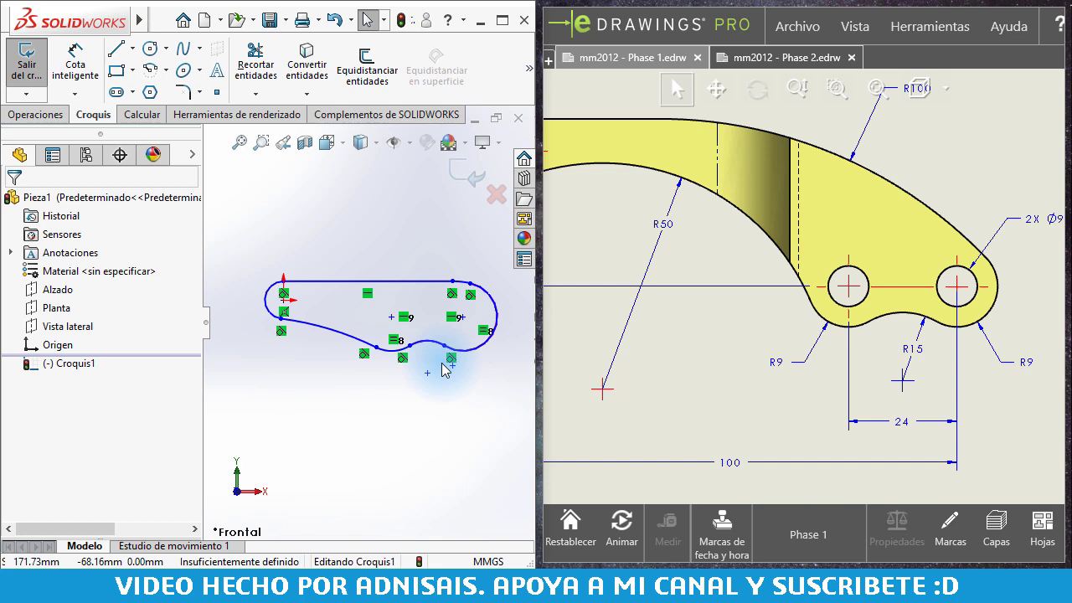
# Dimension the left end point to the right arc centre as 100 mm overall length.
pyautogui.click(75, 63)
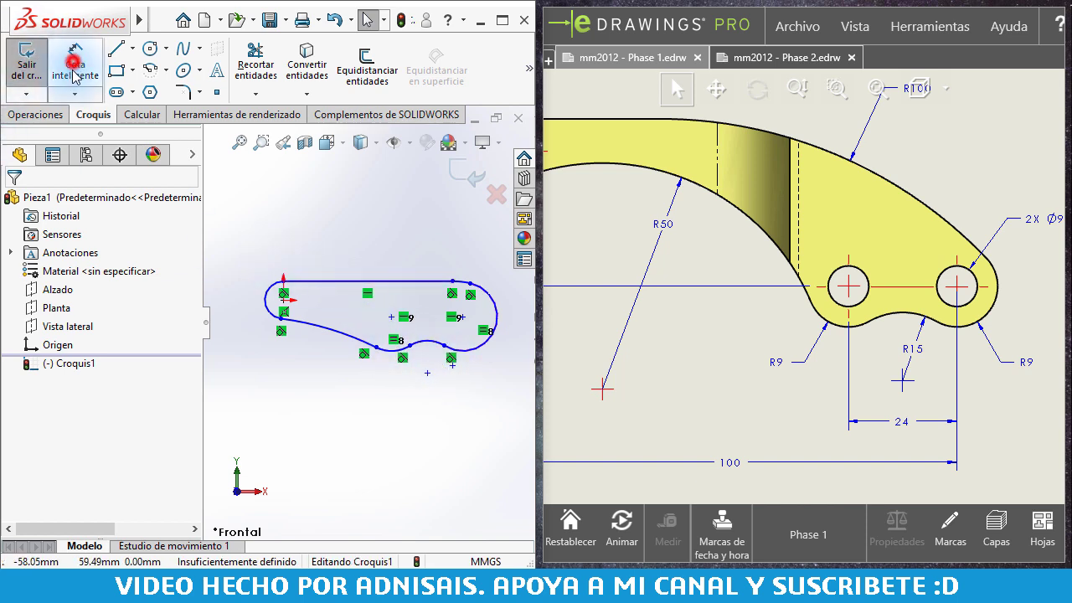
pyautogui.click(284, 302)
pyautogui.click(463, 320)
pyautogui.click(393, 433)
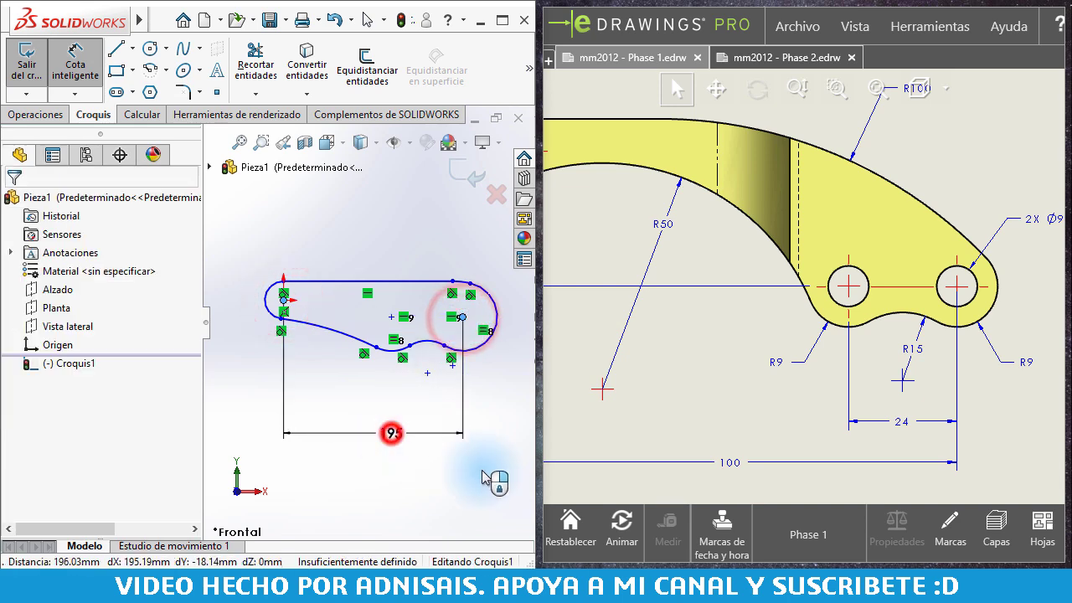
pyautogui.write('100')
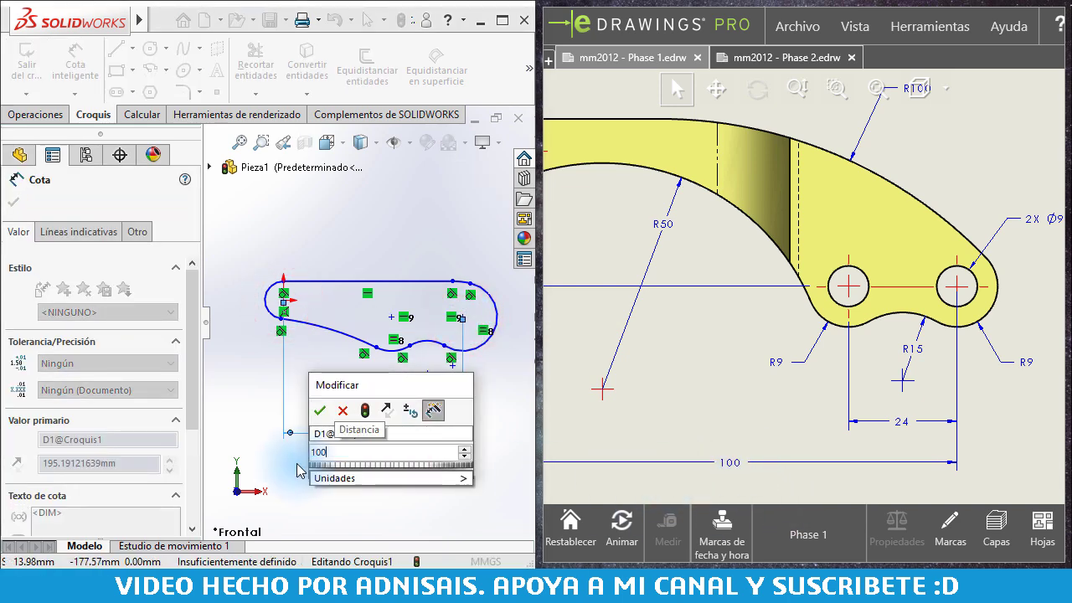
pyautogui.press('Return')
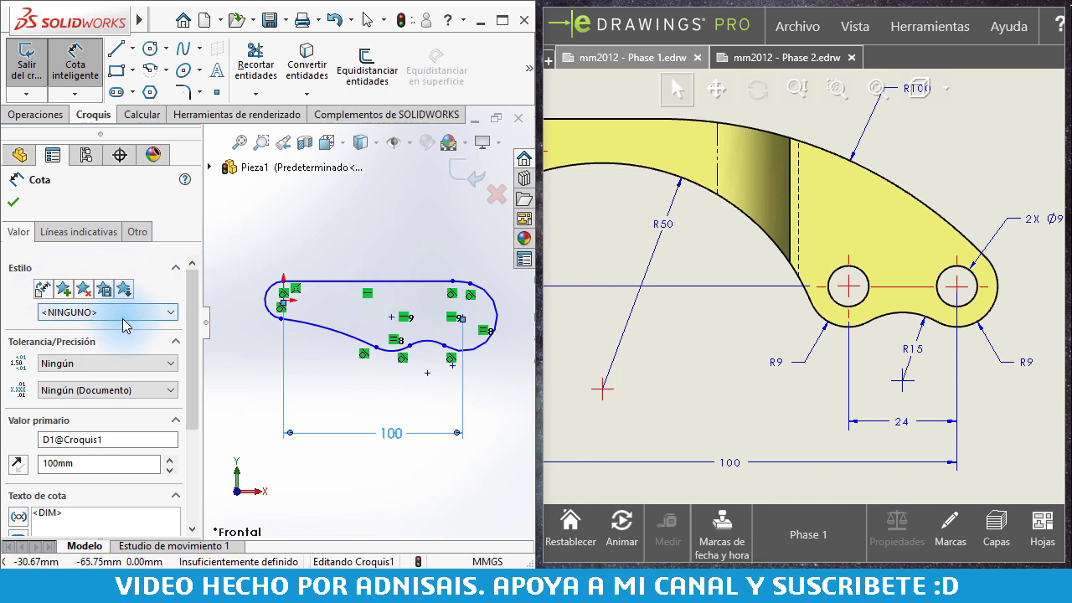
# Dimension the spacing between the two arc centres as 24 mm.
pyautogui.click(391, 318)
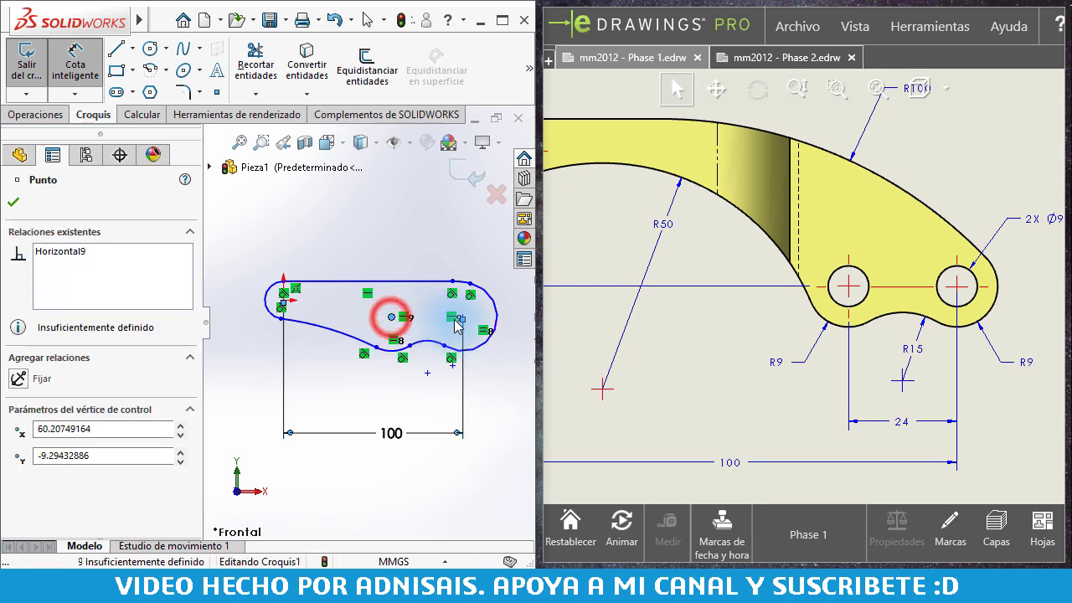
pyautogui.click(461, 317)
pyautogui.click(428, 416)
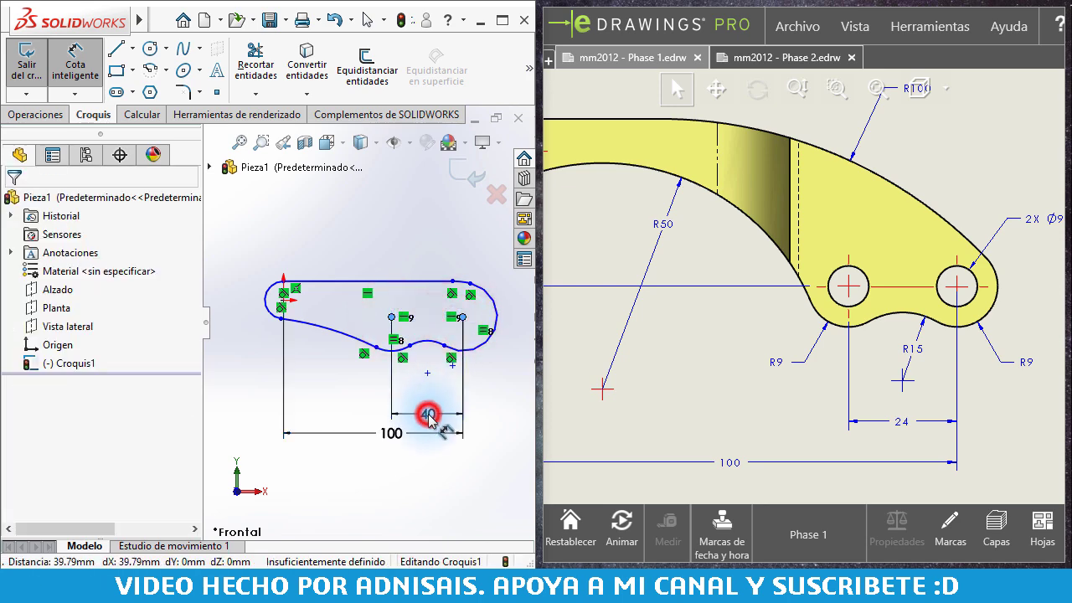
pyautogui.write('24')
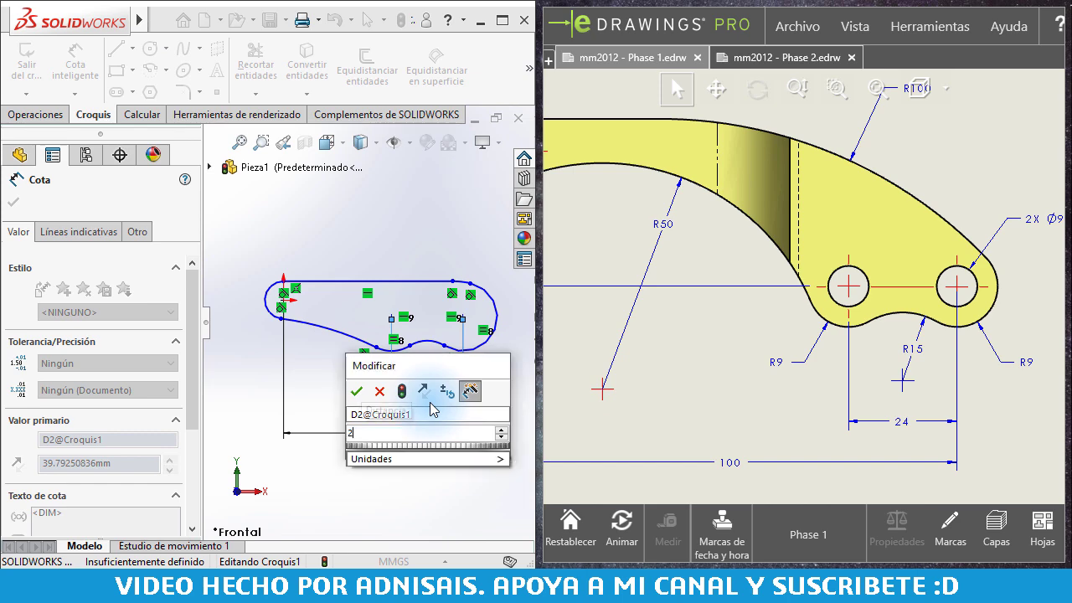
pyautogui.press('Return')
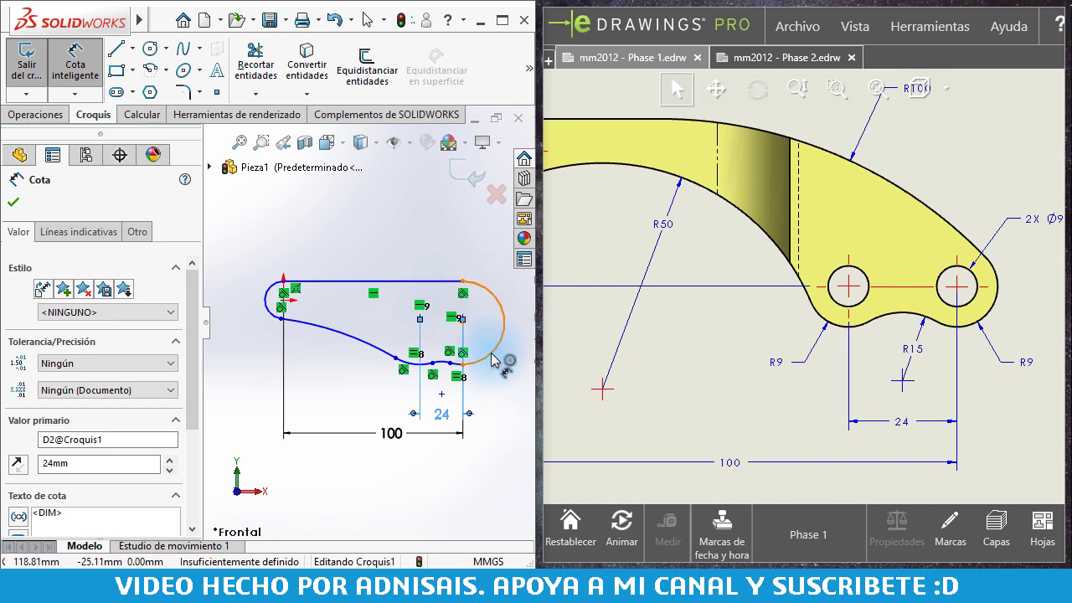
pyautogui.scroll(-2, 460, 368)
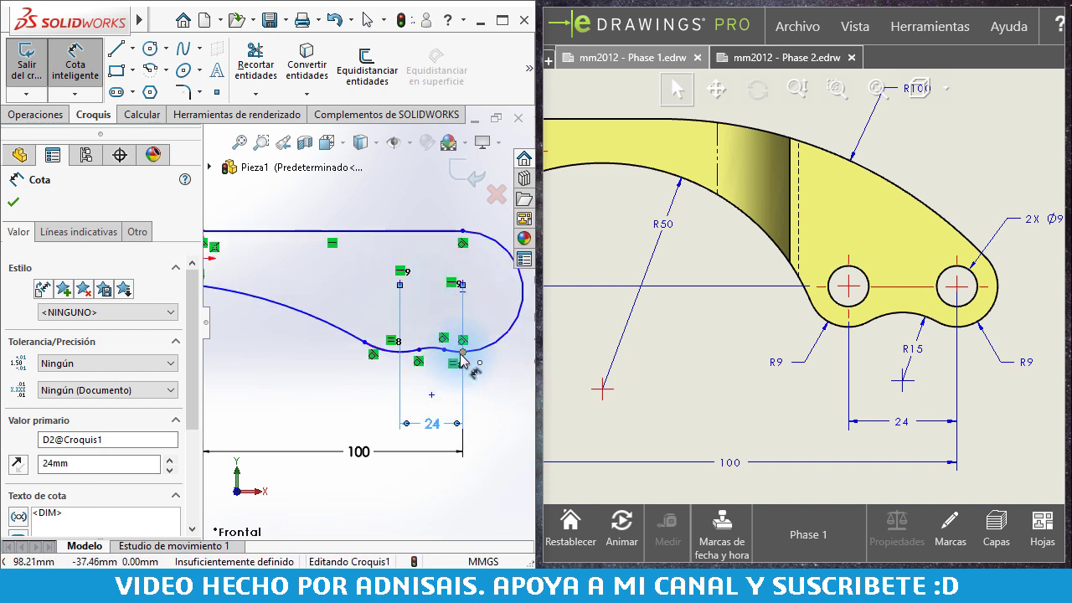
pyautogui.scroll(2, 461, 356)
pyautogui.scroll(-2, 406, 352)
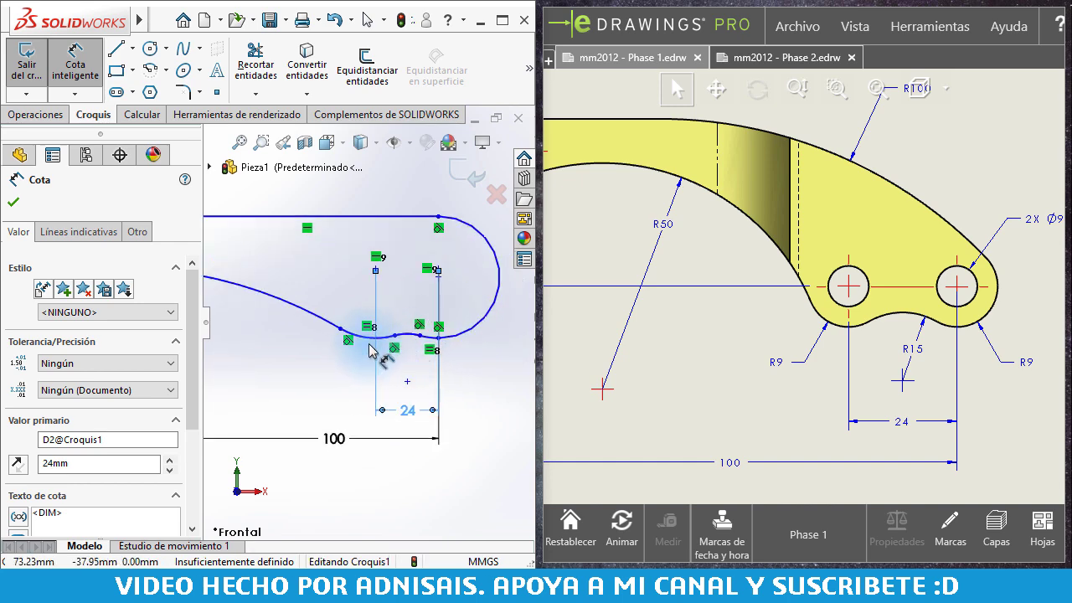
pyautogui.scroll(2, 370, 350)
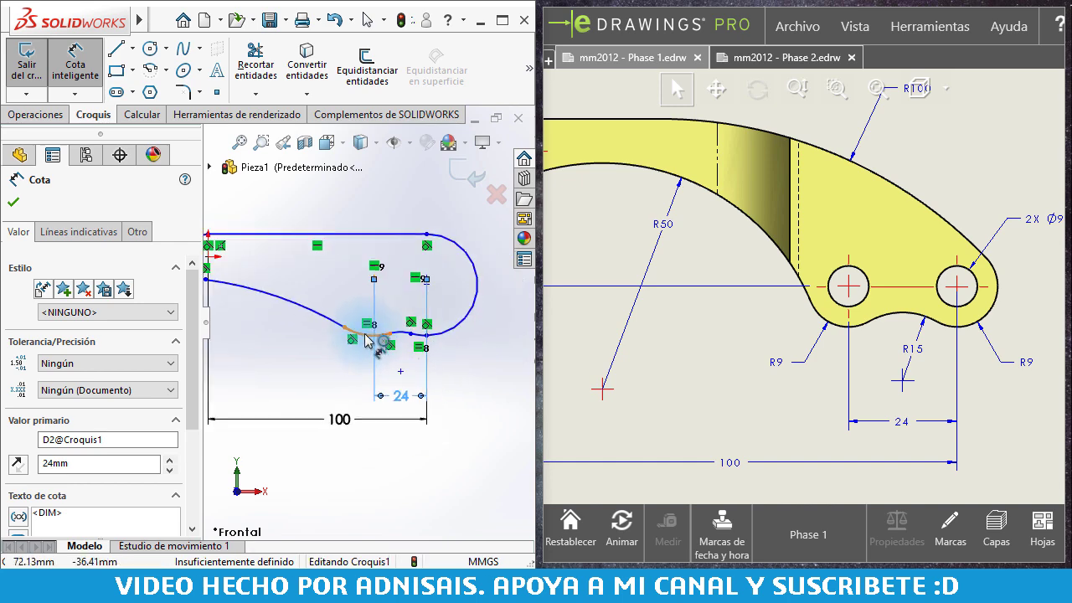
pyautogui.moveTo(746, 287)
pyautogui.mouseDown(button='middle')
pyautogui.moveTo(948, 317)
pyautogui.moveTo(906, 313)
pyautogui.mouseUp(button='middle')
# Add a 30 mm vertical dimension from the left end point down to the arc centres.
pyautogui.click(264, 329)
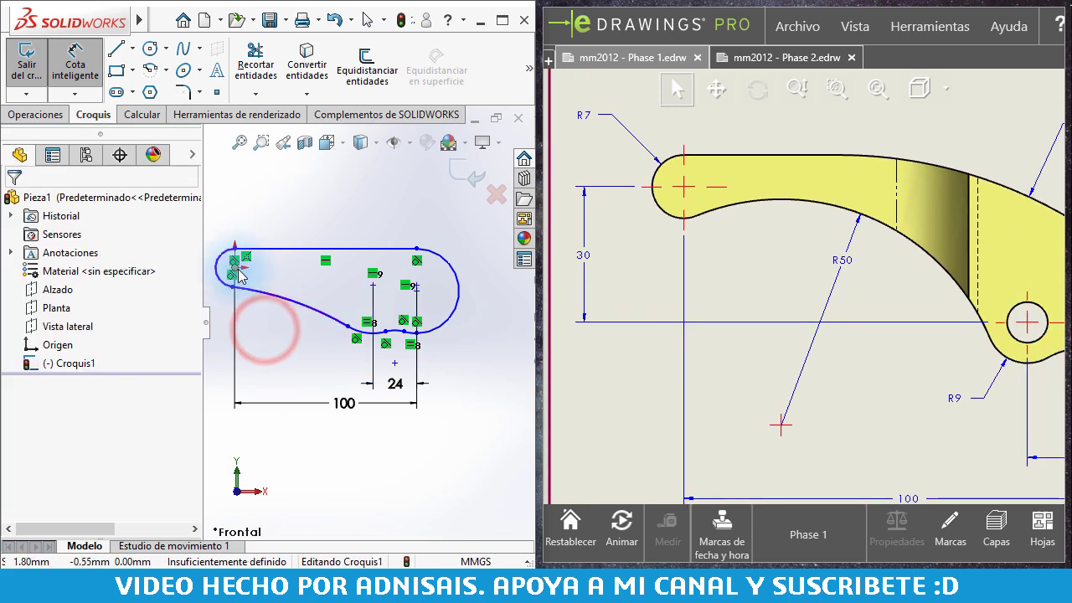
pyautogui.click(239, 266)
pyautogui.moveTo(371, 285); pyautogui.dragTo(240, 305)
pyautogui.click(240, 297)
pyautogui.click(240, 297)
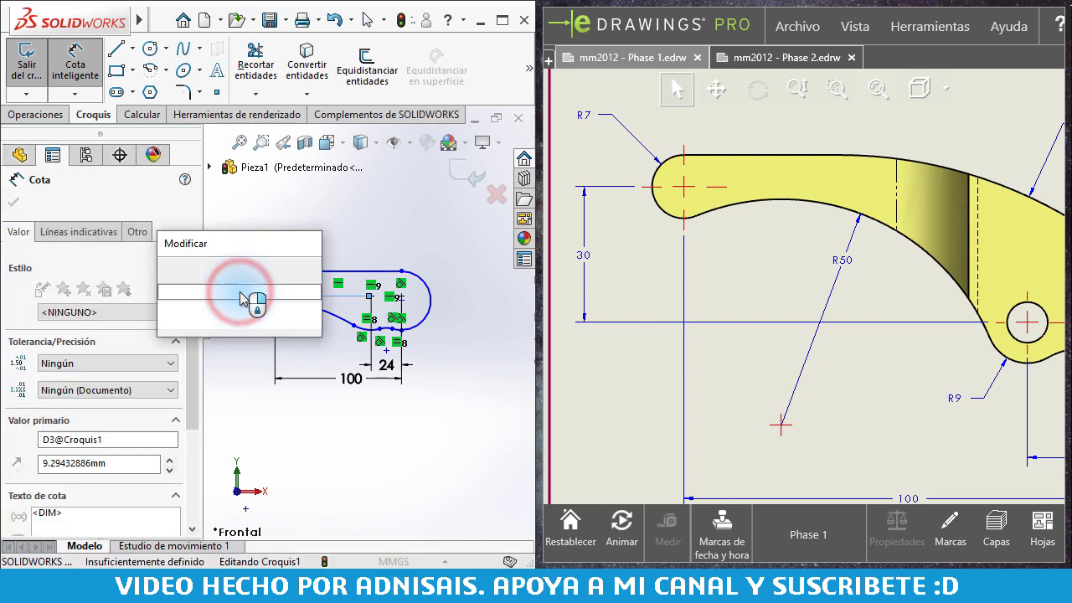
pyautogui.write('30')
pyautogui.press('Return')
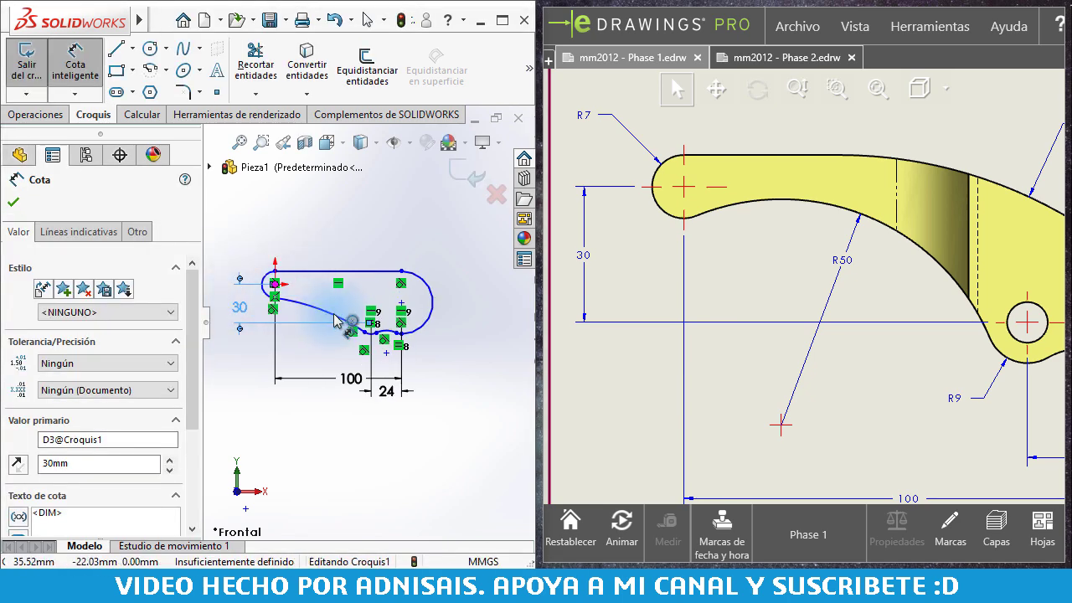
pyautogui.scroll(-2, 351, 318)
pyautogui.scroll(-2, 419, 347)
pyautogui.scroll(2, 419, 348)
pyautogui.scroll(2, 385, 322)
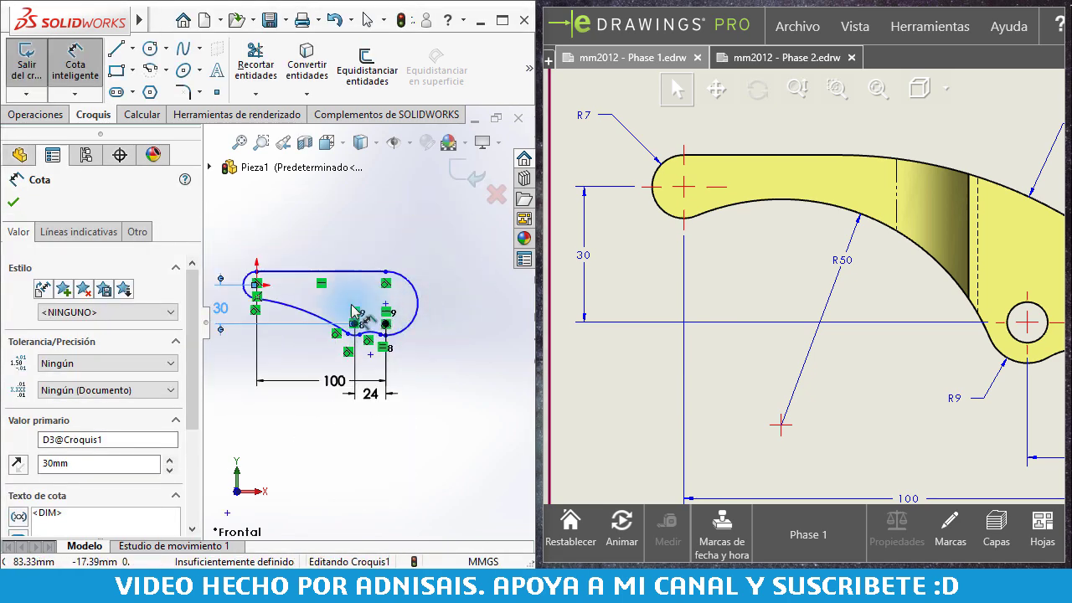
pyautogui.scroll(-2, 352, 318)
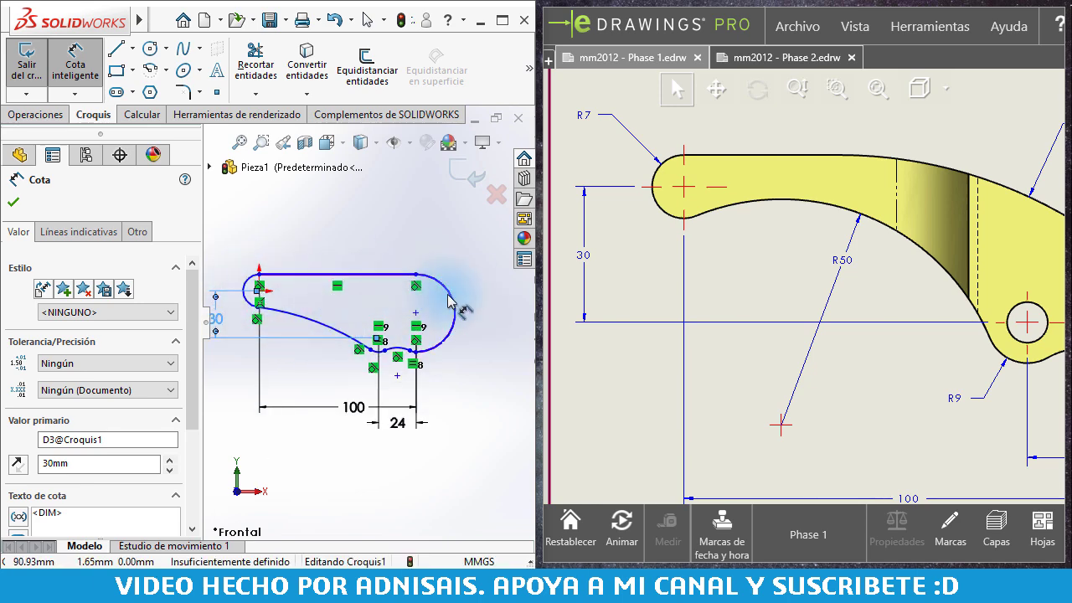
pyautogui.moveTo(743, 292)
pyautogui.mouseDown(button='middle')
pyautogui.moveTo(691, 293)
pyautogui.moveTo(730, 287)
pyautogui.mouseUp(button='middle')
pyautogui.scroll(2, 795, 301)
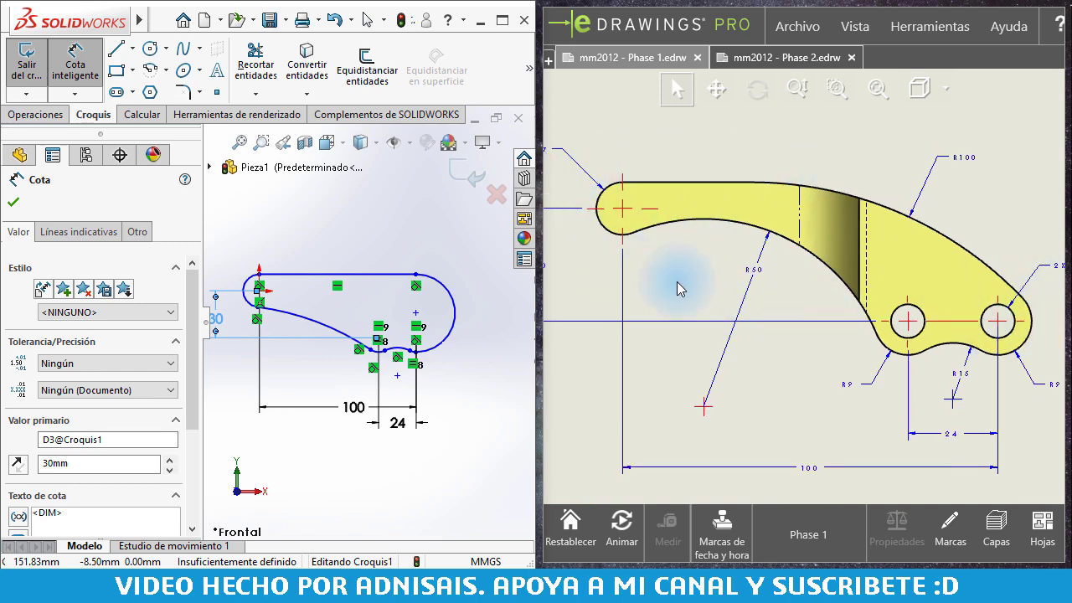
pyautogui.scroll(1, 792, 318)
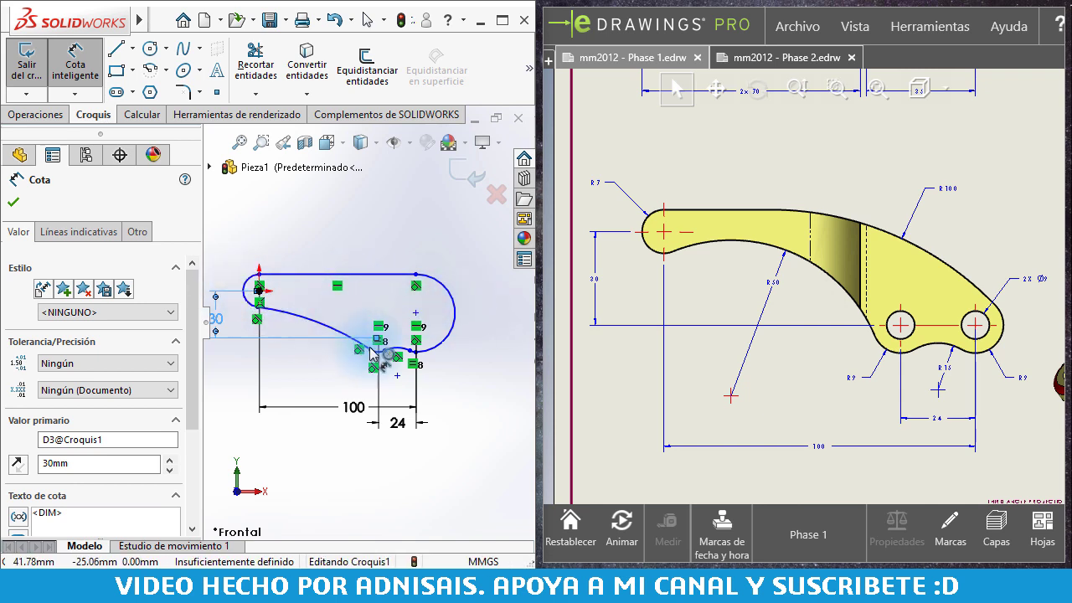
# Dimension the small arc with a 9 mm radius.
pyautogui.scroll(-3, 405, 366)
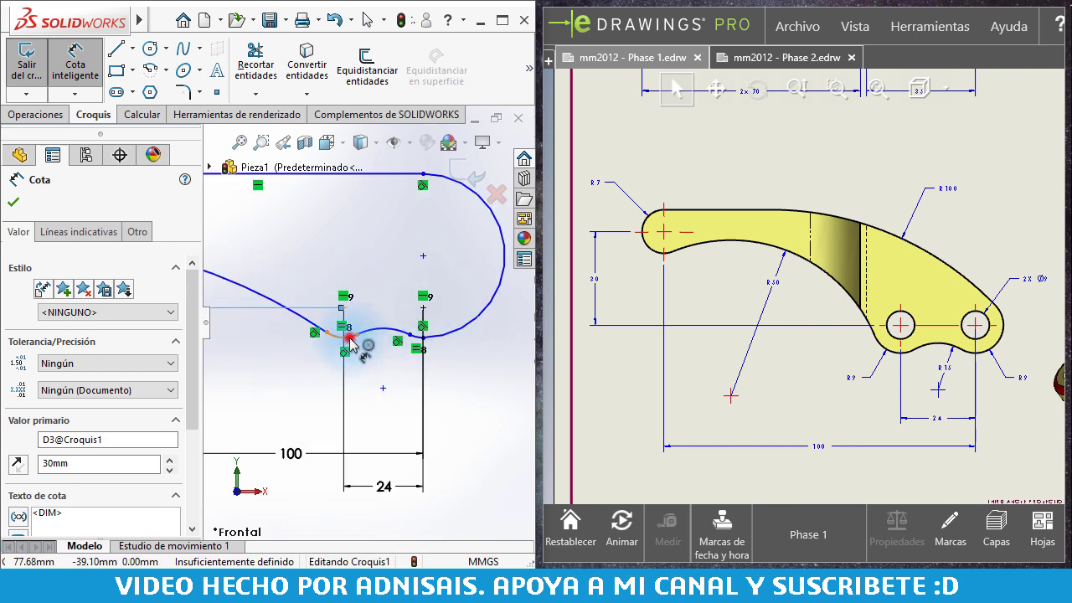
pyautogui.click(350, 337)
pyautogui.click(308, 395)
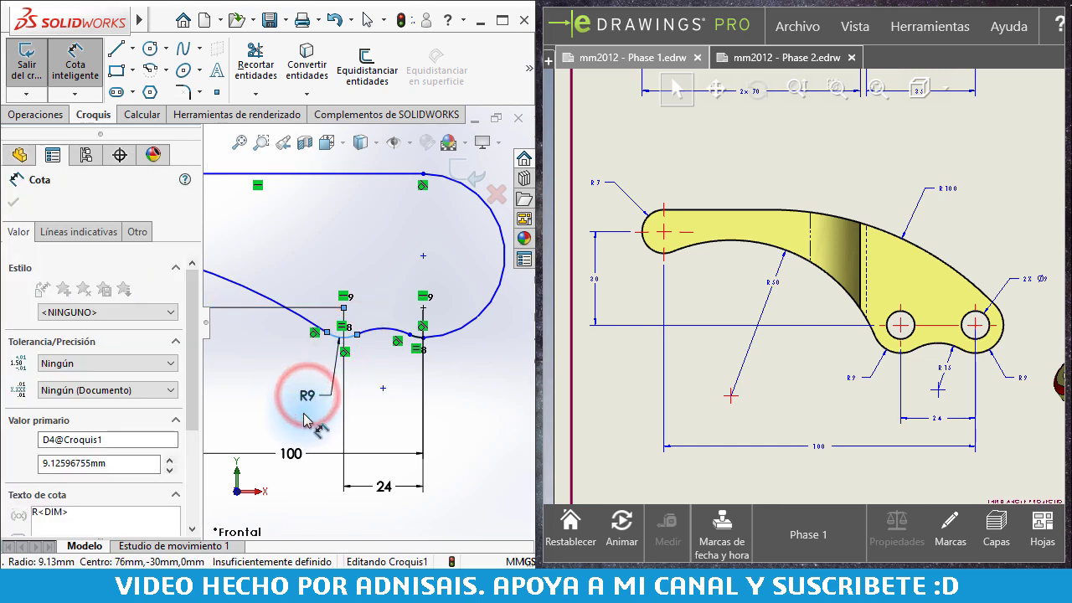
pyautogui.write('9')
pyautogui.press('Return')
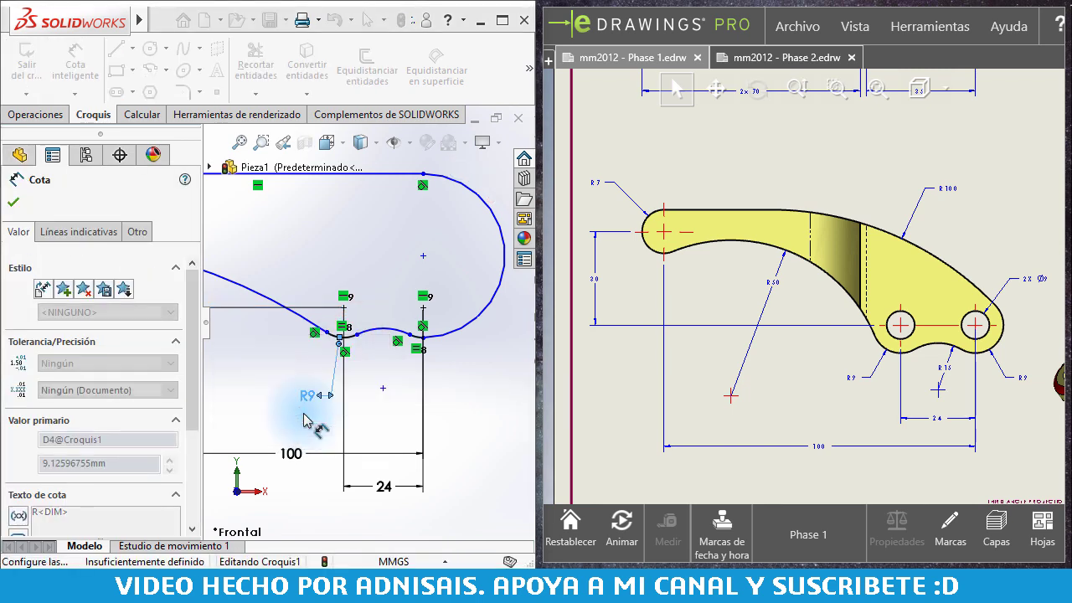
pyautogui.scroll(3, 335, 398)
pyautogui.scroll(-1, 308, 293)
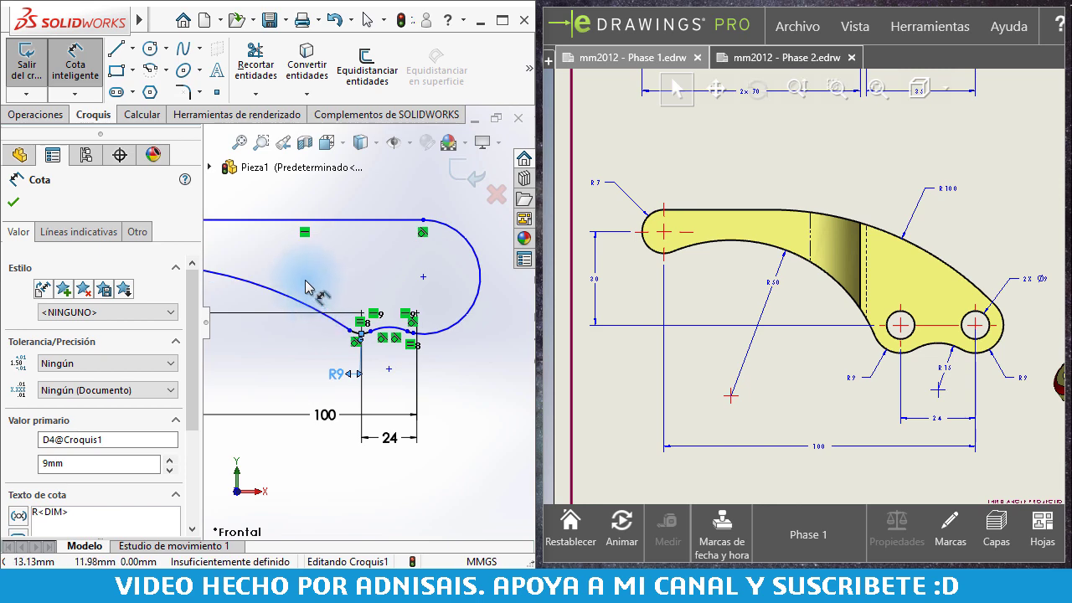
pyautogui.scroll(2, 307, 288)
pyautogui.scroll(-1, 314, 299)
# Give the small left-end arc a 7 mm radius dimension.
pyautogui.click(283, 295)
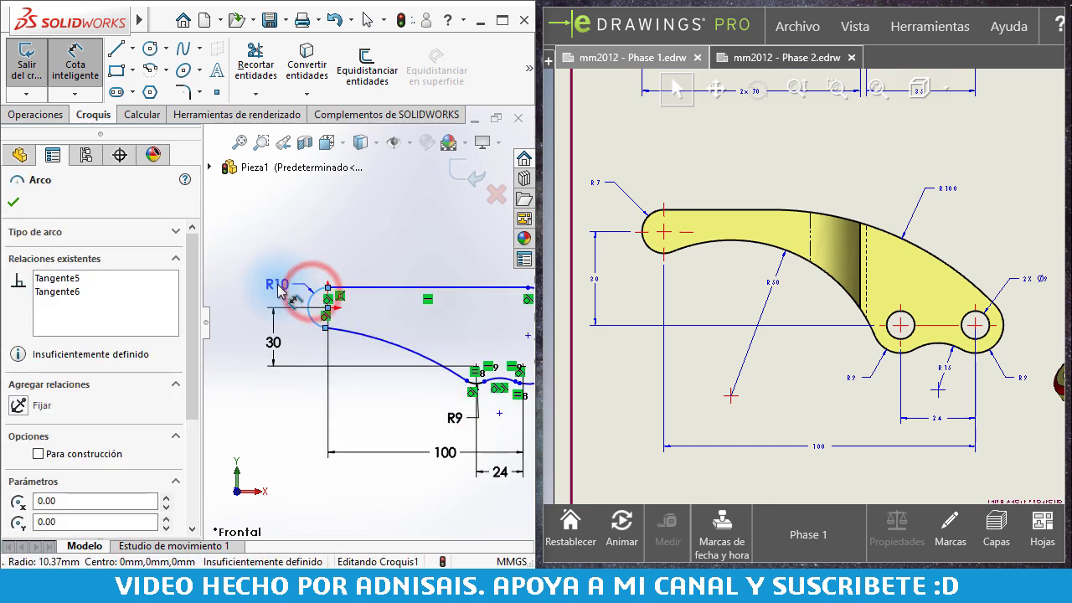
pyautogui.click(276, 289)
pyautogui.write('7')
pyautogui.press('Return')
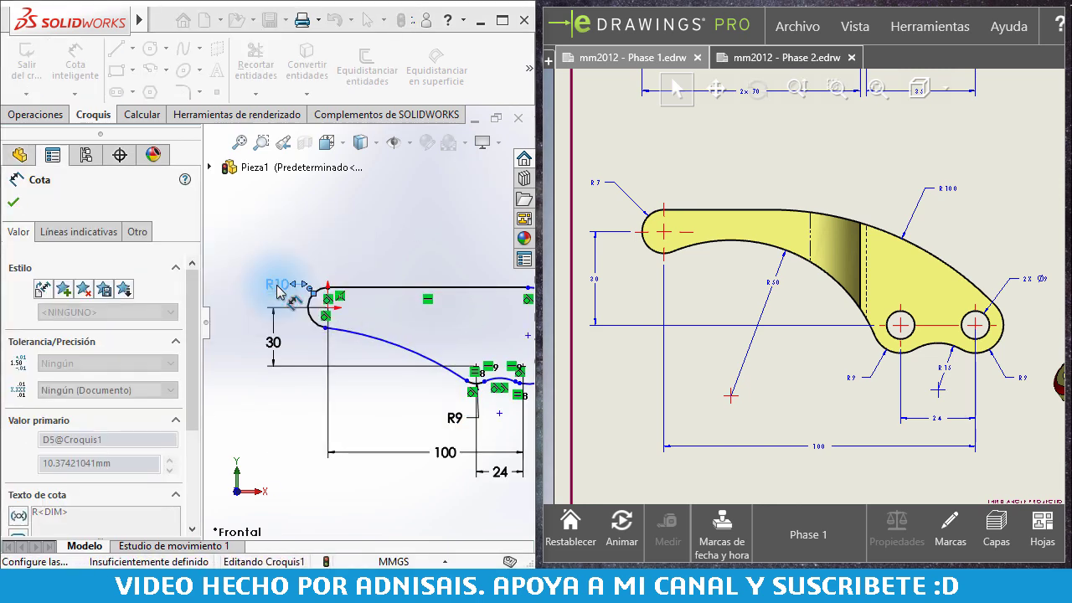
pyautogui.scroll(3, 327, 301)
pyautogui.scroll(-1, 446, 352)
pyautogui.scroll(-1, 444, 350)
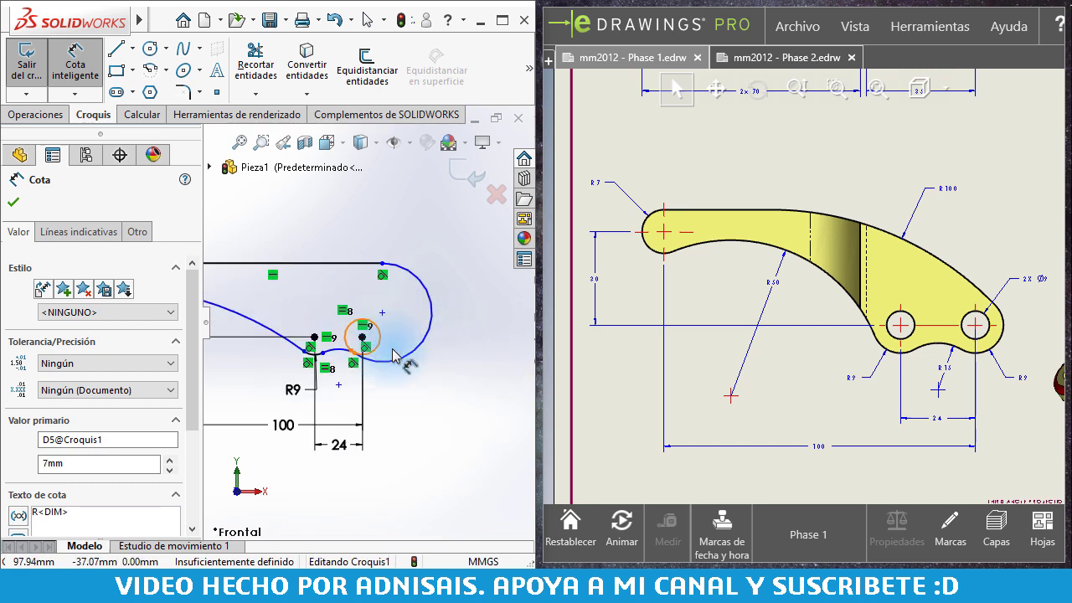
pyautogui.scroll(-2, 327, 357)
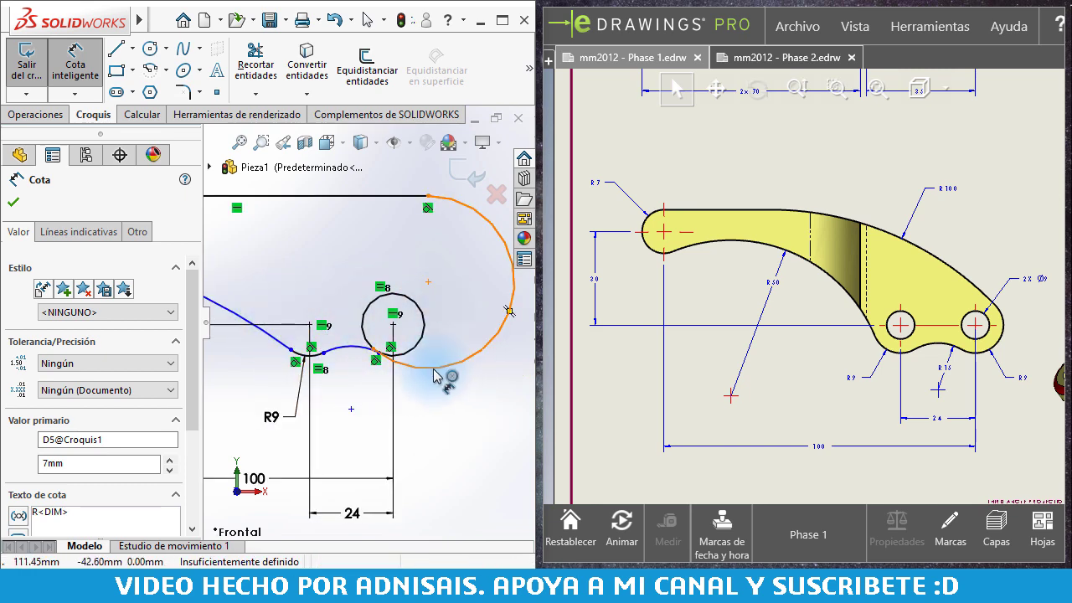
# Undo the distorted change and drag the lower curve's end up to the right arc.
pyautogui.hotkey('ctrl', 'z')
pyautogui.moveTo(389, 359); pyautogui.dragTo(435, 339)
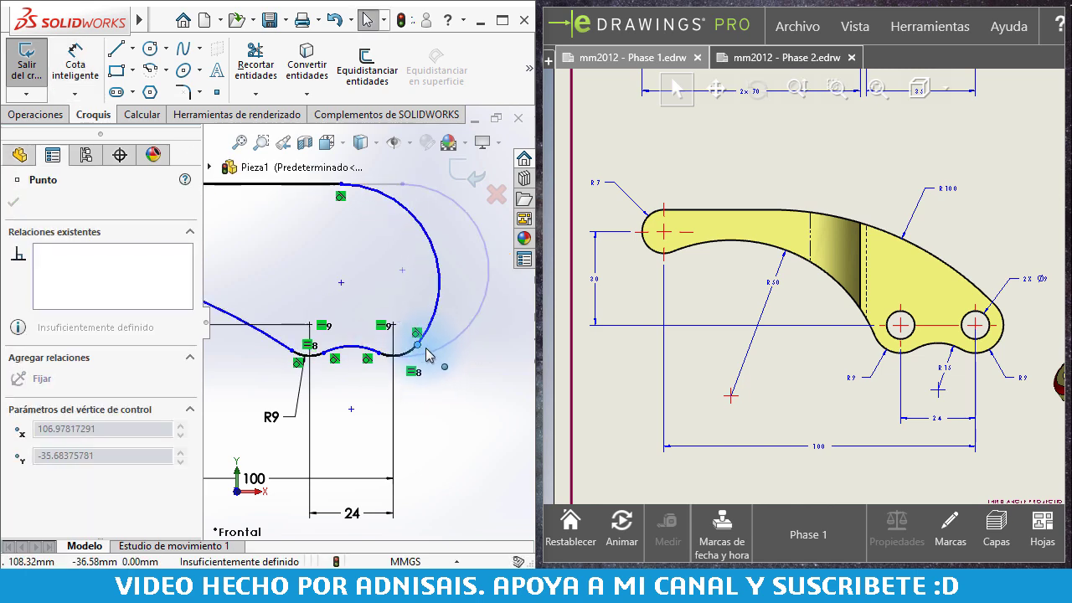
pyautogui.moveTo(429, 353); pyautogui.dragTo(420, 341)
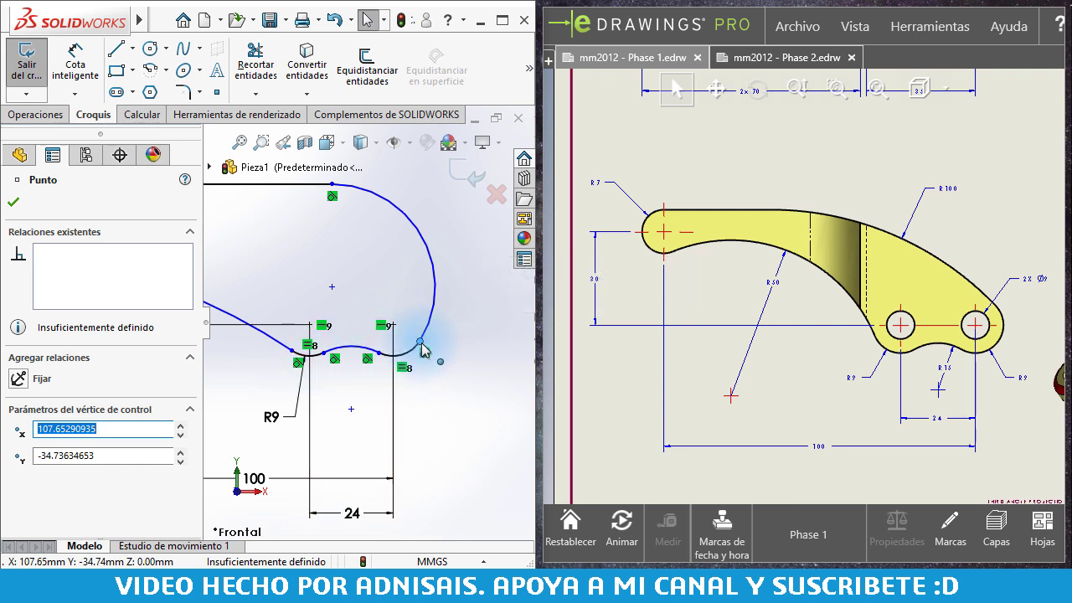
pyautogui.moveTo(424, 343)
pyautogui.mouseDown()
pyautogui.moveTo(427, 322)
pyautogui.moveTo(412, 306)
pyautogui.mouseUp()
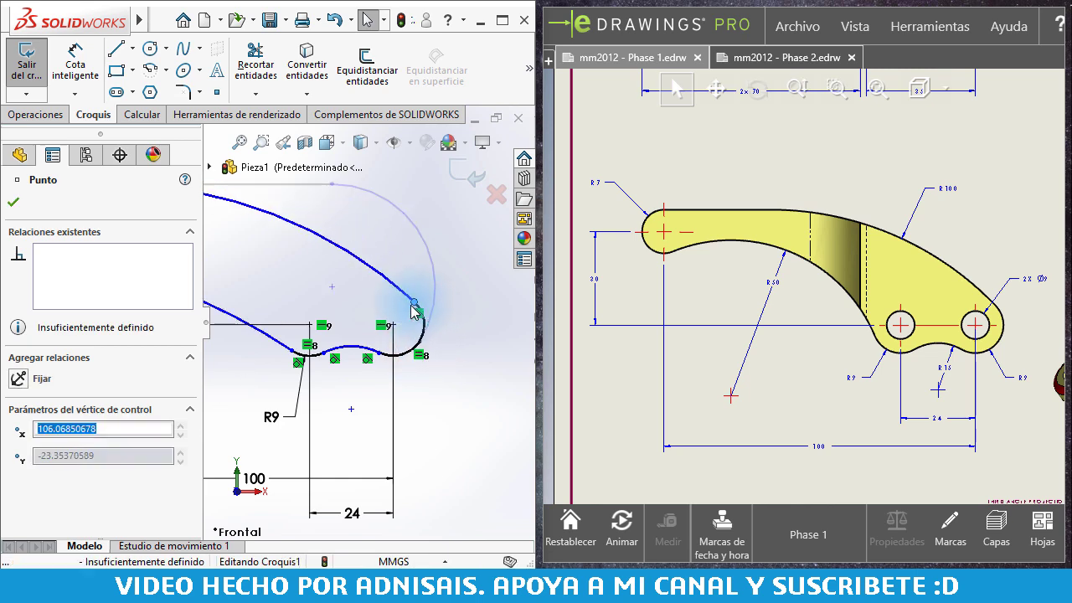
pyautogui.scroll(5, 318, 304)
pyautogui.scroll(2, 319, 304)
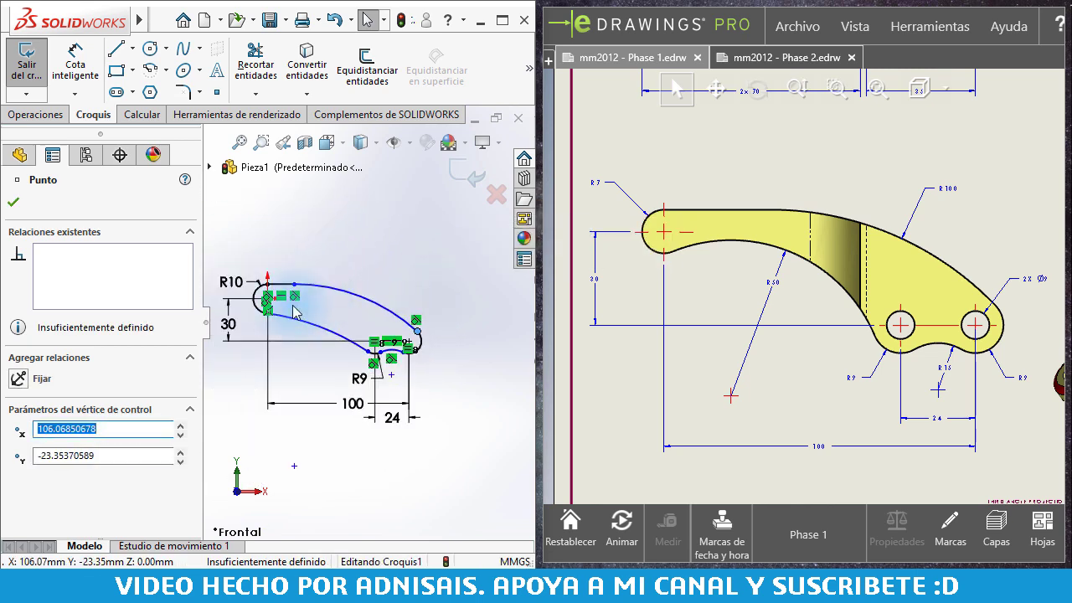
# Change the left-end R10 radius dimension to 7 mm.
pyautogui.doubleClick(235, 280)
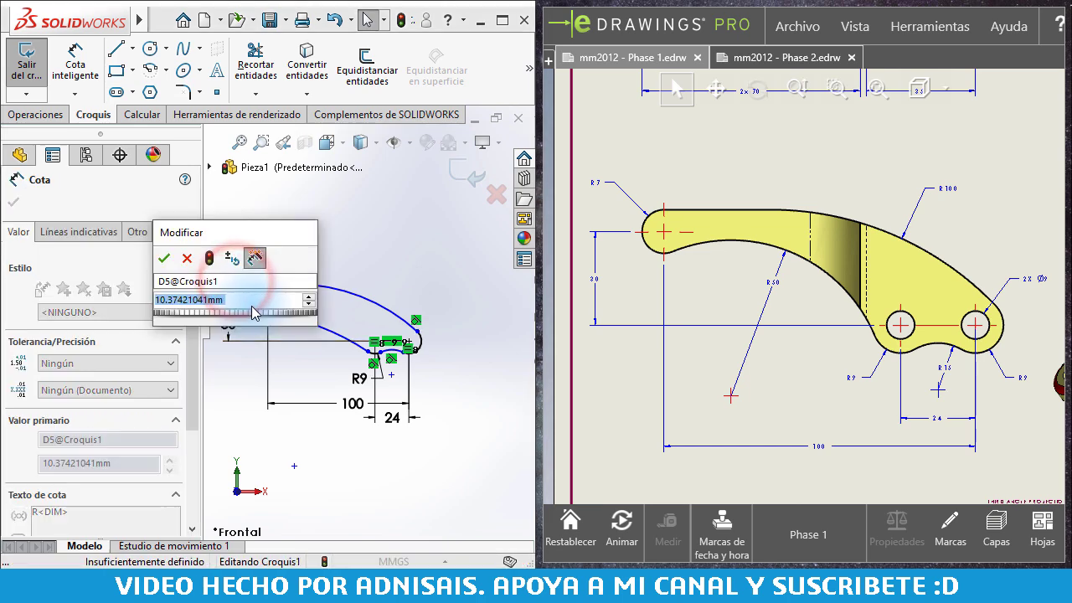
pyautogui.write('7')
pyautogui.press('Return')
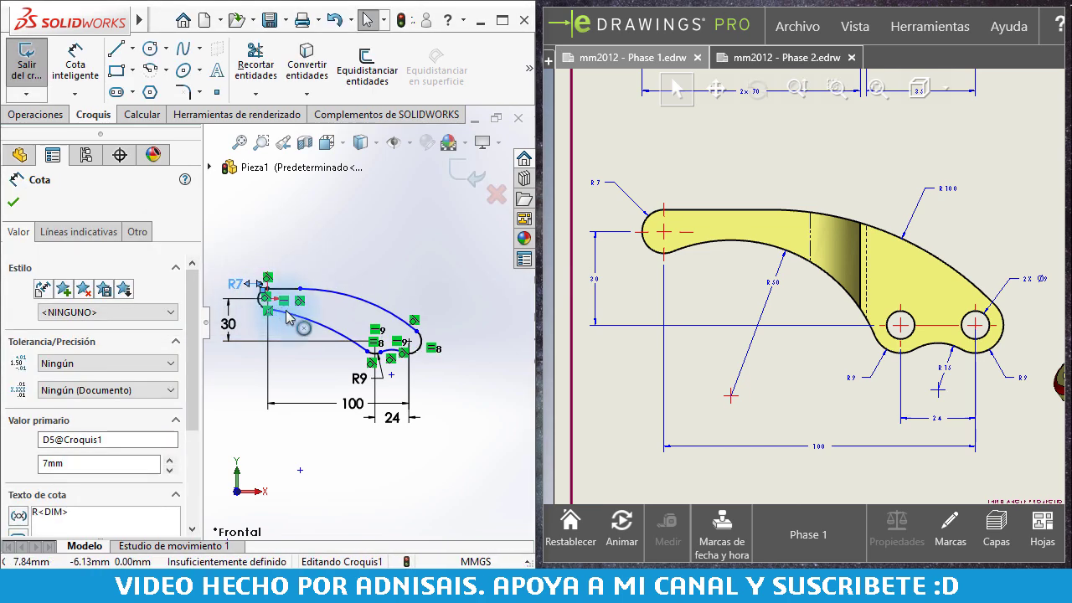
pyautogui.scroll(-2, 411, 347)
pyautogui.scroll(-1, 414, 351)
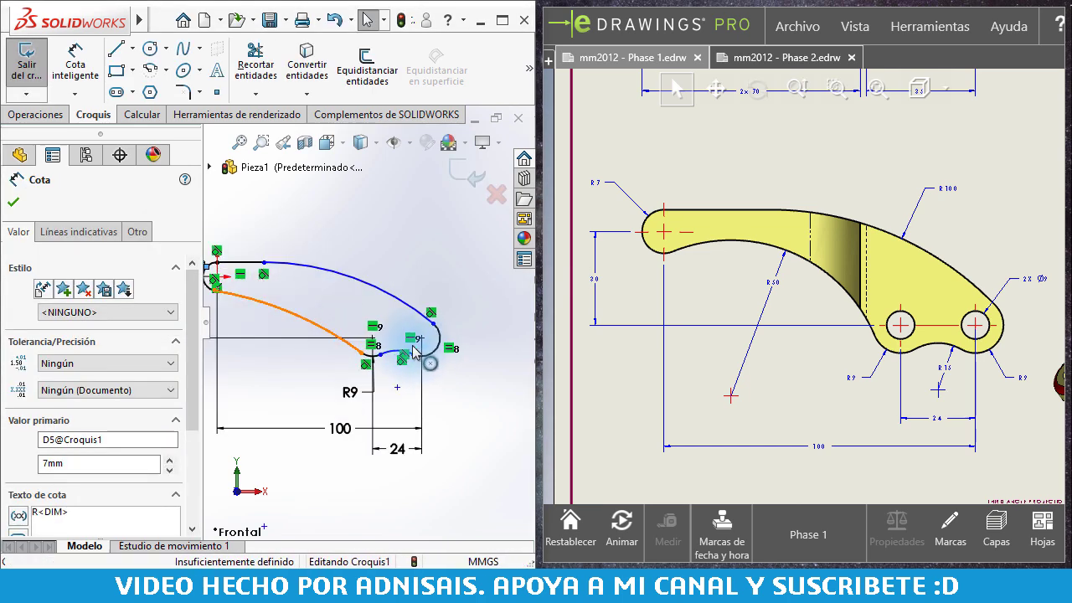
pyautogui.click(368, 226)
pyautogui.click(82, 72)
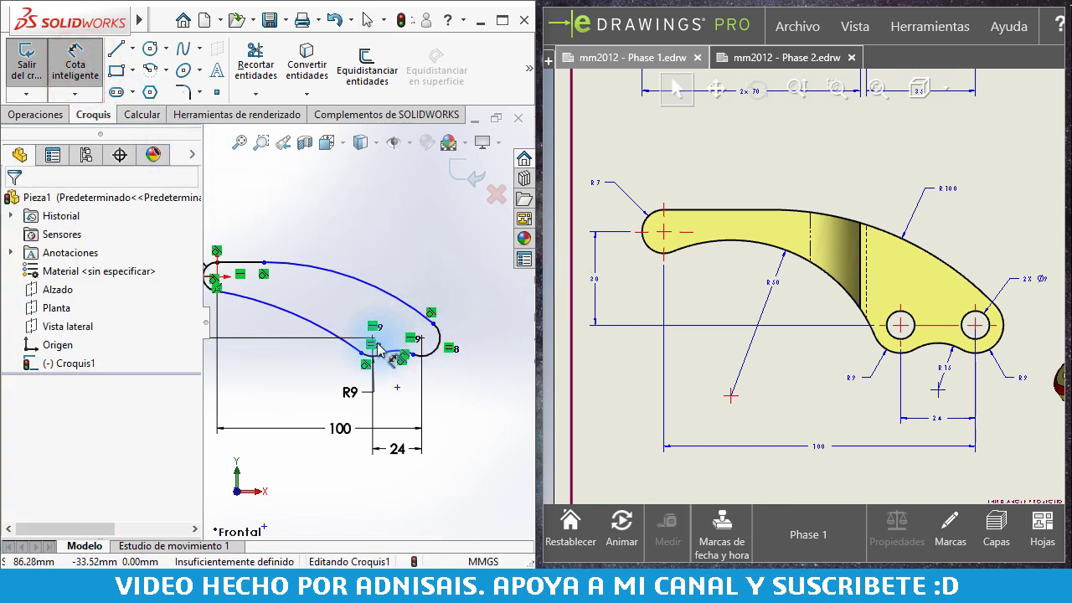
# Give the top arc a 100 mm radius and the arc between the holes 15 mm.
pyautogui.click(410, 312)
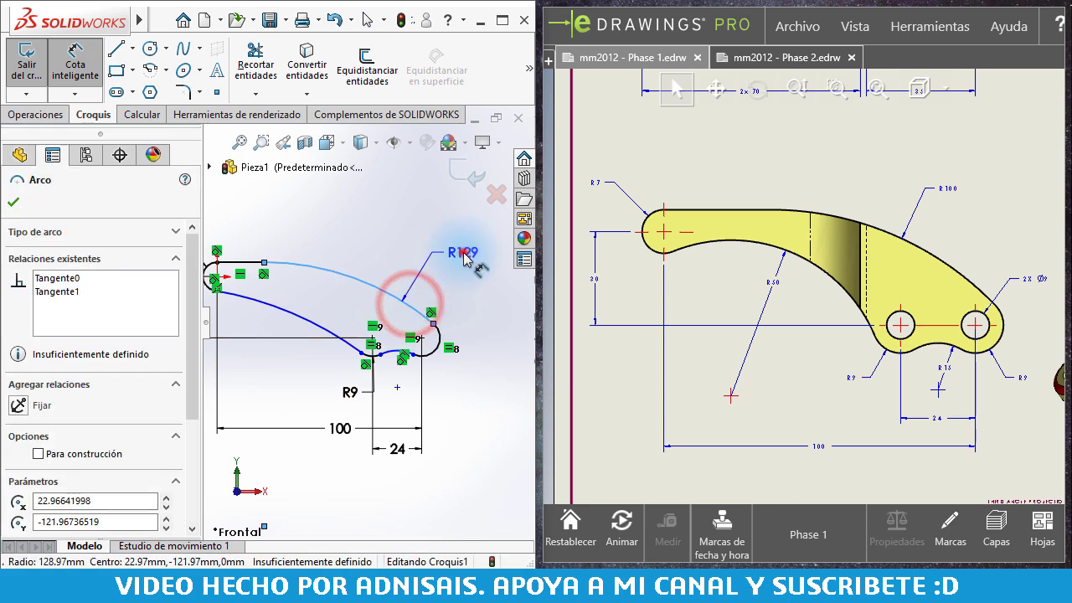
pyautogui.click(466, 247)
pyautogui.write('100')
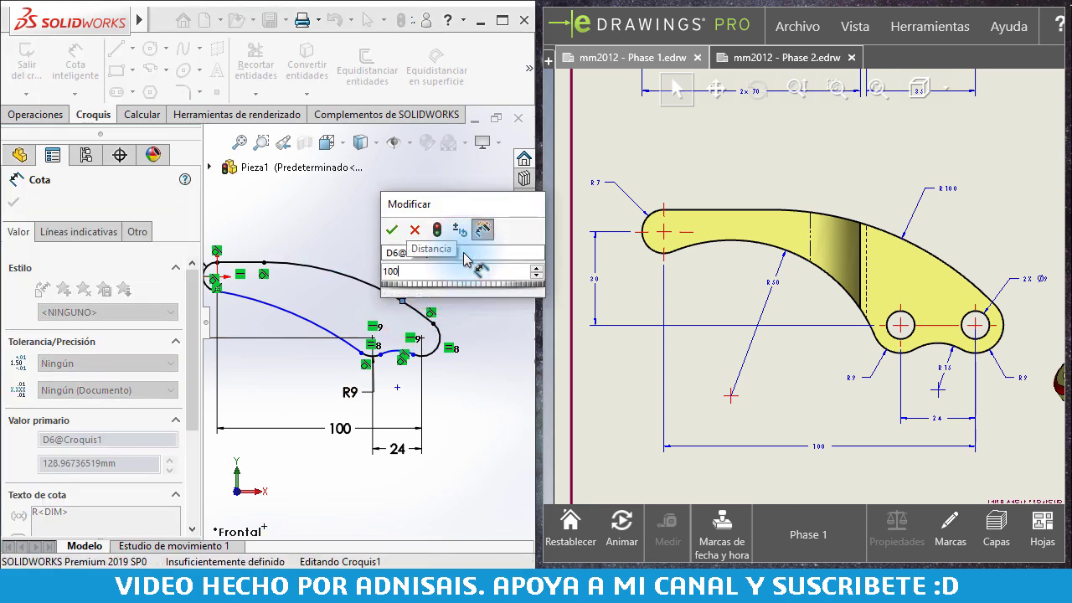
pyautogui.press('Return')
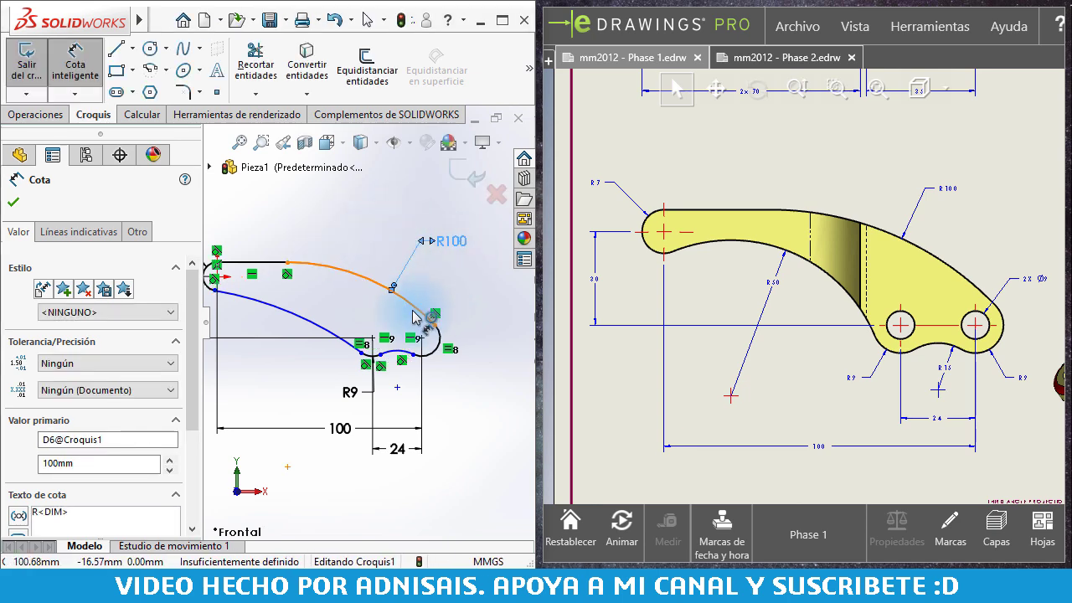
pyautogui.scroll(2, 402, 327)
pyautogui.scroll(-2, 374, 385)
pyautogui.scroll(-1, 393, 326)
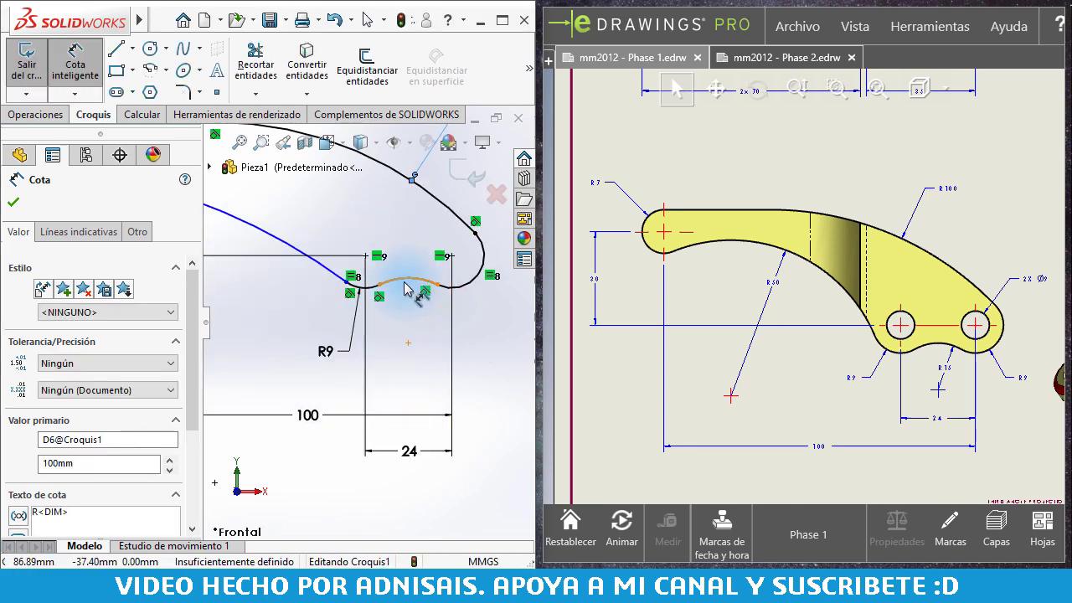
pyautogui.click(411, 284)
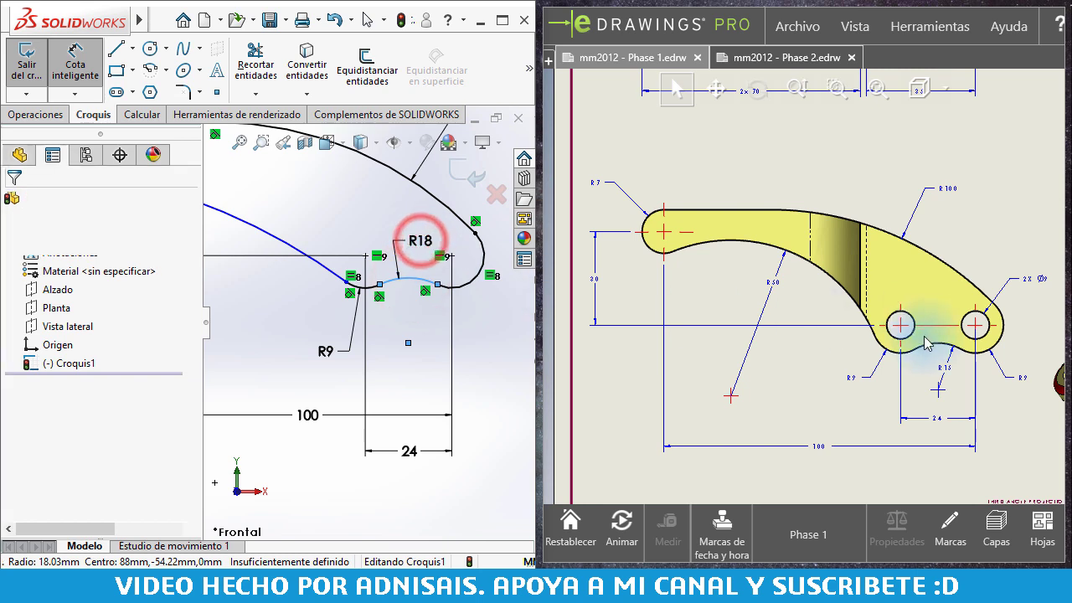
pyautogui.click(416, 238)
pyautogui.write('15')
pyautogui.press('Return')
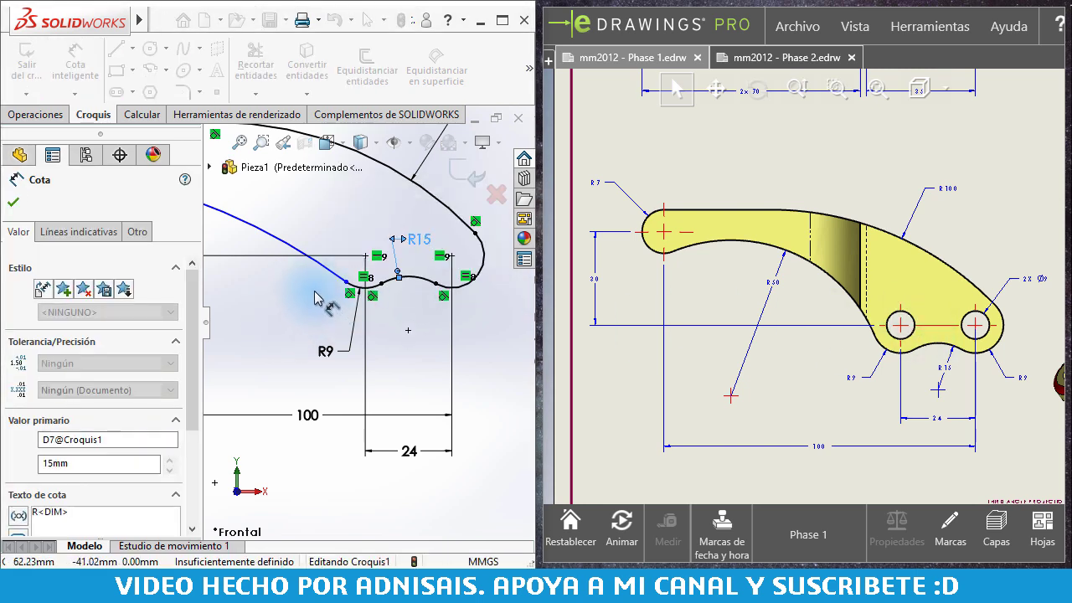
# Give the long lower arc a 50 mm radius, fully defining the sketch.
pyautogui.scroll(2, 293, 259)
pyautogui.scroll(-3, 293, 260)
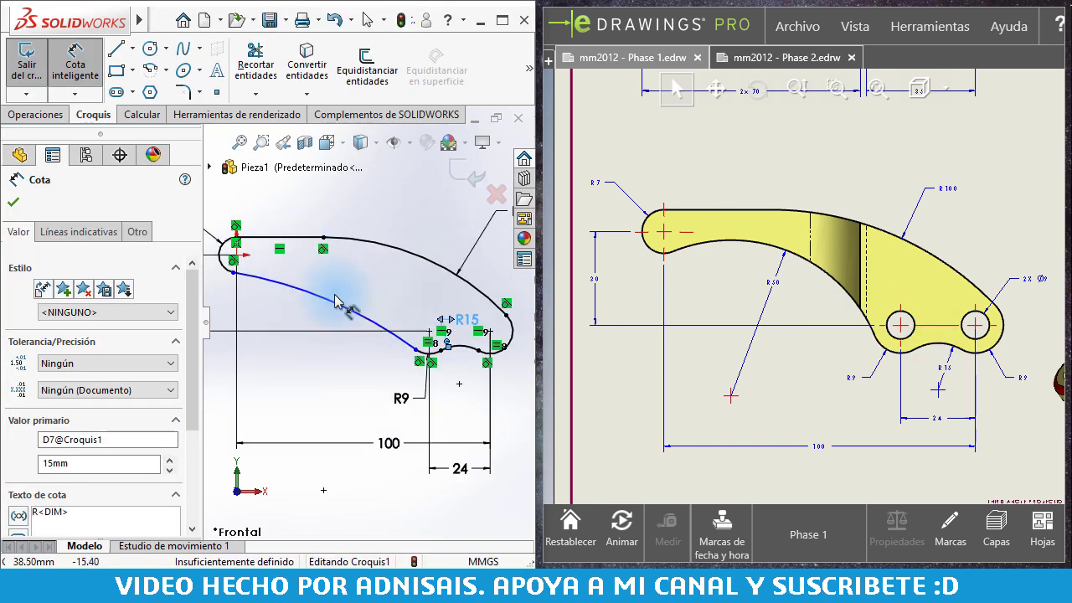
pyautogui.click(364, 311)
pyautogui.click(390, 294)
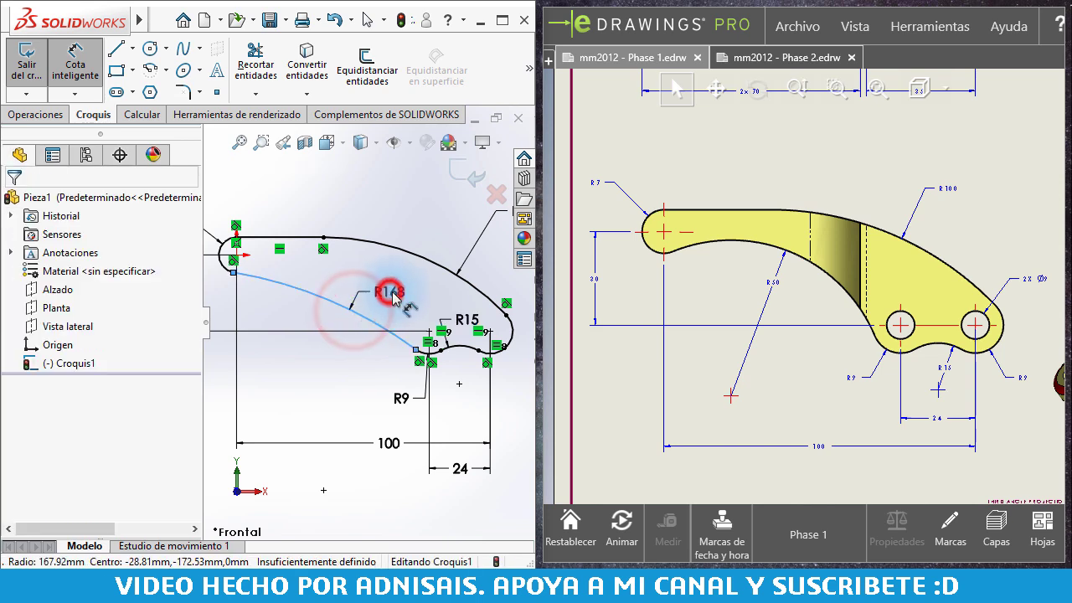
pyautogui.write('50')
pyautogui.press('Return')
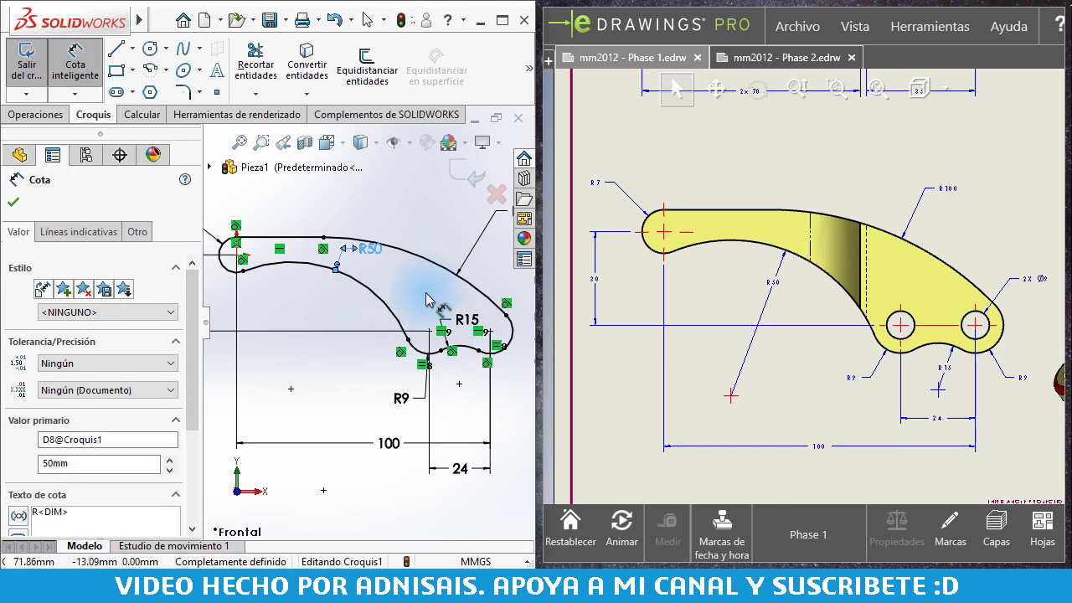
pyautogui.scroll(2, 368, 301)
pyautogui.press('Escape')
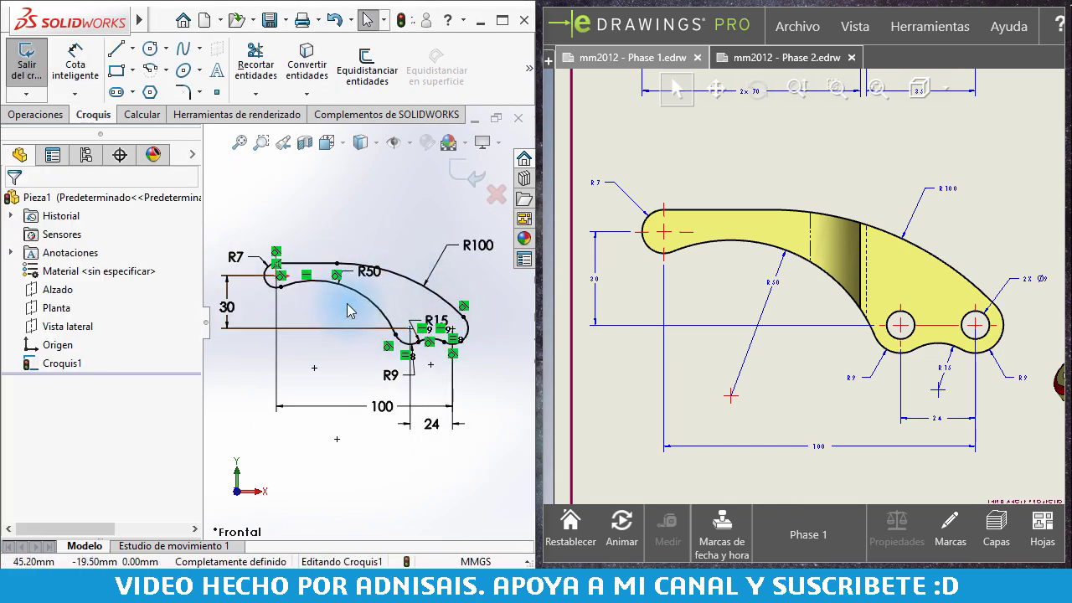
pyautogui.scroll(-1, 349, 311)
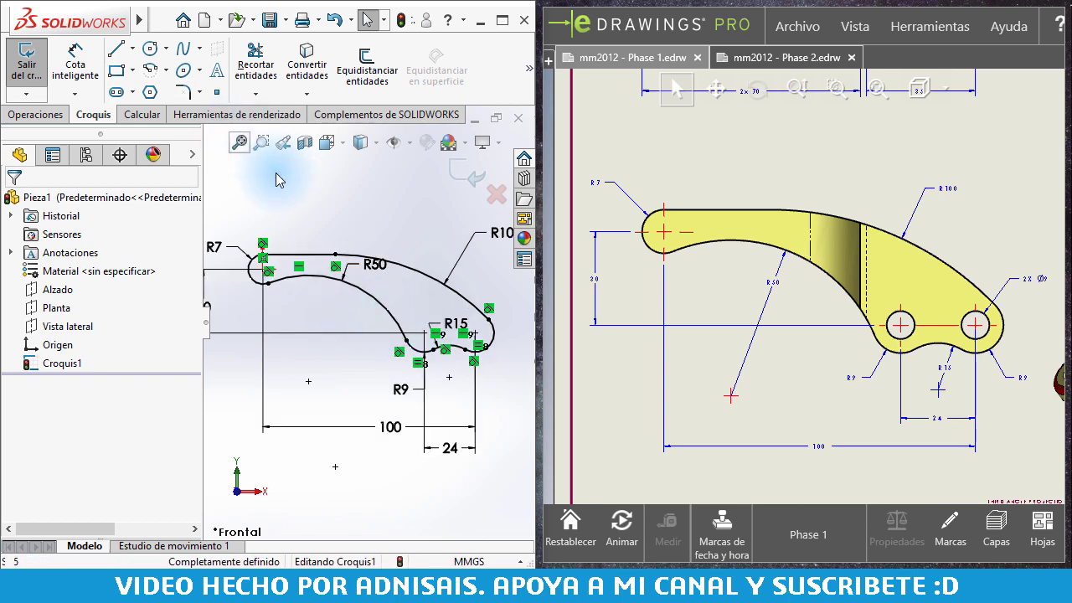
# Draw two hole circles on the R9 arc and the right arc, then move the R15 dimension below them.
pyautogui.click(275, 172)
pyautogui.click(150, 49)
pyautogui.scroll(-5, 439, 359)
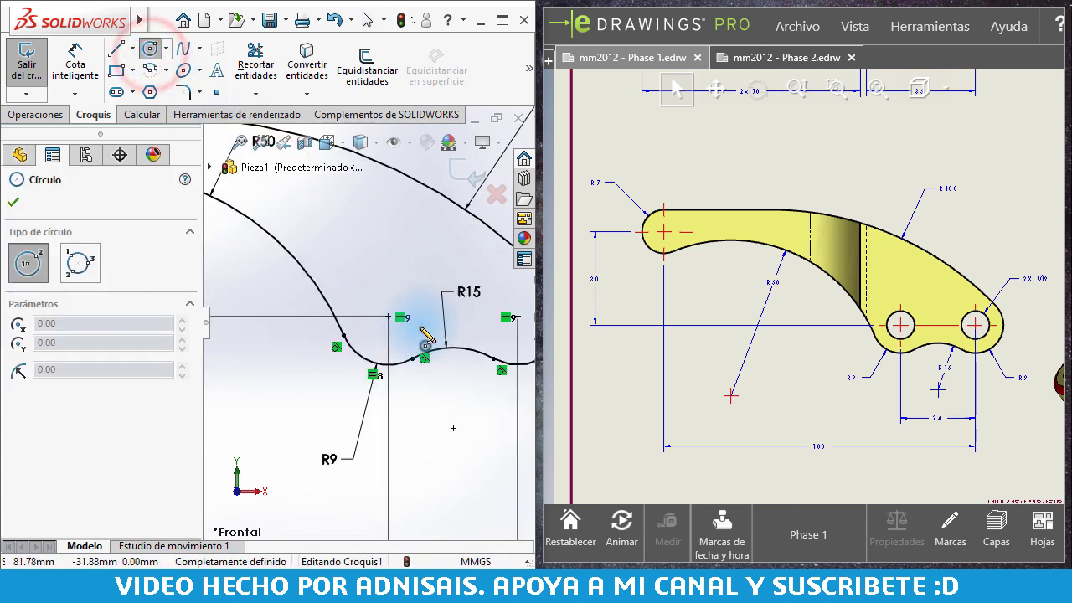
pyautogui.click(388, 316)
pyautogui.click(418, 293)
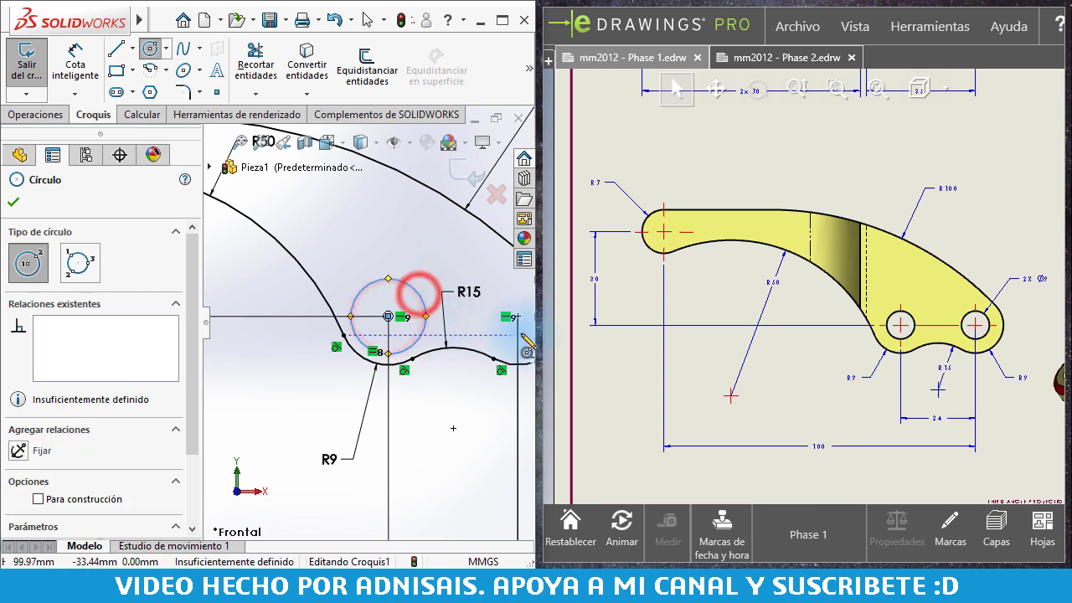
pyautogui.click(516, 318)
pyautogui.click(526, 344)
pyautogui.press('Escape')
pyautogui.scroll(2, 394, 306)
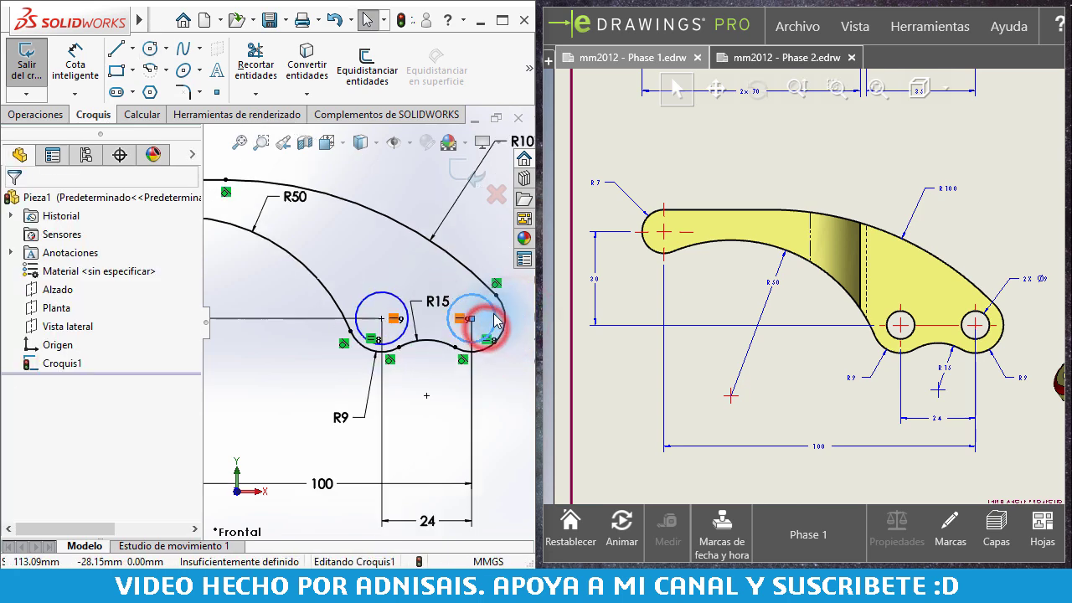
pyautogui.moveTo(407, 304); pyautogui.dragTo(417, 383)
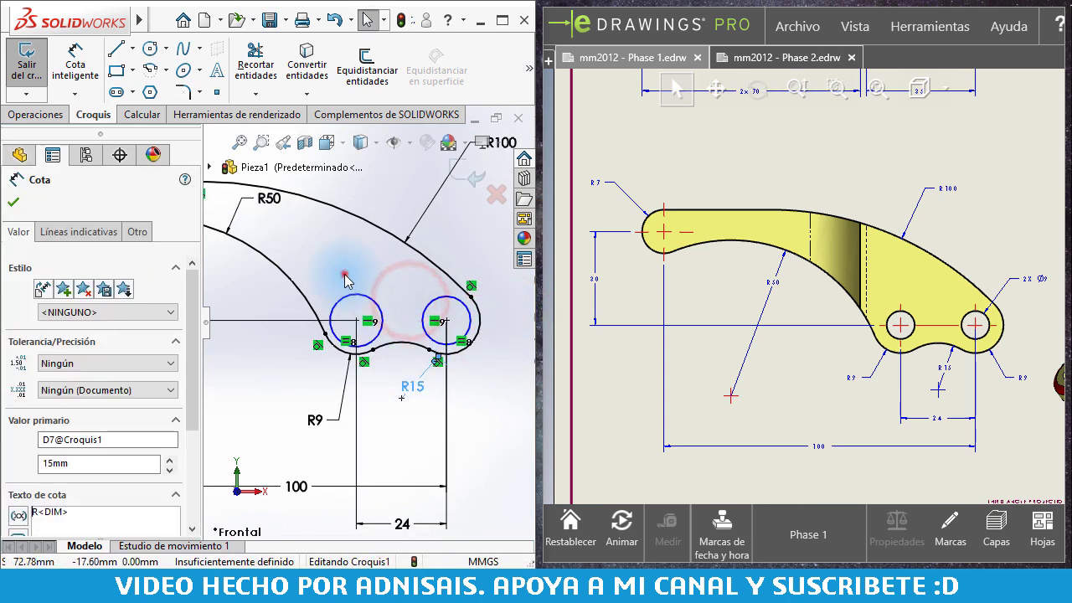
# Select both hole circles and give them an Equal relation.
pyautogui.moveTo(344, 274); pyautogui.dragTo(422, 322)
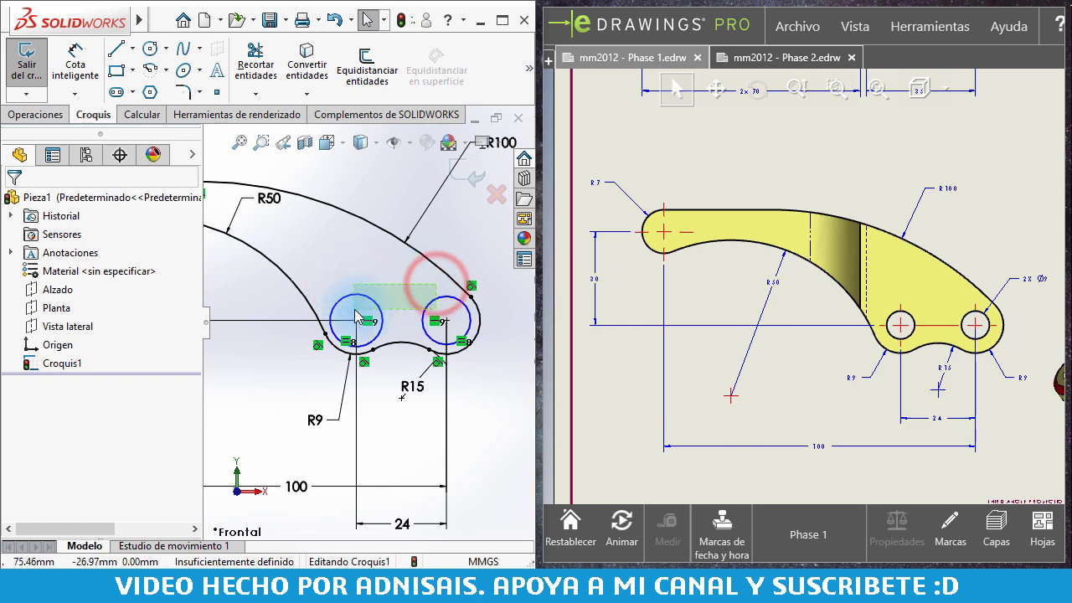
pyautogui.moveTo(355, 316); pyautogui.dragTo(355, 318)
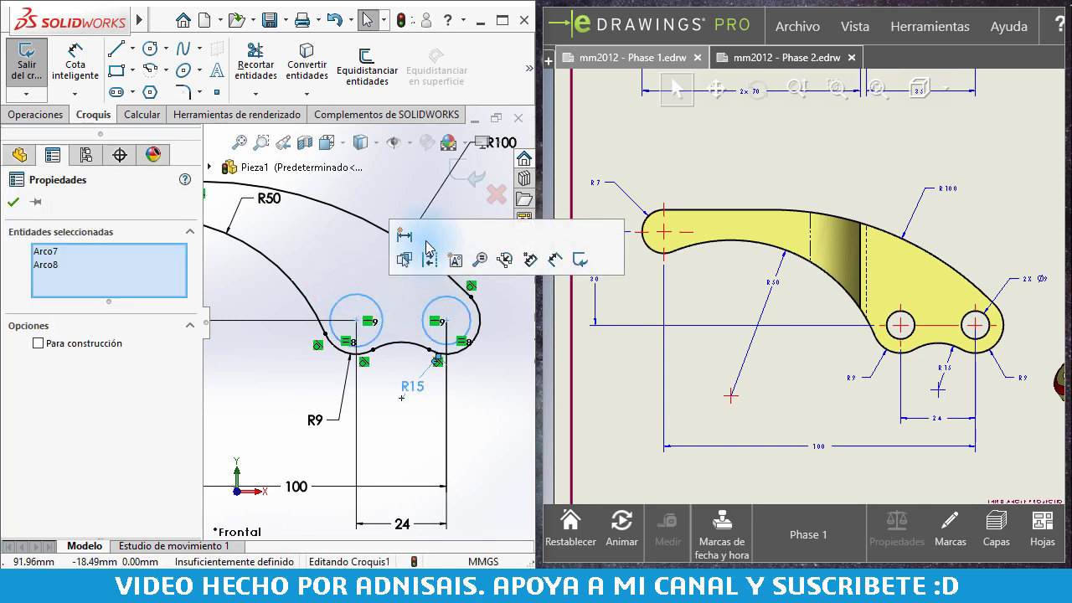
pyautogui.click(400, 295)
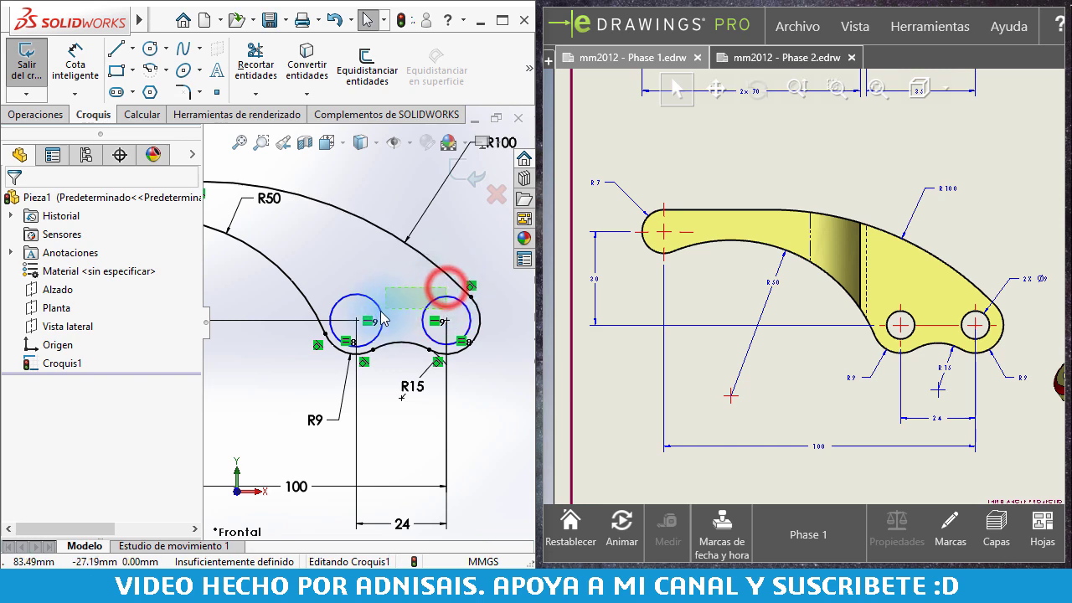
pyautogui.moveTo(381, 316); pyautogui.dragTo(378, 318)
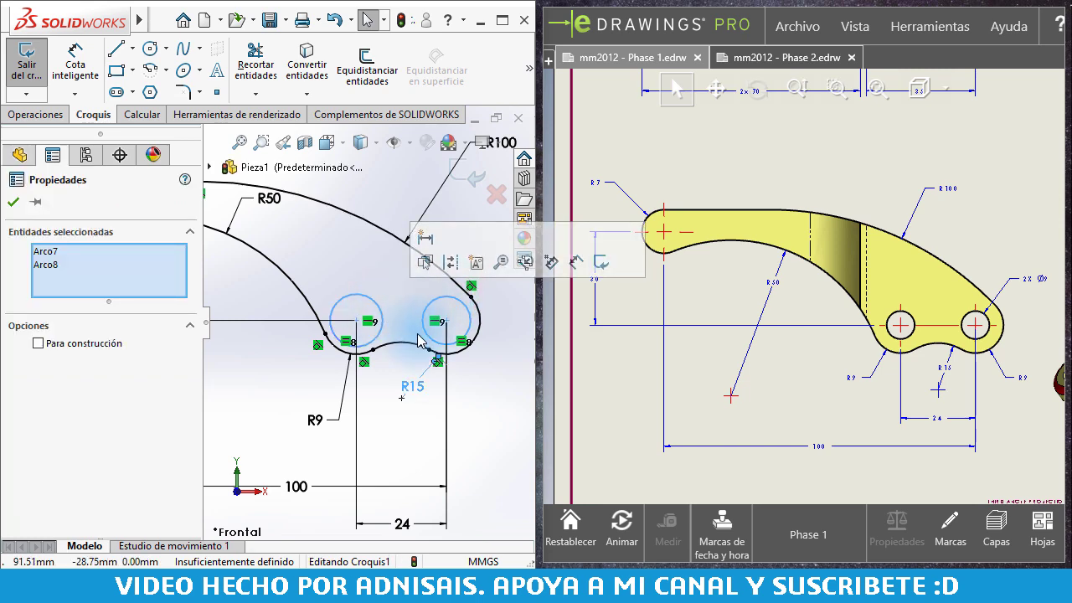
pyautogui.keyDown('ctrl'); pyautogui.click(407, 383); pyautogui.keyUp('ctrl')
pyautogui.keyDown('ctrl'); pyautogui.click(415, 375); pyautogui.keyUp('ctrl')
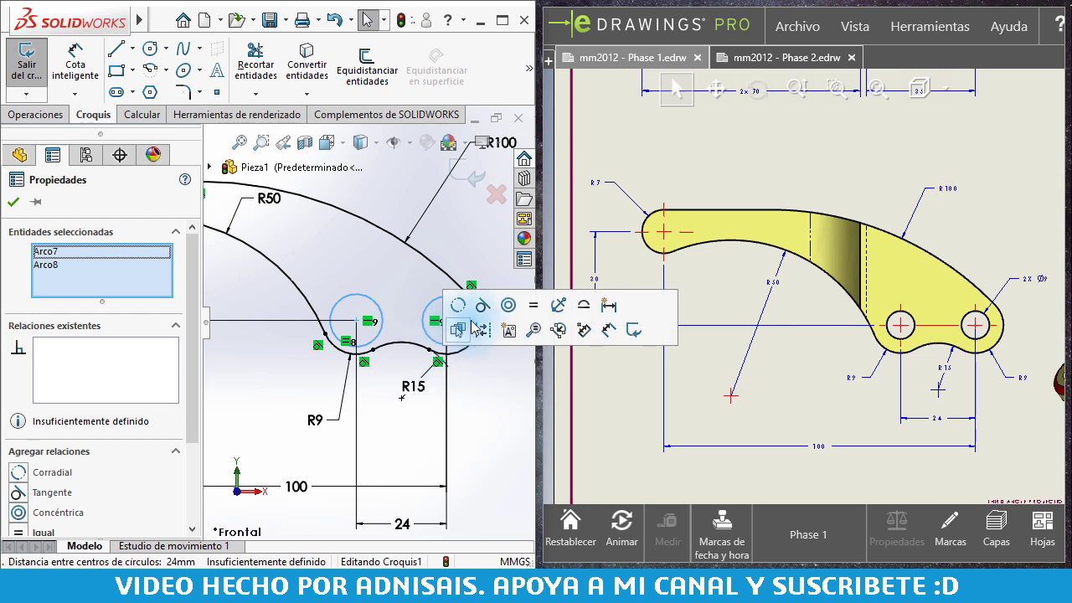
pyautogui.click(502, 430)
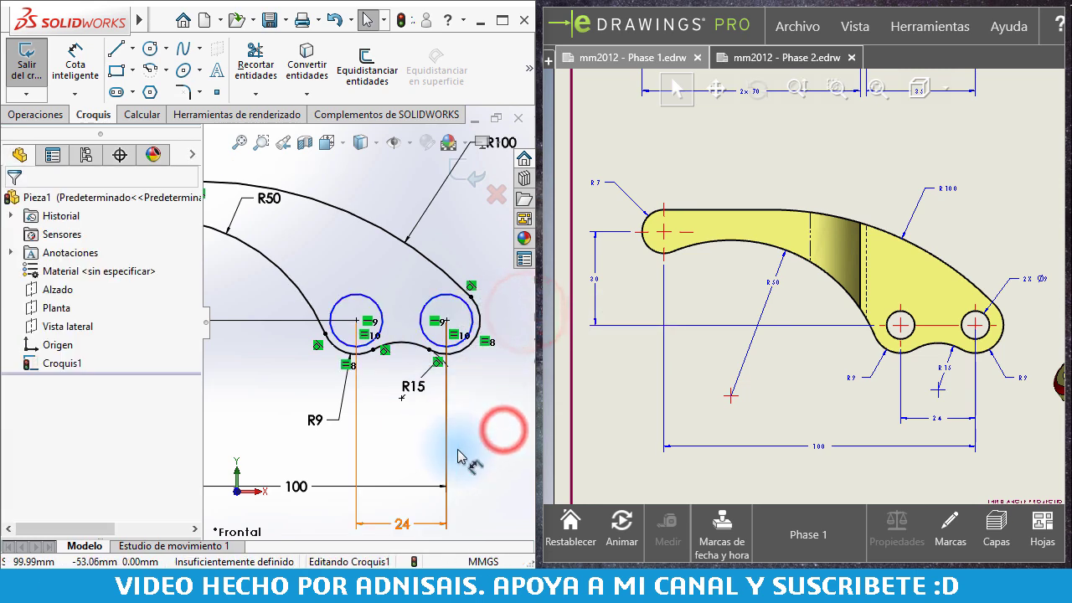
# Dimension the right hole circle's diameter to 9 mm.
pyautogui.moveTo(445, 303); pyautogui.dragTo(474, 265, button='right')
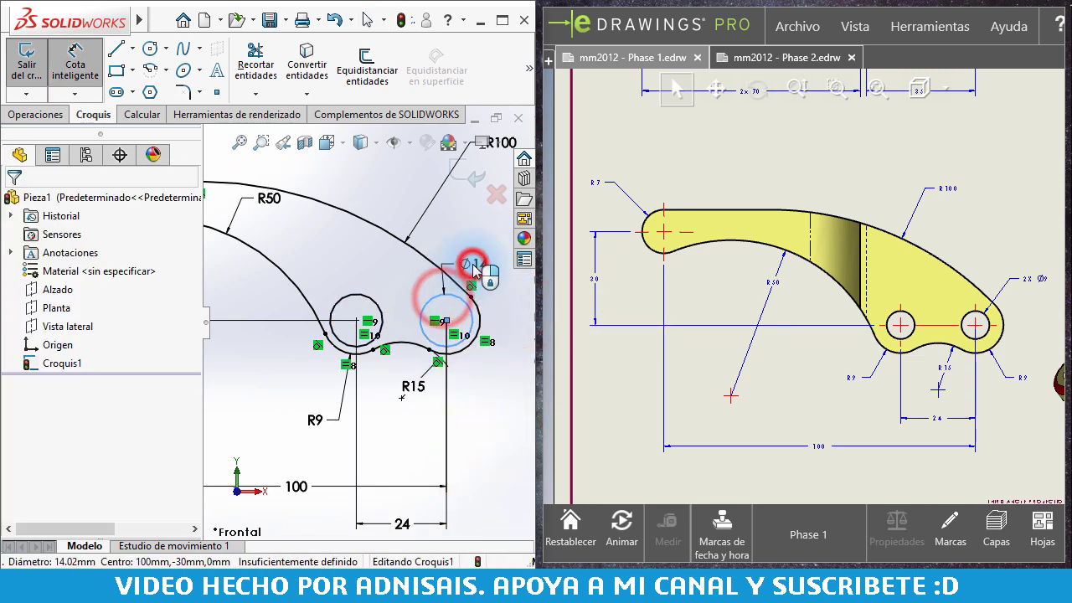
pyautogui.click(475, 267)
pyautogui.press('Escape')
pyautogui.scroll(2, 335, 314)
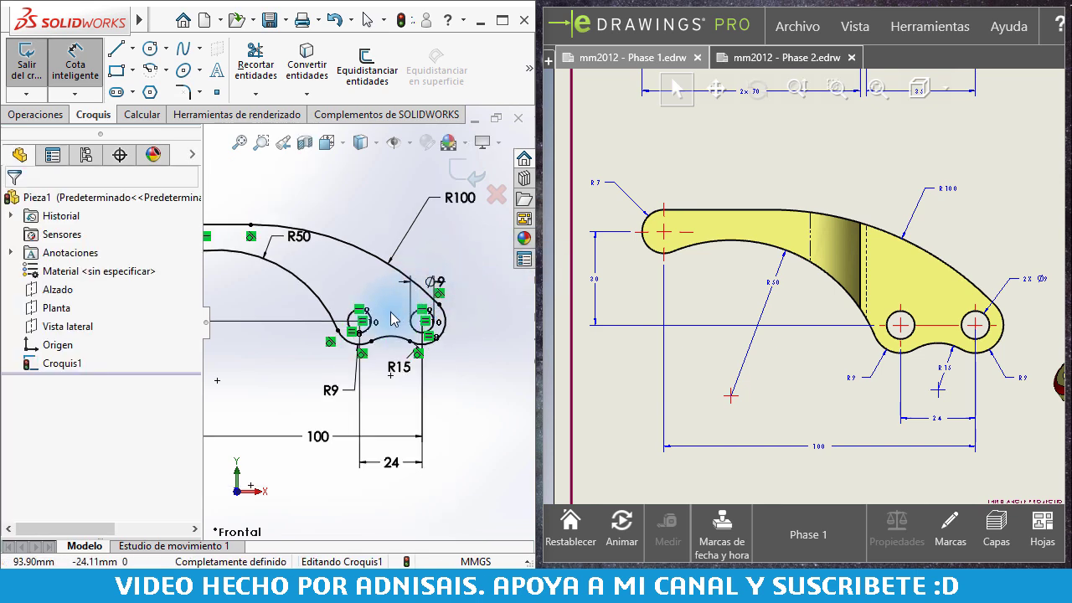
pyautogui.scroll(2, 331, 317)
pyautogui.scroll(1, 329, 318)
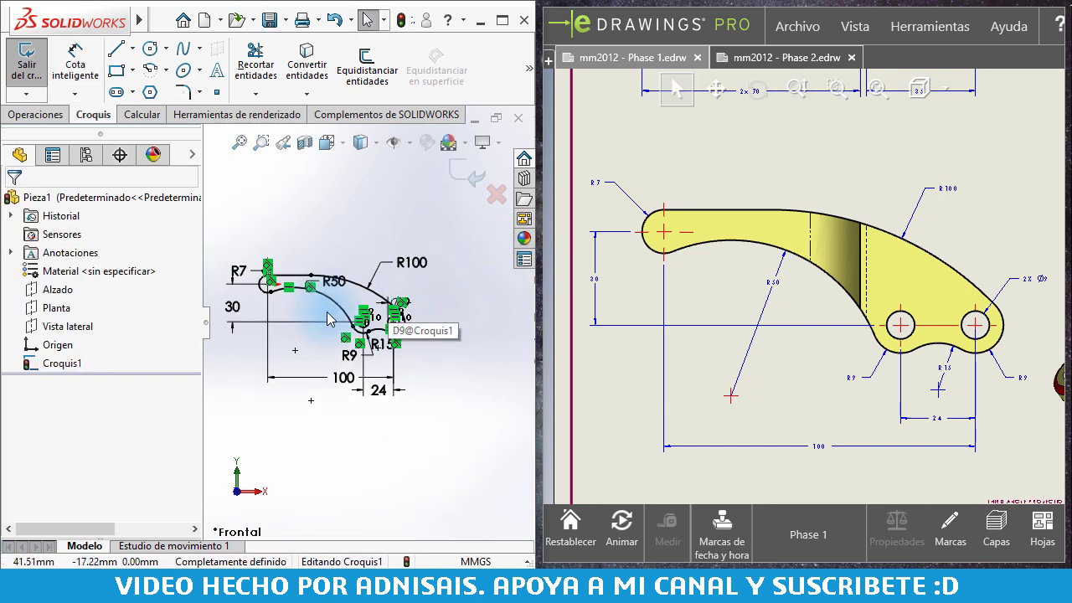
pyautogui.click(36, 115)
# Extrude the lever sketch 24 mm with a Mid Plane end condition.
pyautogui.click(24, 90)
pyautogui.scroll(3, 826, 371)
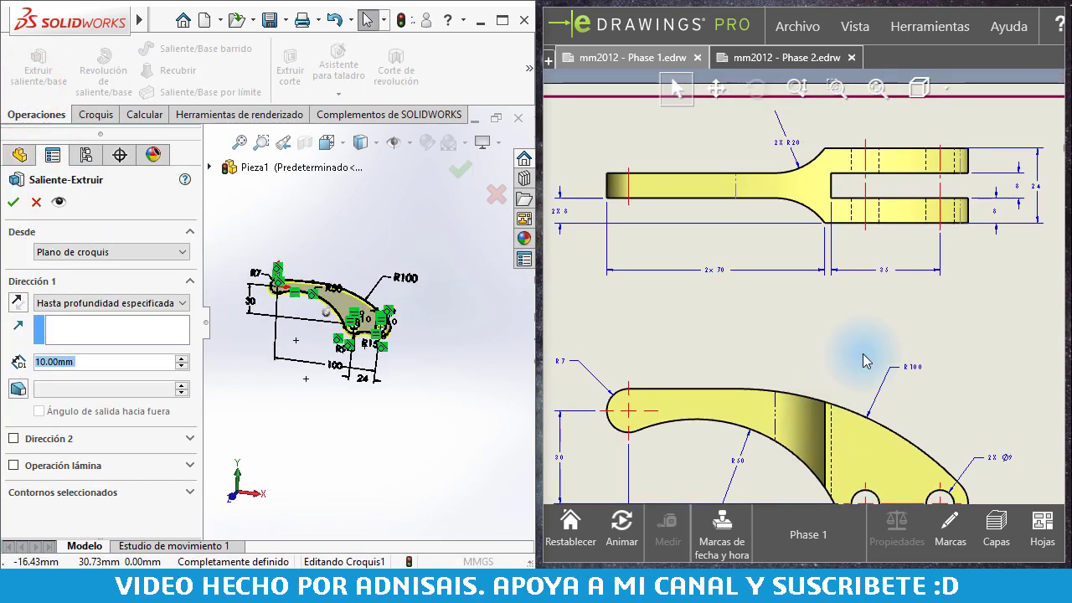
pyautogui.write('24')
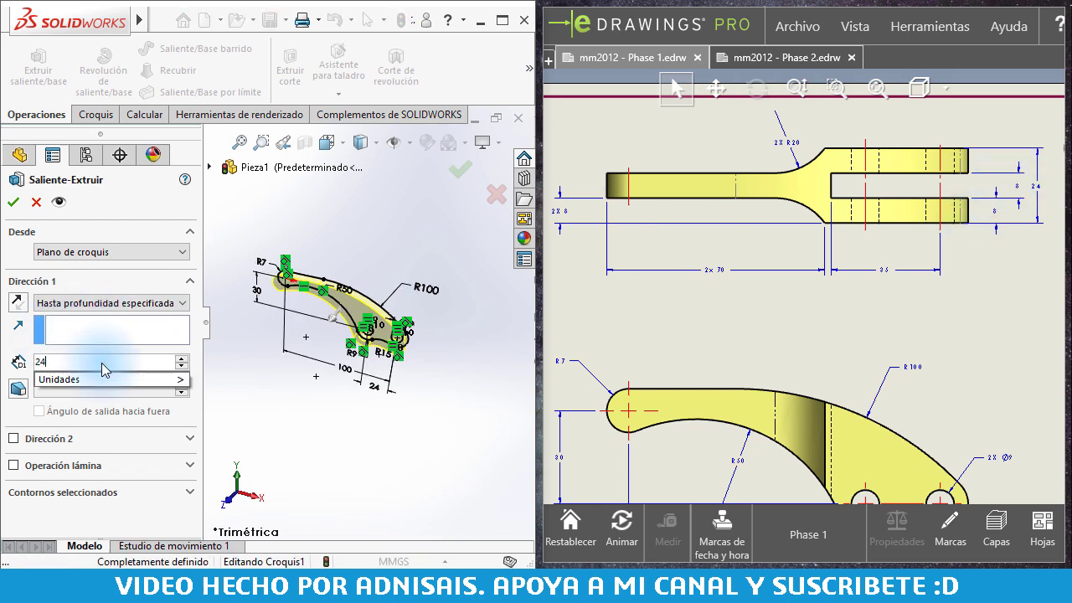
pyautogui.press('Return')
pyautogui.click(75, 303)
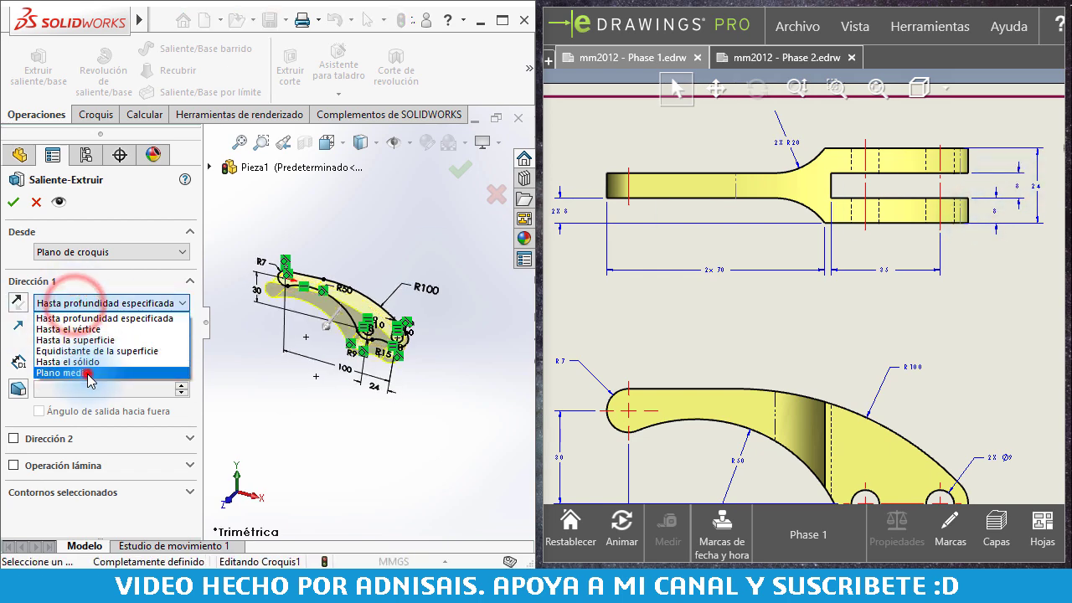
pyautogui.click(87, 371)
pyautogui.click(16, 202)
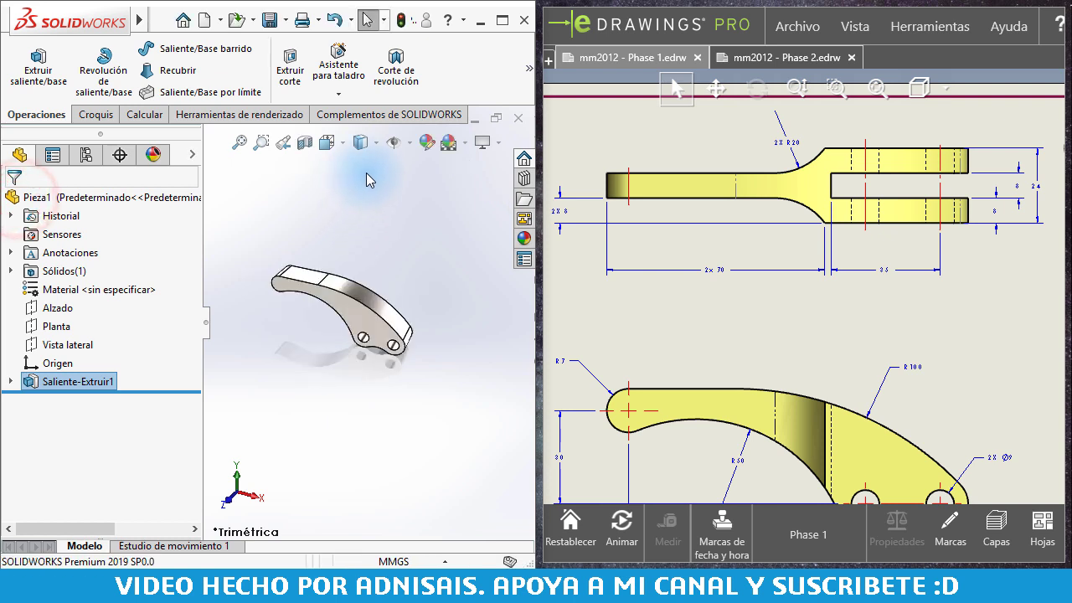
pyautogui.click(423, 229)
# Select the lever's flat top face and view it Normal To with Ctrl+8.
pyautogui.scroll(-3, 326, 311)
pyautogui.scroll(2, 330, 322)
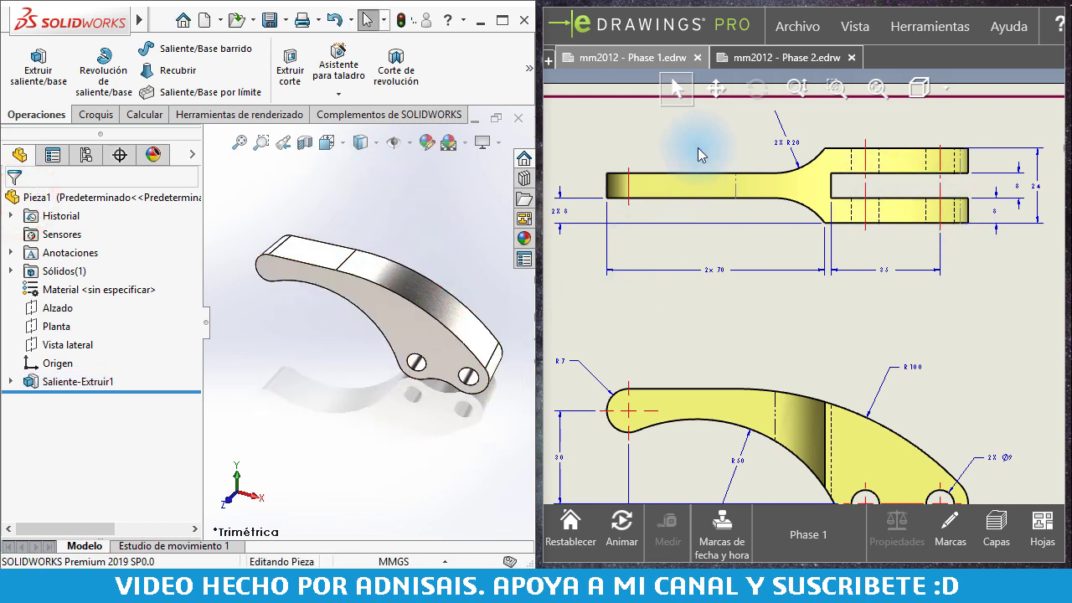
pyautogui.click(399, 216)
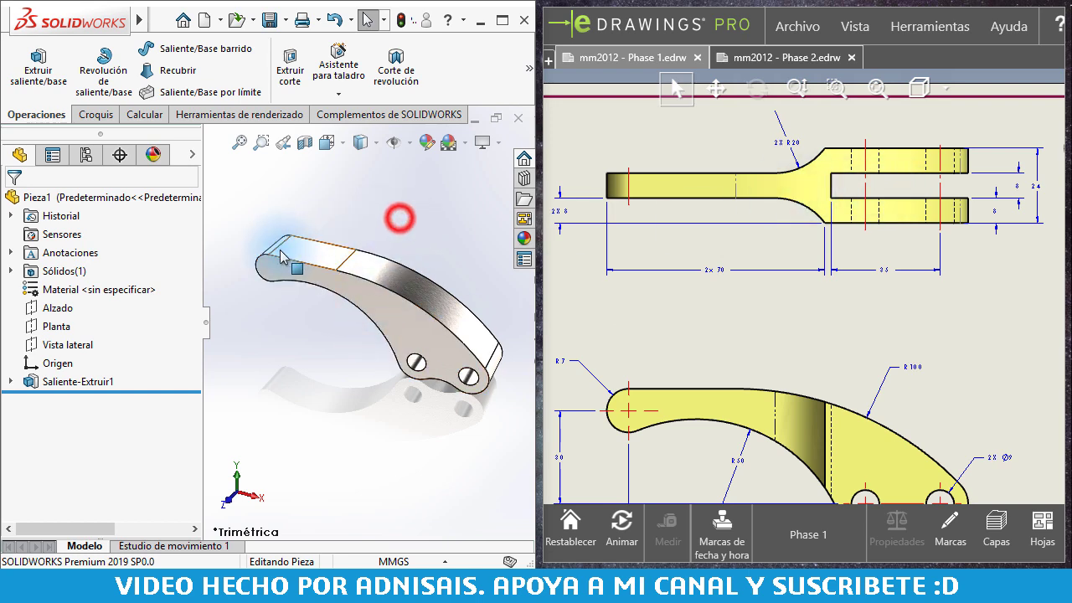
pyautogui.click(303, 258)
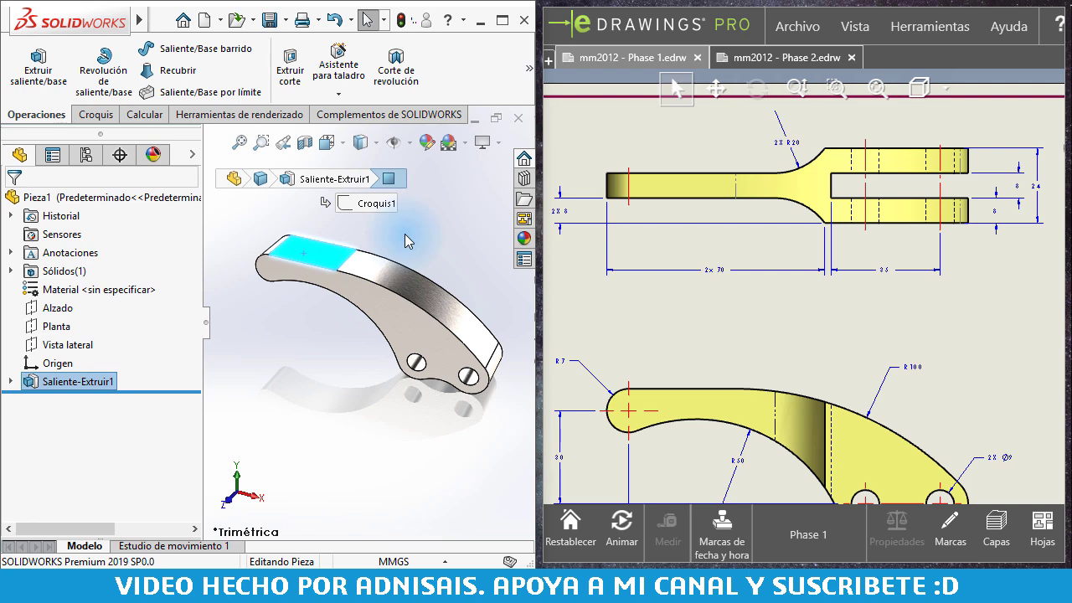
pyautogui.hotkey('ctrl', '8')
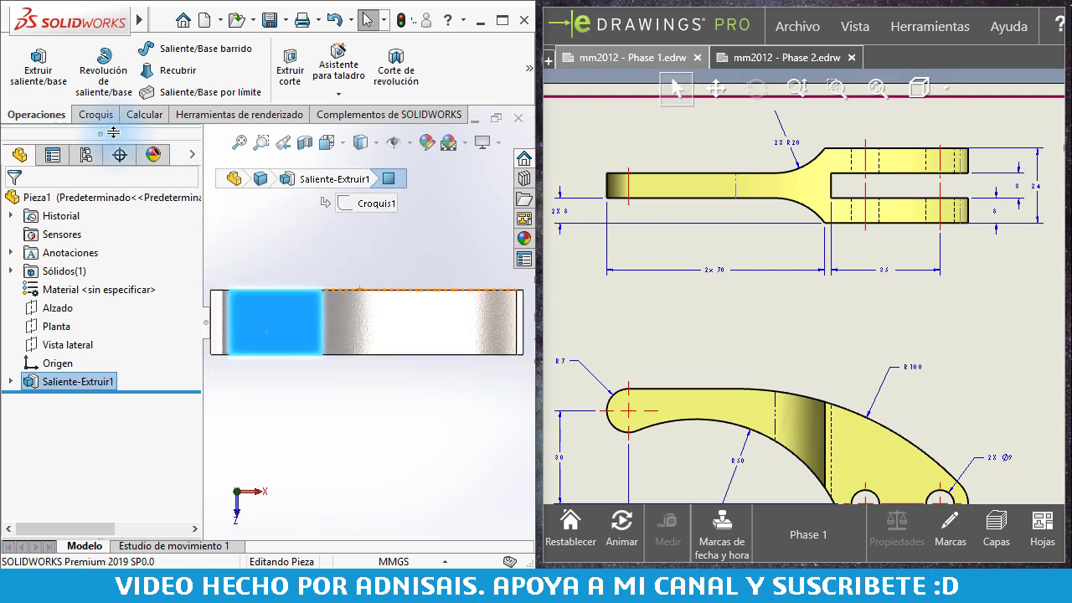
# Start a sketch on the top face with a horizontal construction centreline from the origin past the part.
pyautogui.click(90, 120)
pyautogui.click(28, 67)
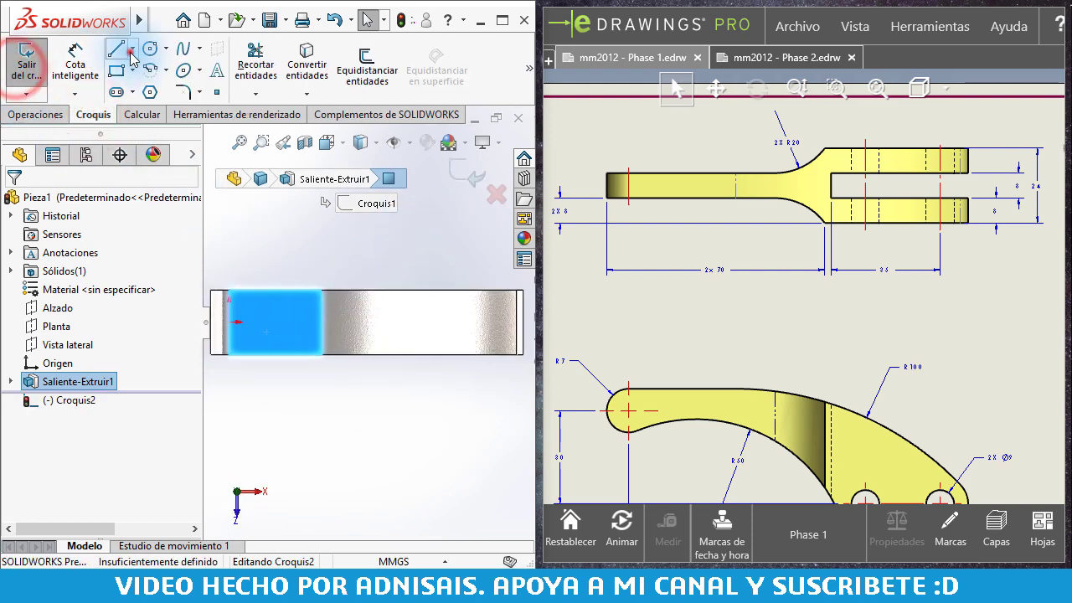
pyautogui.click(131, 48)
pyautogui.click(140, 90)
pyautogui.scroll(3, 366, 321)
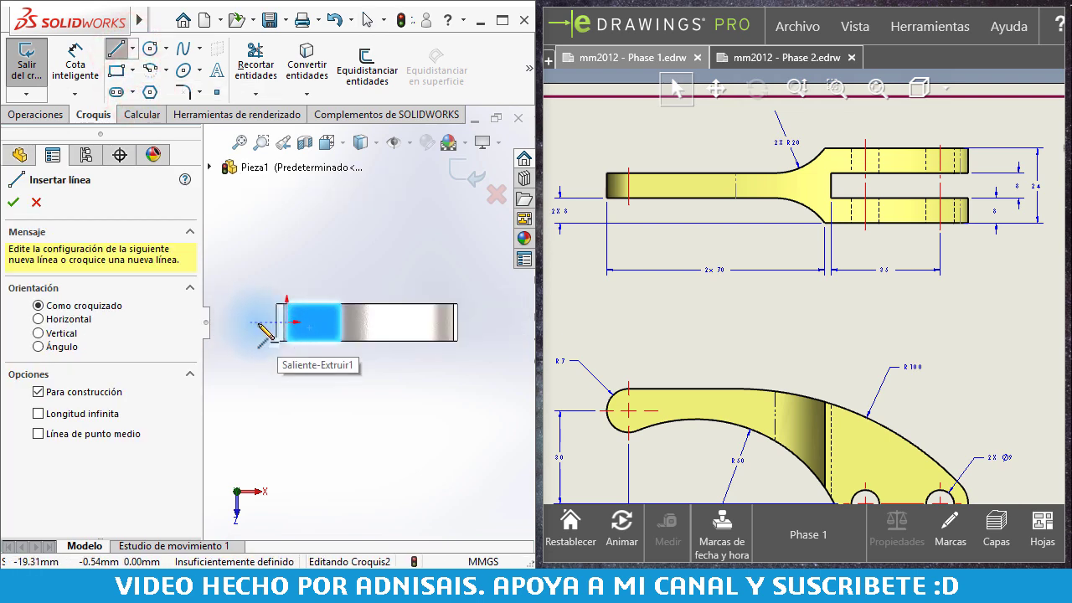
pyautogui.click(257, 322)
pyautogui.click(478, 320)
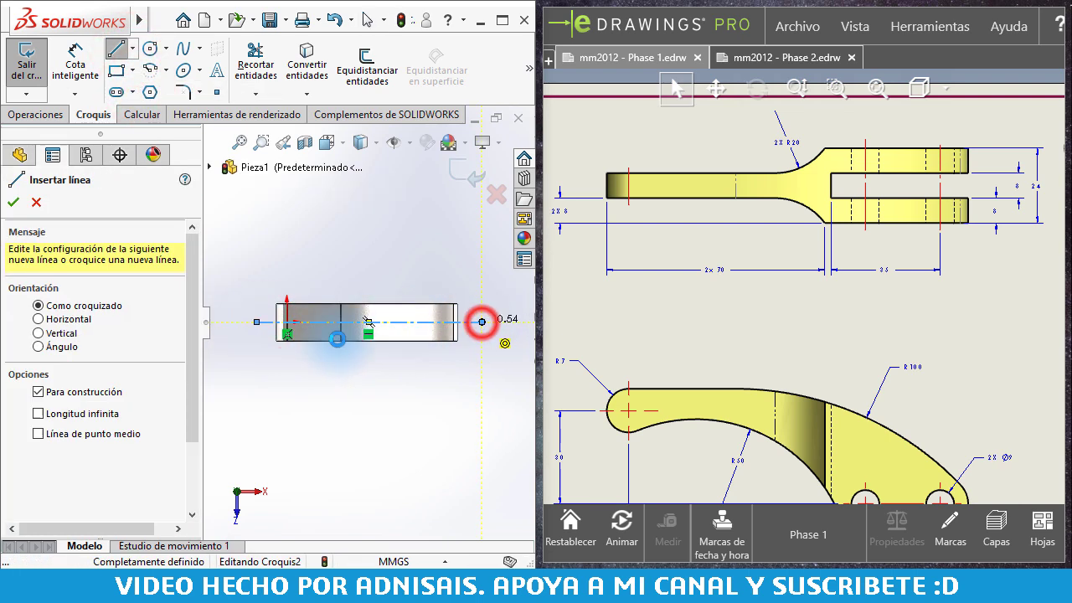
pyautogui.press('Escape')
pyautogui.scroll(2, 289, 333)
pyautogui.click(410, 419)
pyautogui.scroll(2, 390, 351)
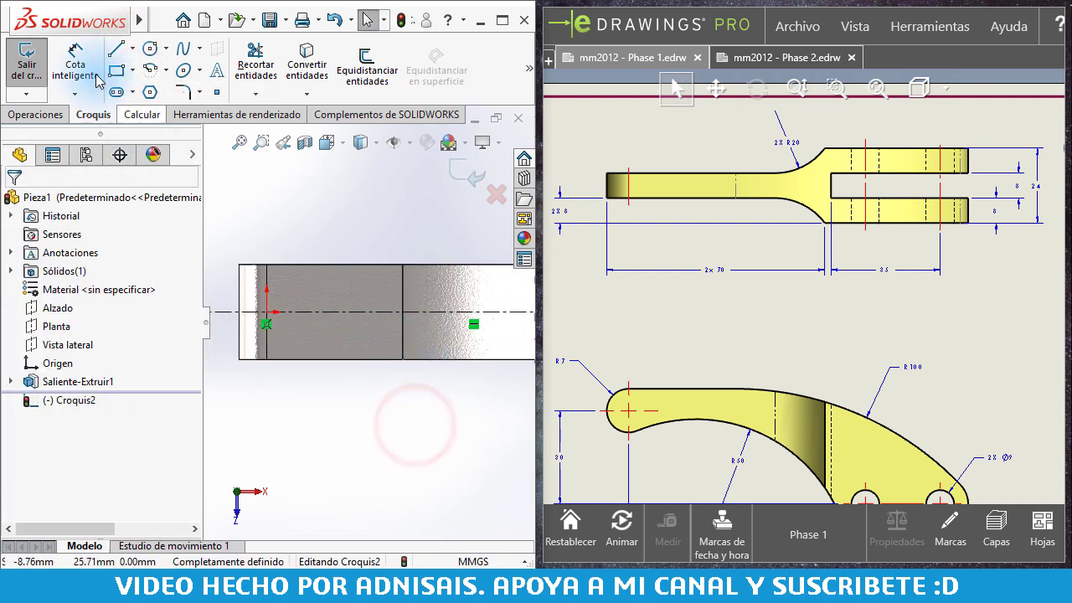
# Orbit the part to see it at an angle, then return to the Normal To view.
pyautogui.click(114, 50)
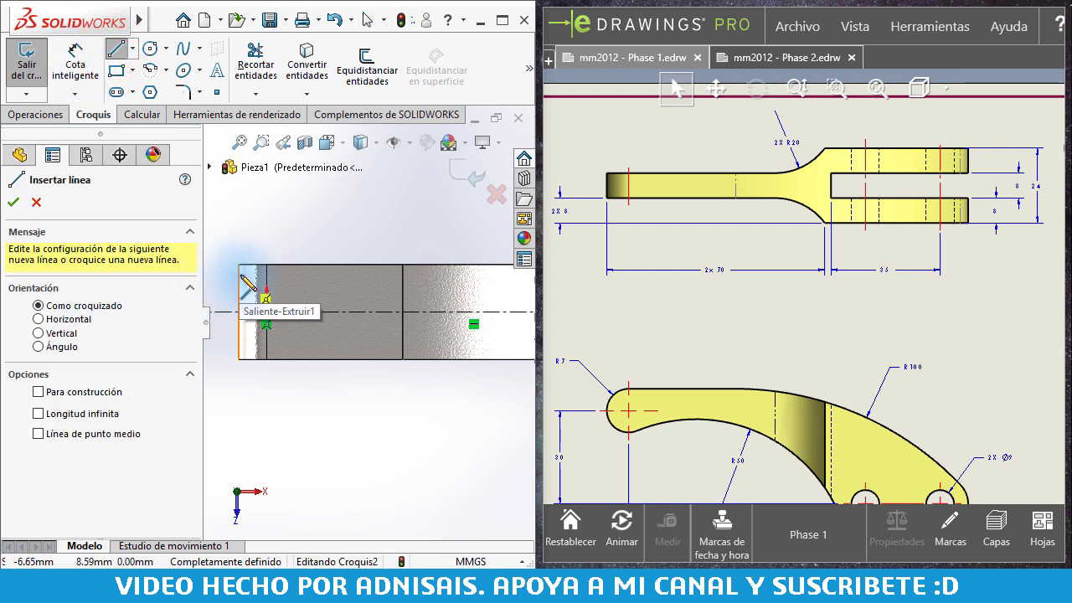
pyautogui.scroll(-1, 255, 289)
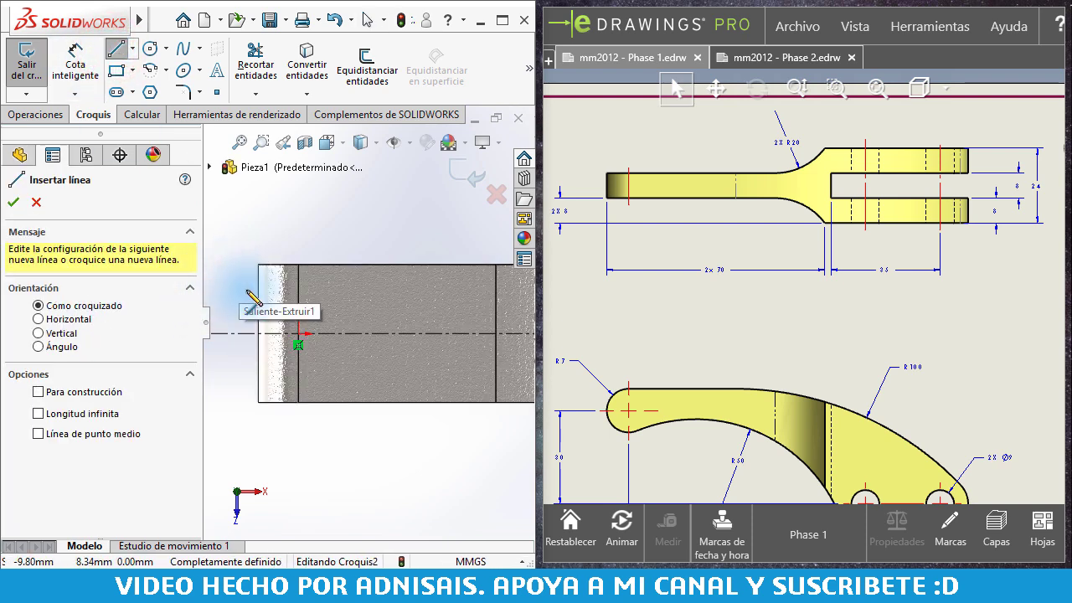
pyautogui.scroll(-1, 268, 291)
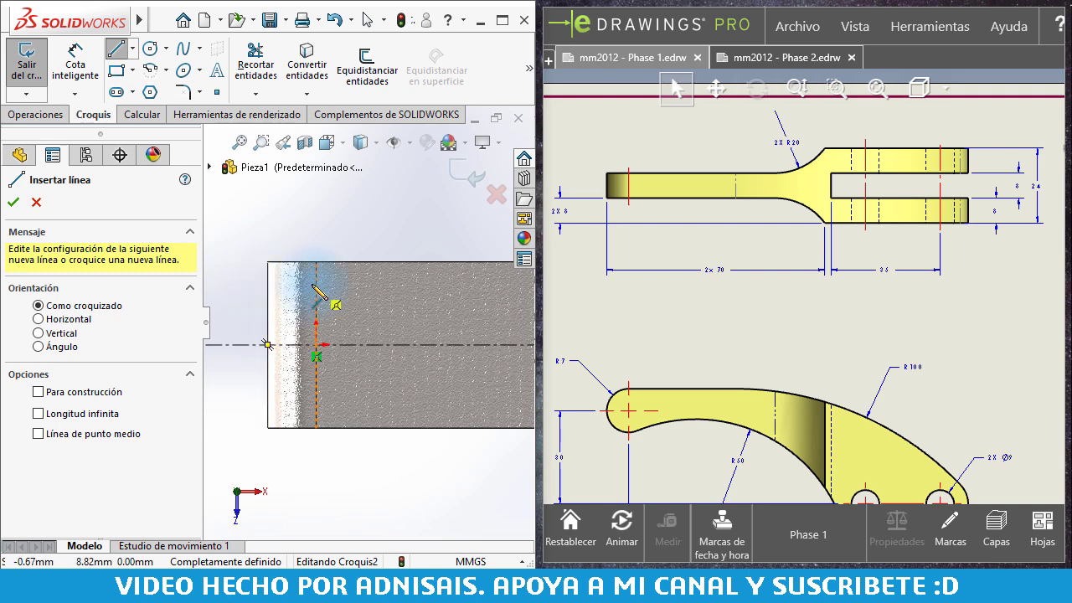
pyautogui.moveTo(319, 291)
pyautogui.mouseDown(button='middle')
pyautogui.moveTo(333, 306)
pyautogui.moveTo(335, 235)
pyautogui.moveTo(264, 309)
pyautogui.moveTo(294, 382)
pyautogui.moveTo(302, 256)
pyautogui.mouseUp(button='middle')
pyautogui.hotkey('ctrl', '8')
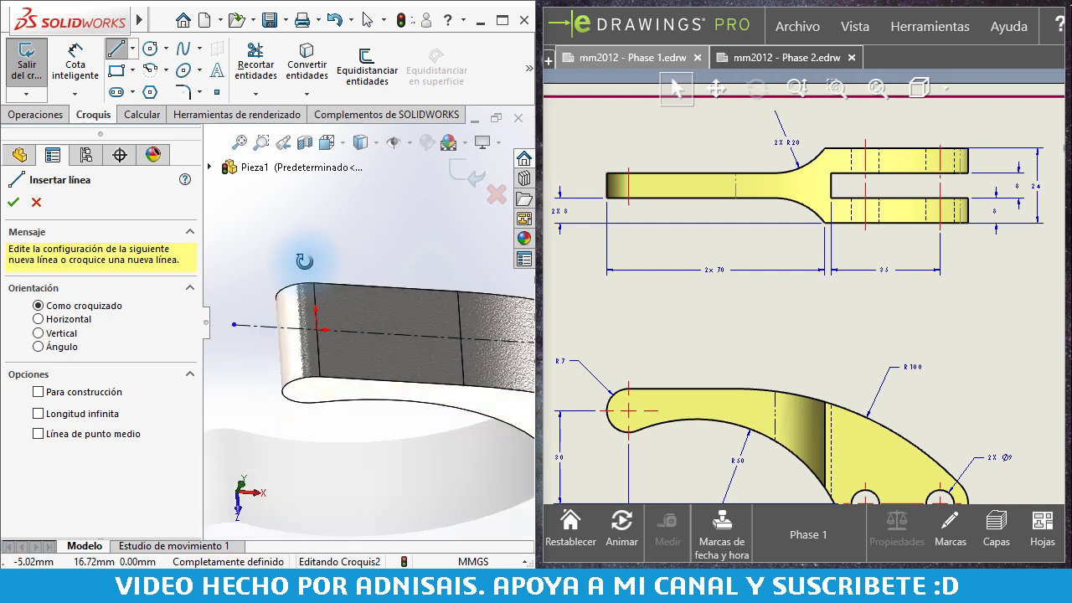
pyautogui.press('Escape')
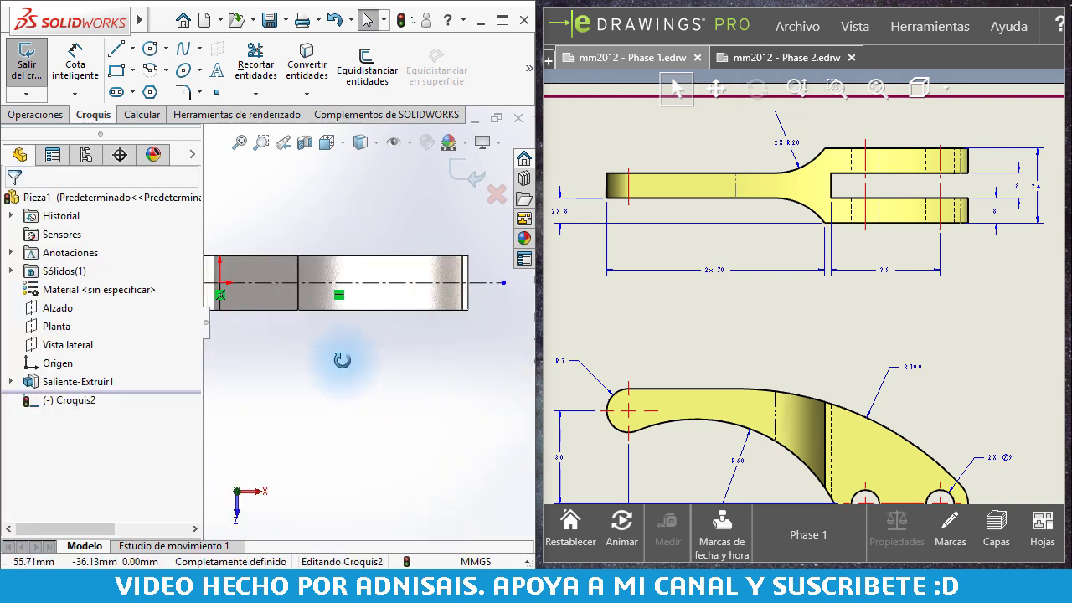
pyautogui.moveTo(346, 359)
pyautogui.mouseDown(button='middle')
pyautogui.moveTo(248, 309)
pyautogui.moveTo(366, 340)
pyautogui.mouseUp(button='middle')
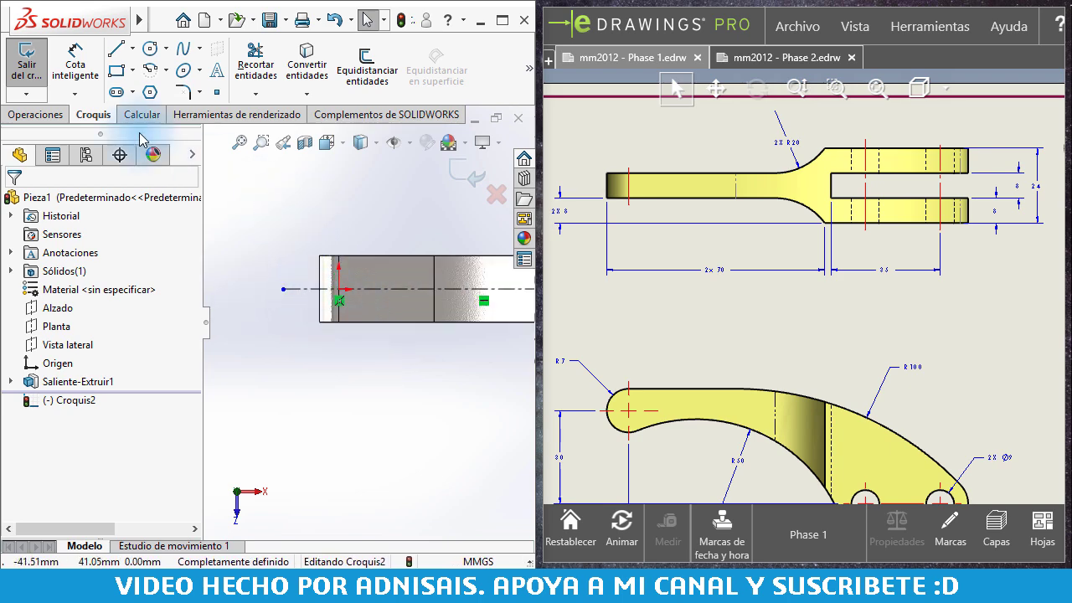
# Draw an outline of lines and a tangent arc from the part's top-left corner.
pyautogui.click(118, 52)
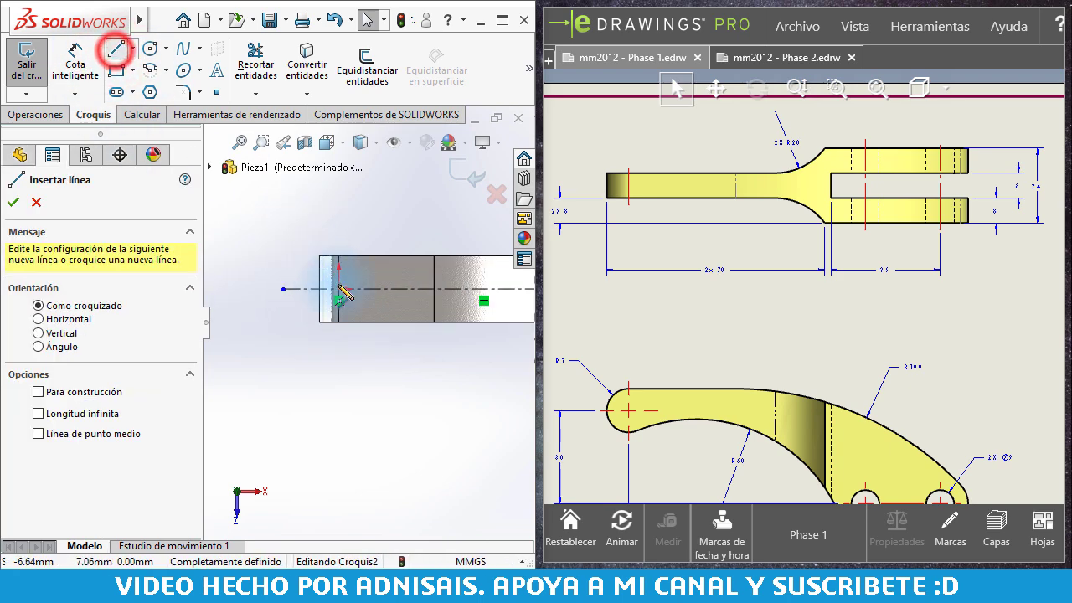
pyautogui.scroll(-3, 331, 267)
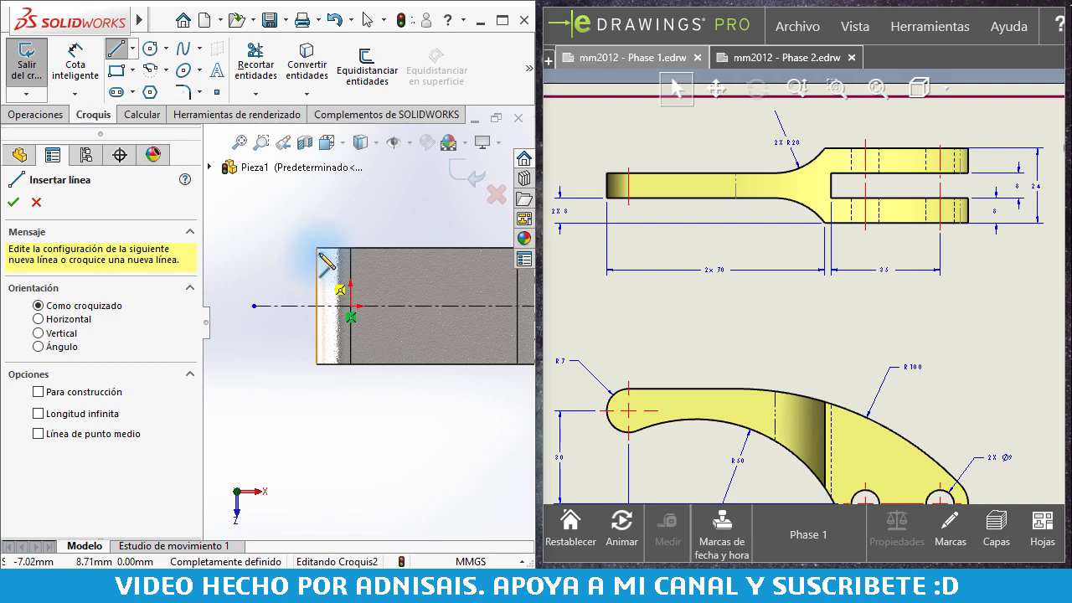
pyautogui.click(318, 247)
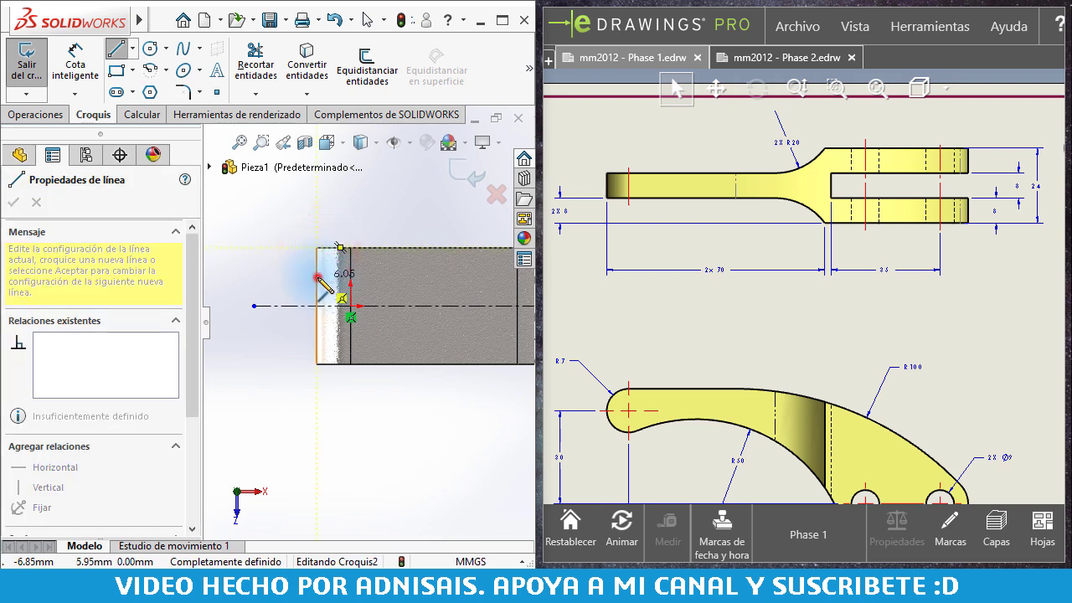
pyautogui.click(318, 278)
pyautogui.scroll(1, 394, 297)
pyautogui.click(417, 310)
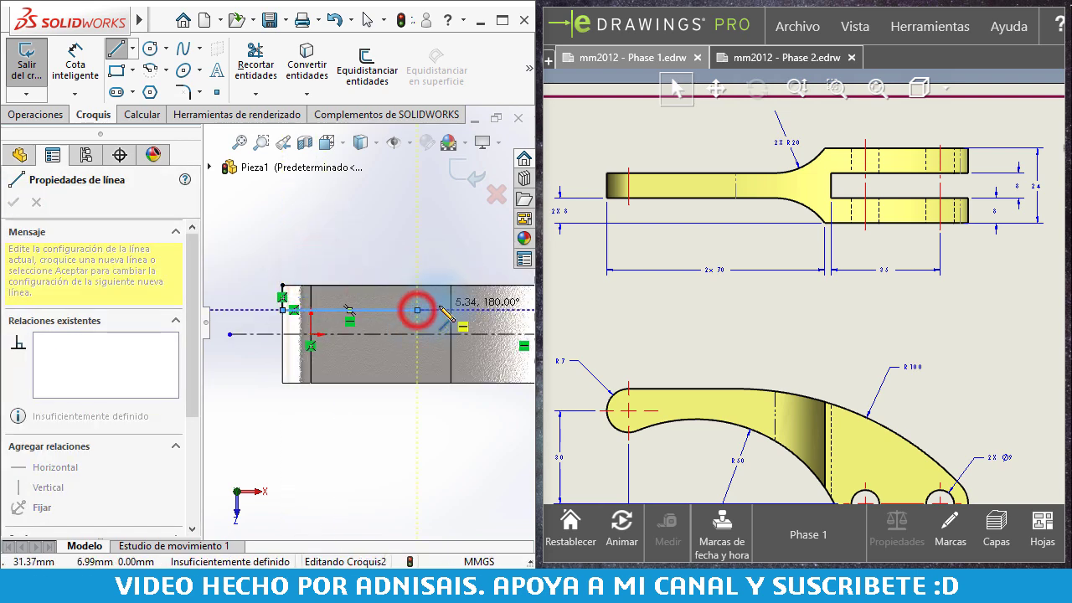
pyautogui.click(477, 285)
pyautogui.click(284, 287)
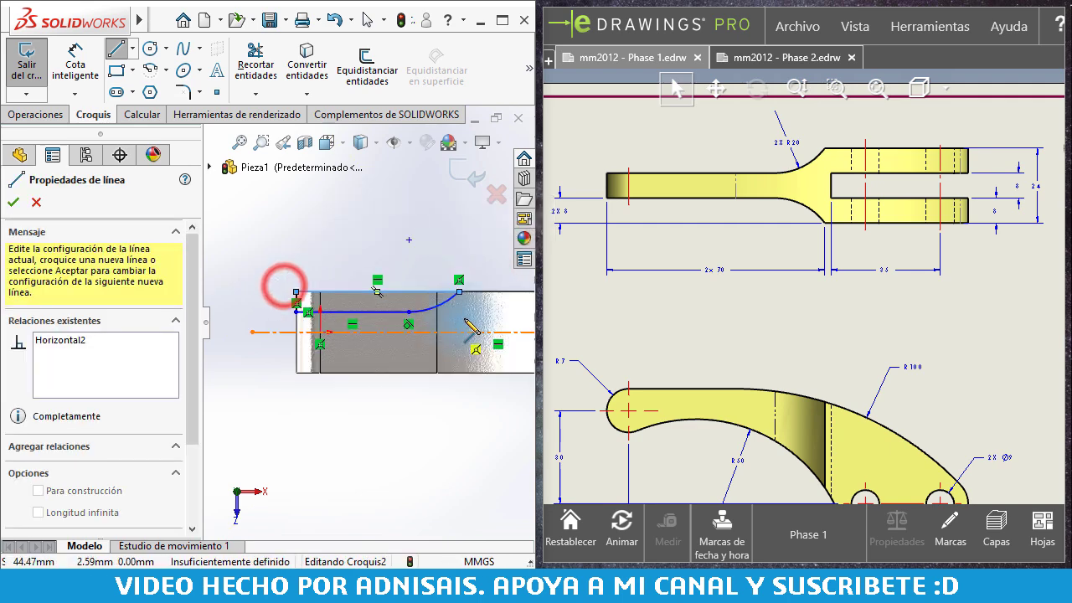
pyautogui.press('Escape')
# Leave the sketch and reopen Croquis2 for editing.
pyautogui.scroll(2, 475, 385)
pyautogui.moveTo(472, 398); pyautogui.dragTo(479, 351, button='right')
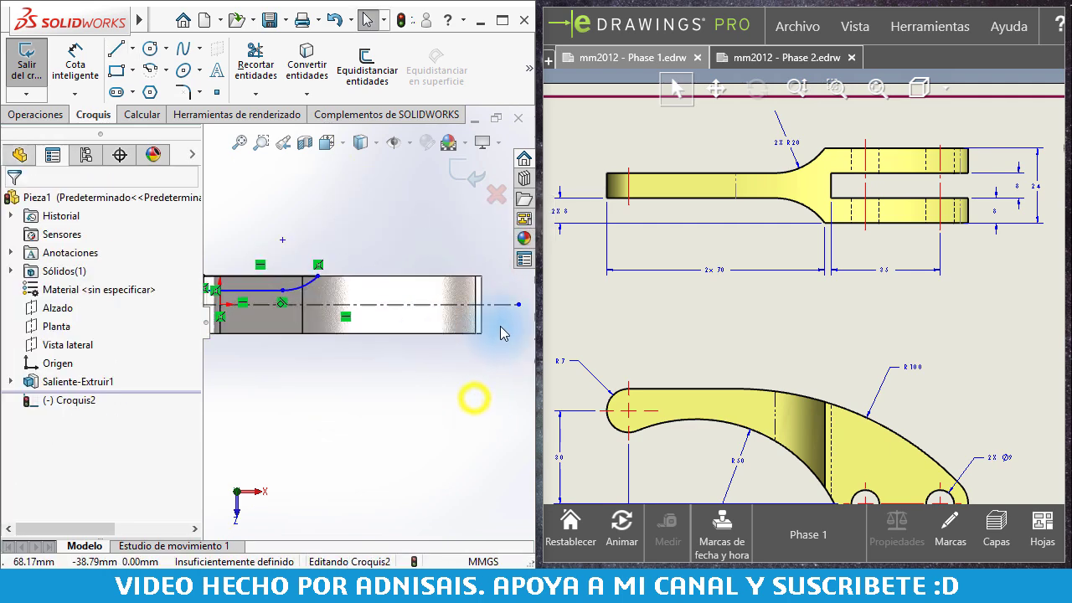
pyautogui.scroll(-3, 485, 311)
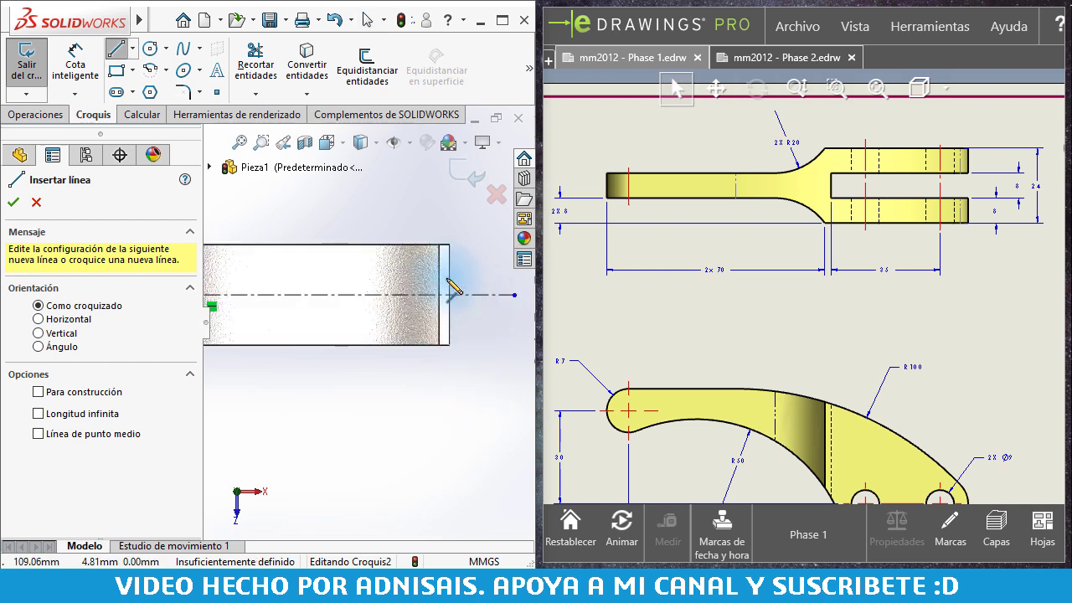
pyautogui.scroll(-2, 448, 277)
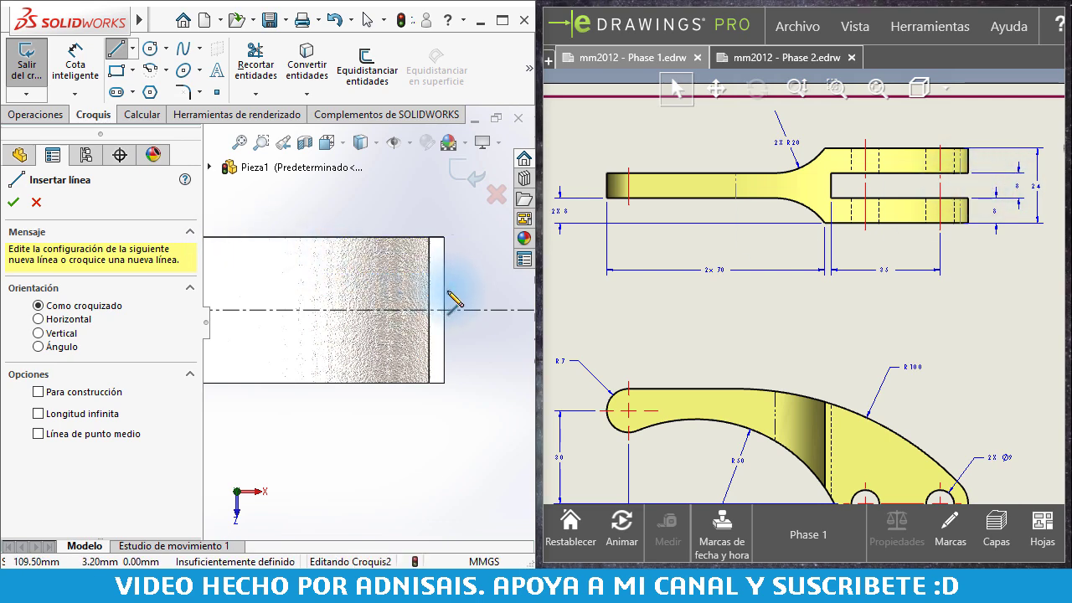
pyautogui.press('Escape')
pyautogui.click(72, 400)
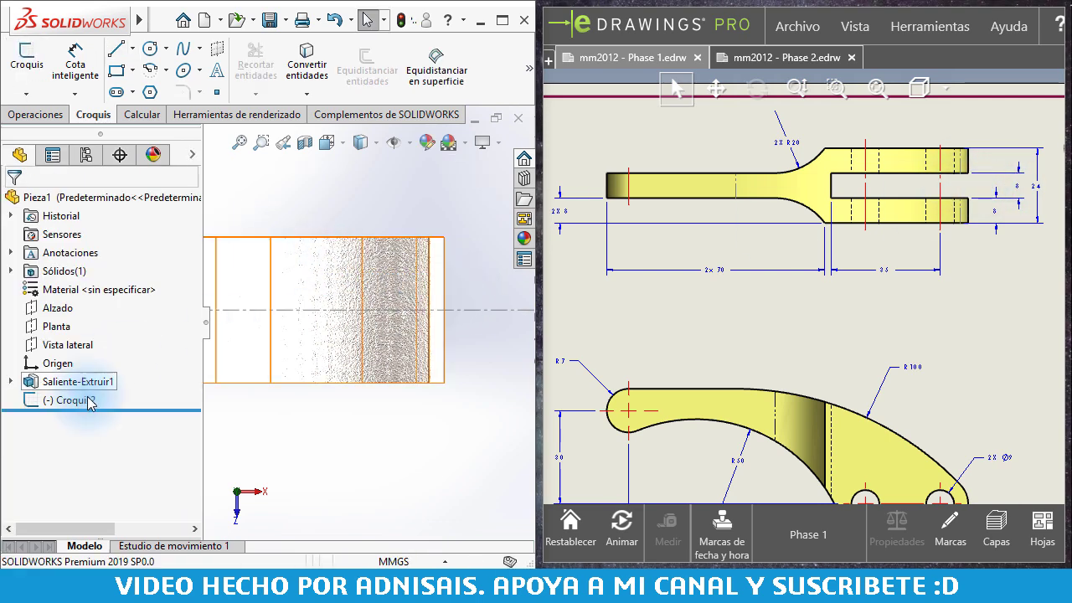
pyautogui.click(95, 350)
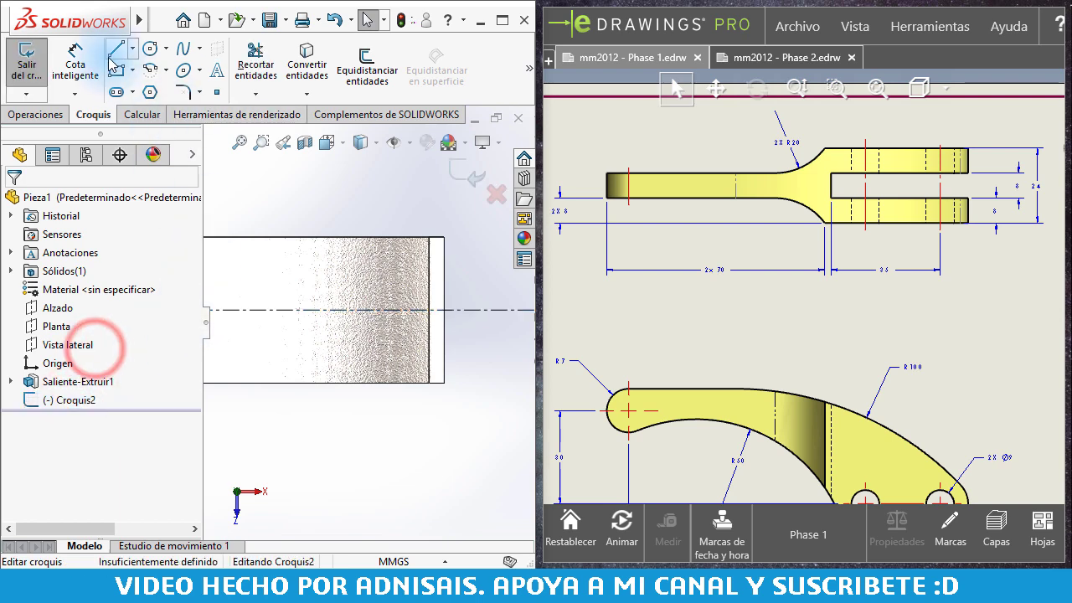
# Draw the slot's line outline at the part's right end.
pyautogui.click(115, 48)
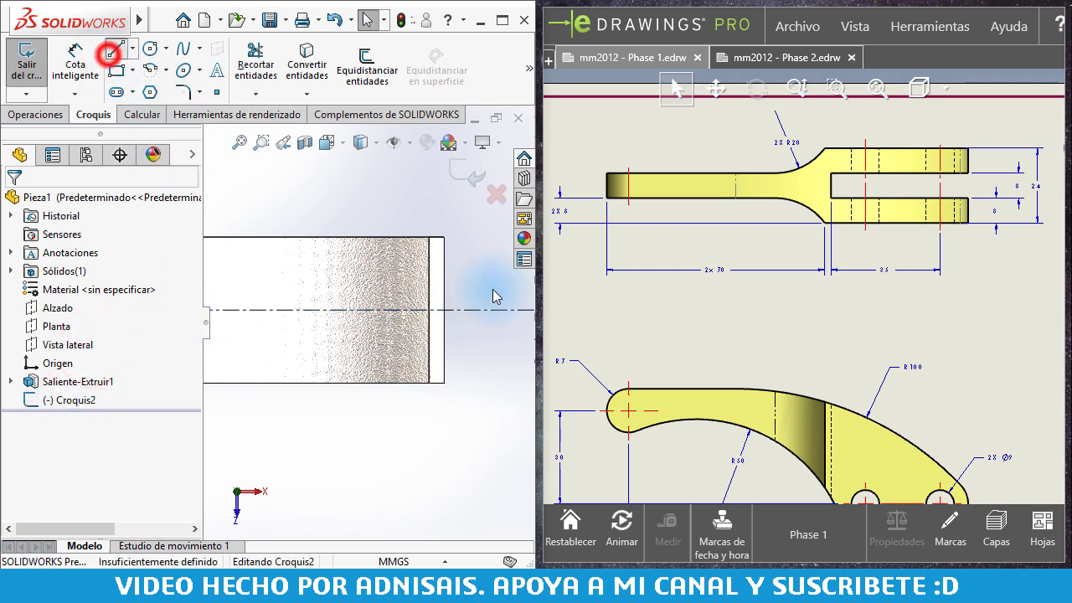
pyautogui.click(443, 310)
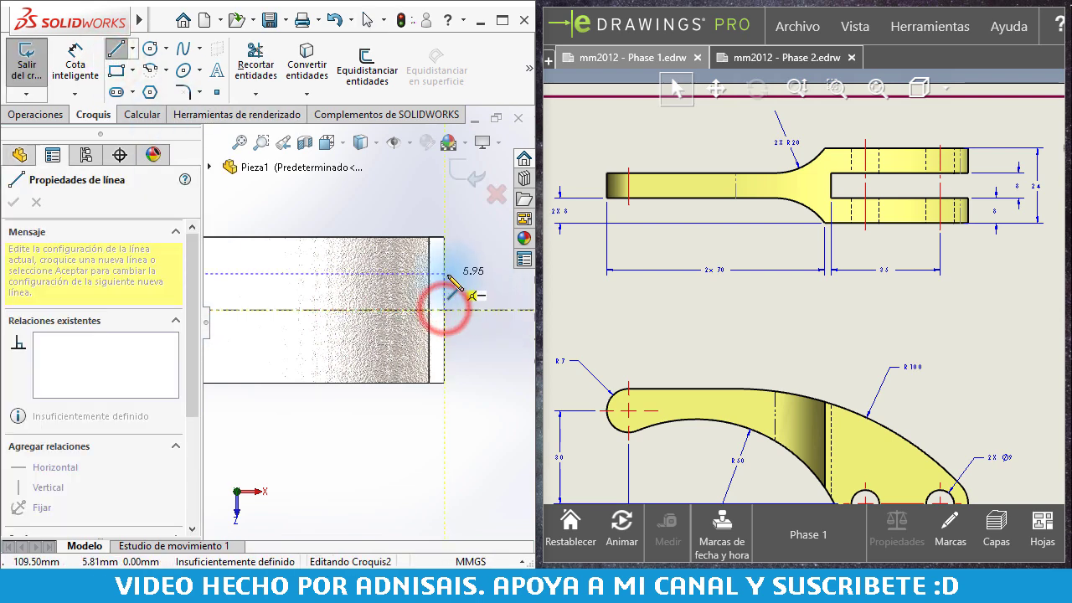
pyautogui.click(444, 273)
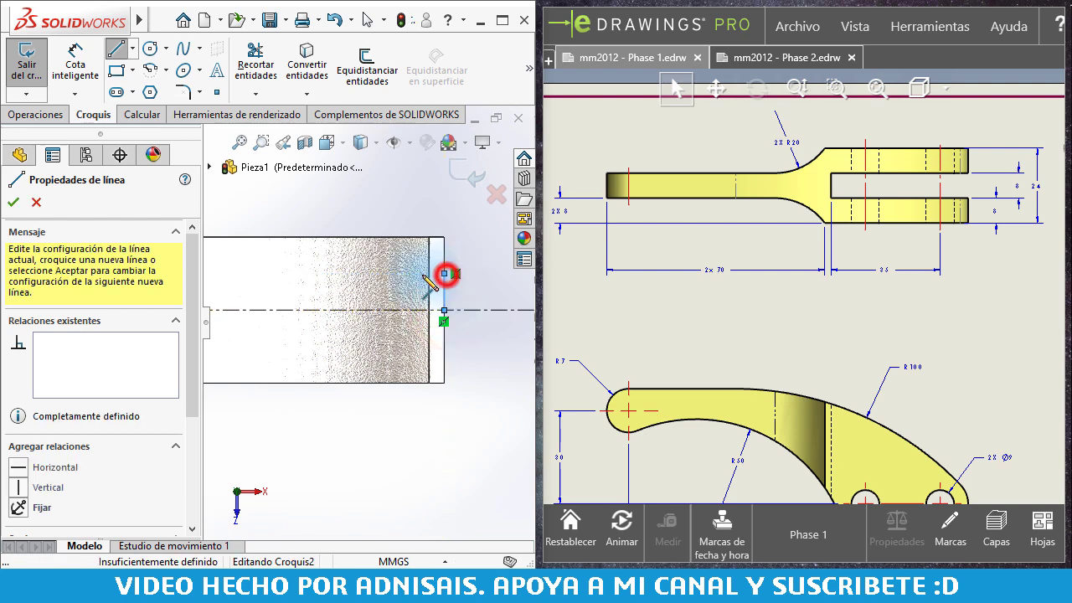
pyautogui.click(299, 273)
pyautogui.click(299, 310)
pyautogui.scroll(1, 343, 348)
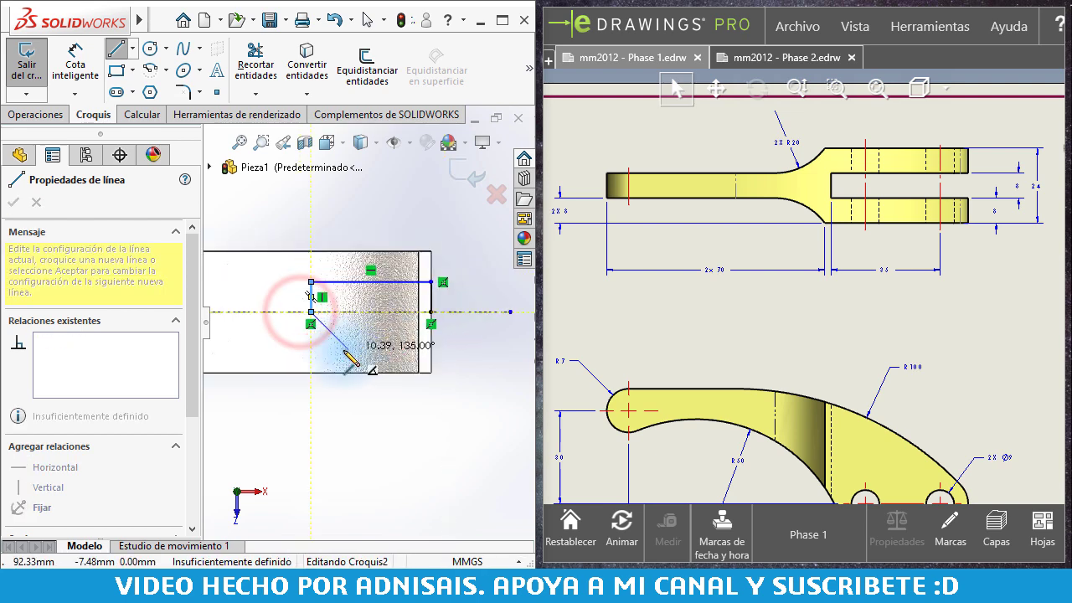
pyautogui.scroll(2, 366, 322)
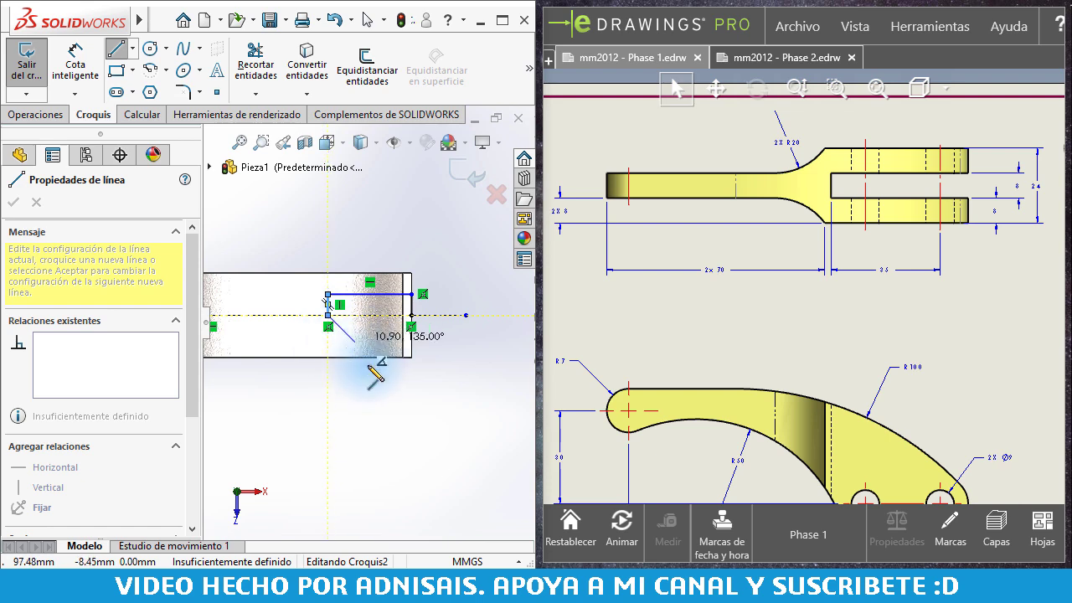
pyautogui.press('Escape')
pyautogui.scroll(2, 364, 363)
pyautogui.scroll(2, 364, 363)
# Box-select the sketch geometry and mirror it about the centreline.
pyautogui.moveTo(236, 270); pyautogui.dragTo(433, 347)
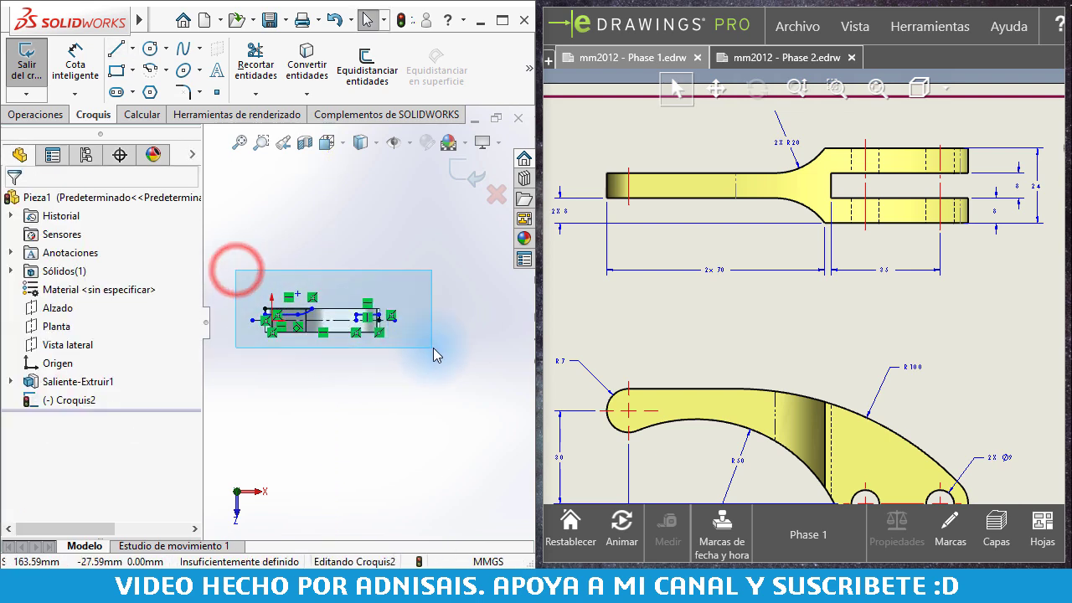
pyautogui.click(529, 68)
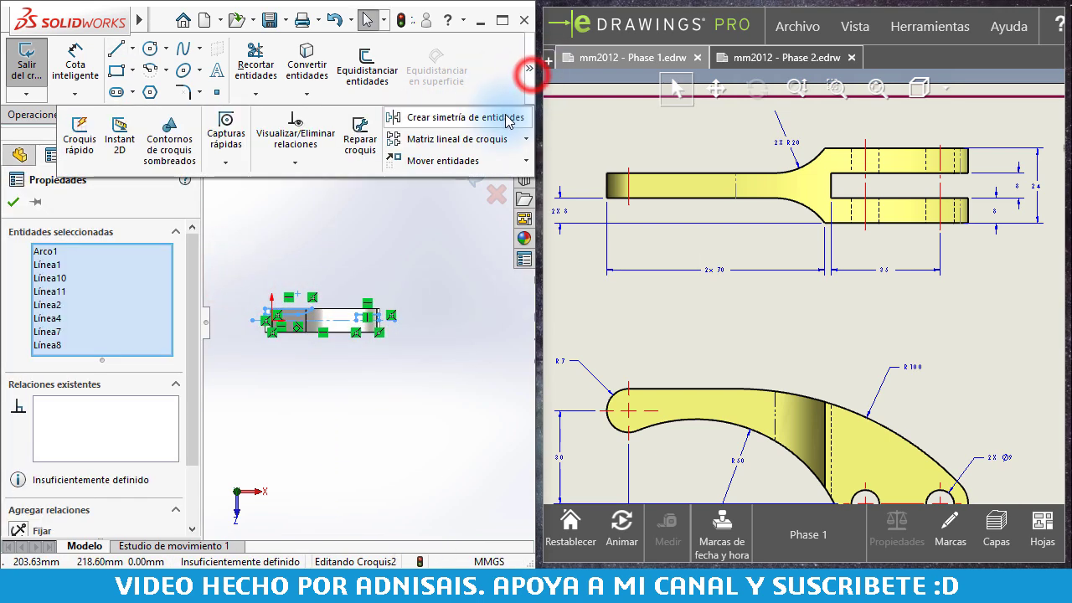
pyautogui.click(502, 112)
pyautogui.scroll(-5, 265, 253)
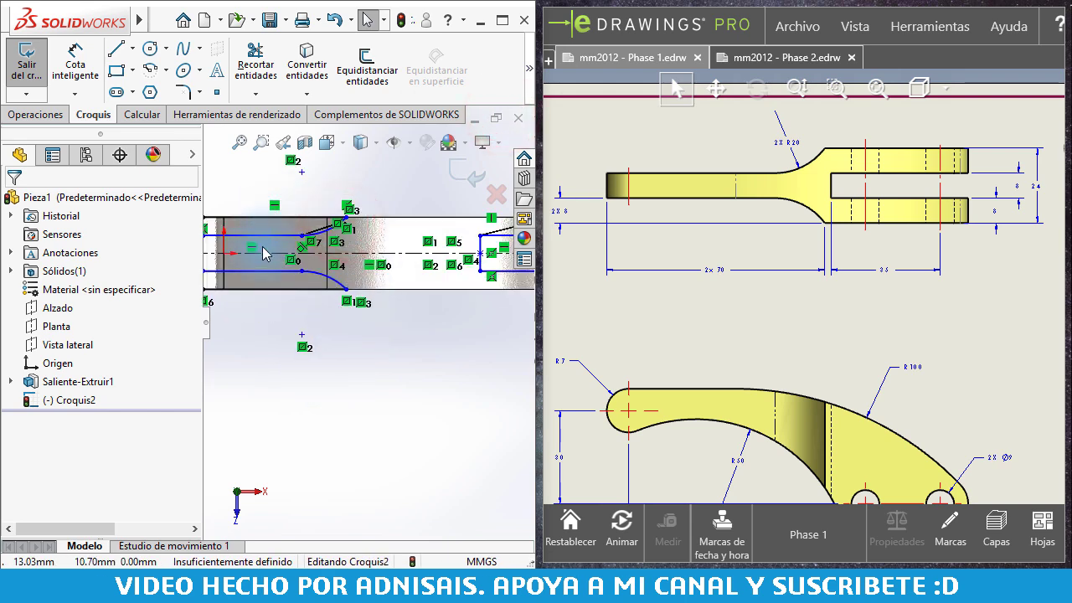
pyautogui.scroll(3, 469, 284)
pyautogui.scroll(-3, 447, 277)
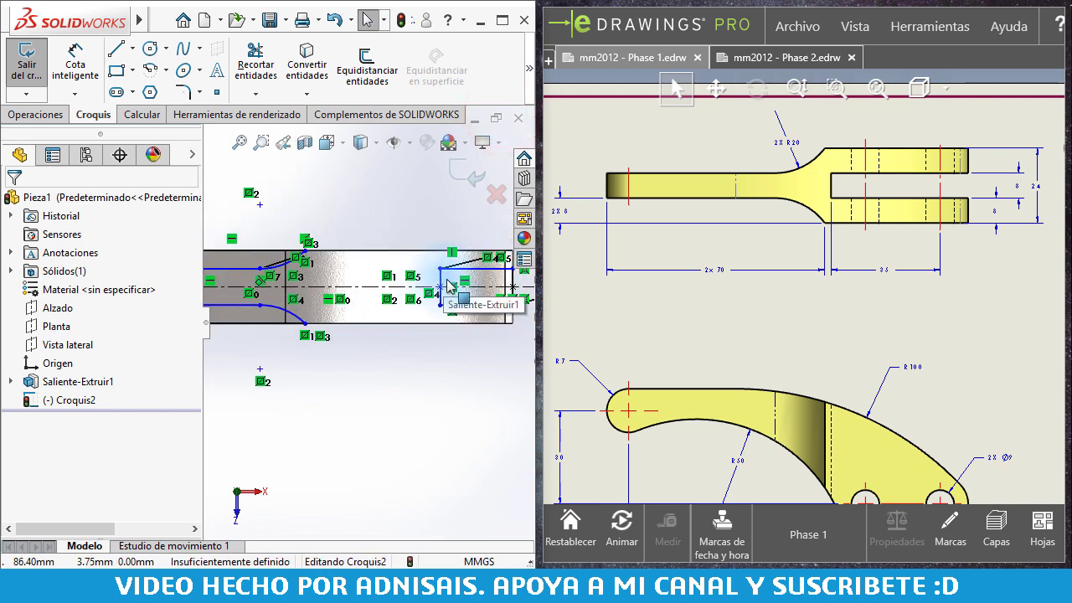
pyautogui.scroll(2, 310, 239)
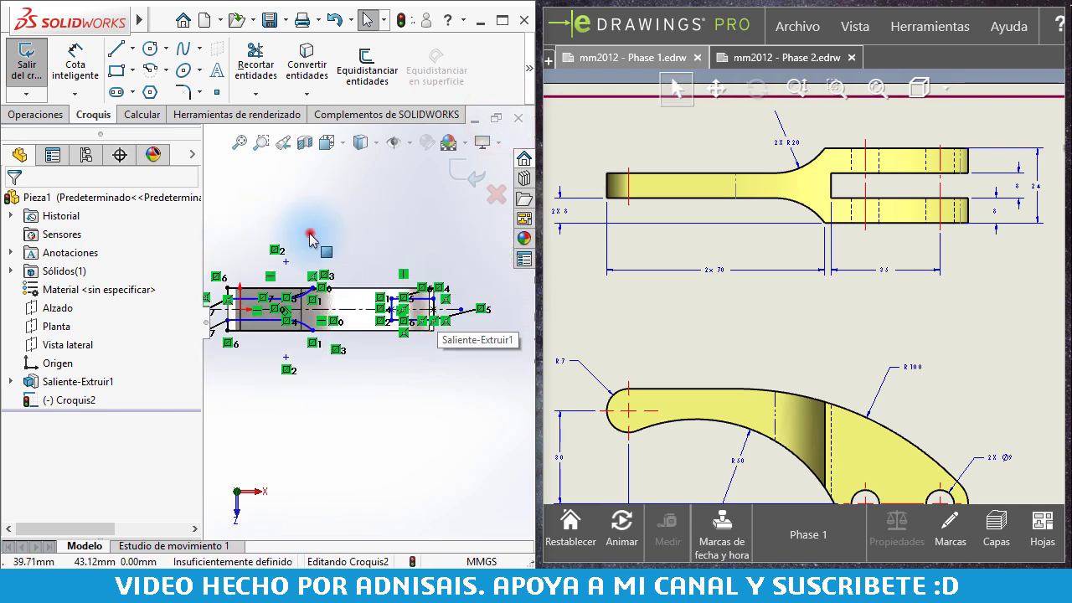
pyautogui.scroll(-2, 310, 238)
pyautogui.scroll(-2, 310, 239)
# Dimension the bottom line to 70 mm.
pyautogui.moveTo(314, 419); pyautogui.dragTo(308, 353, button='right')
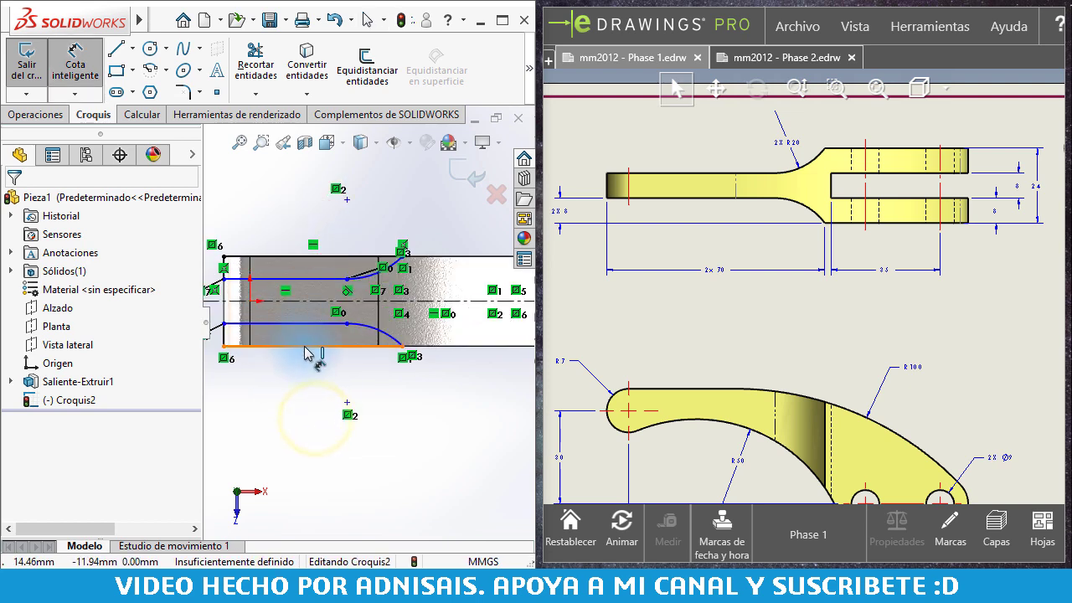
pyautogui.click(305, 352)
pyautogui.click(308, 371)
pyautogui.write('70')
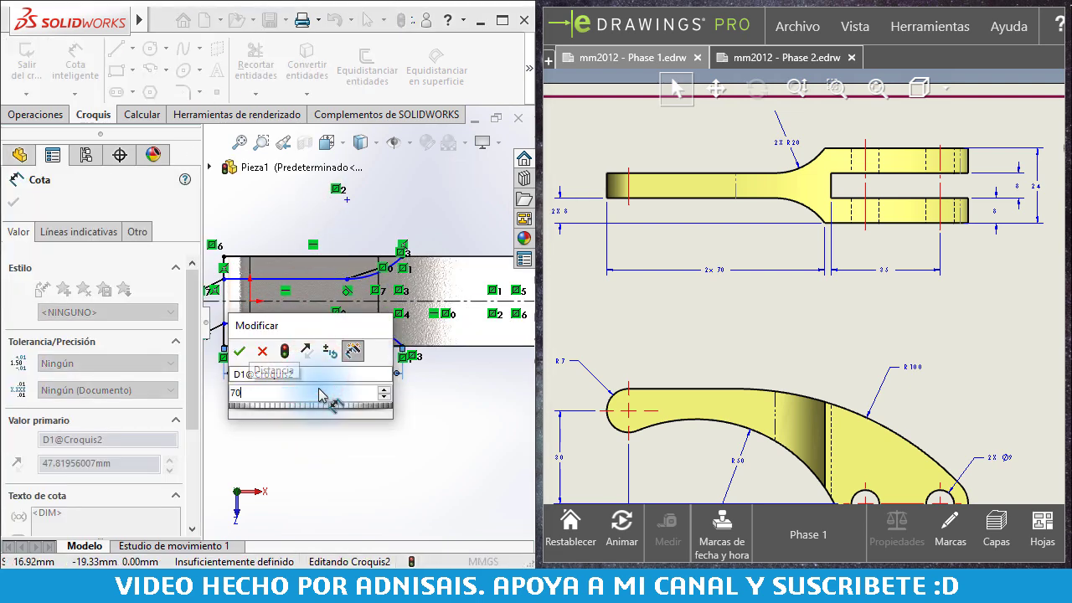
pyautogui.press('Return')
pyautogui.scroll(-5, 724, 278)
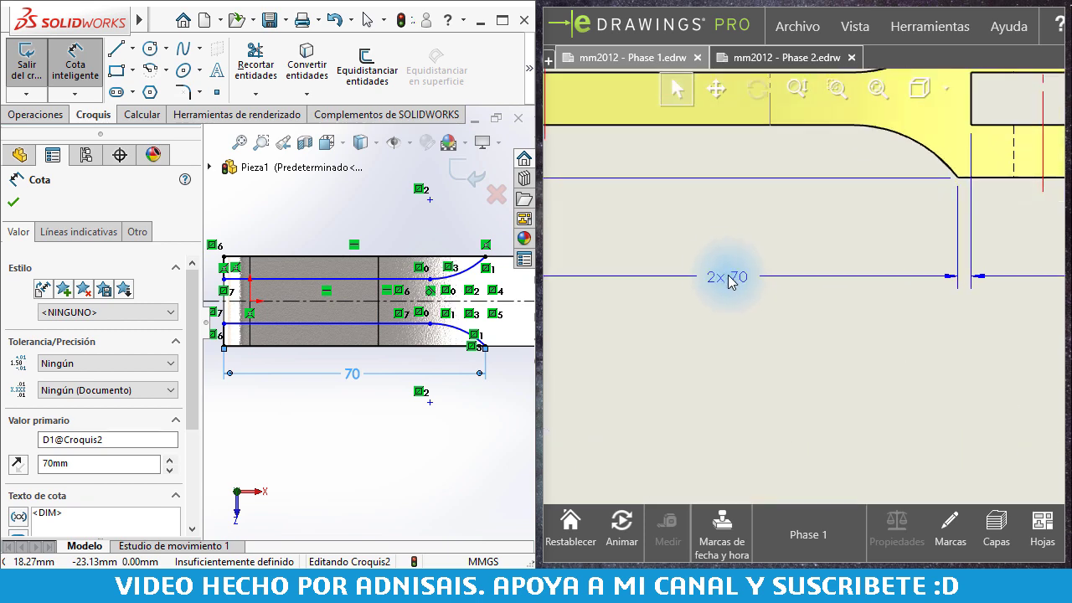
pyautogui.scroll(3, 745, 285)
pyautogui.scroll(2, 821, 271)
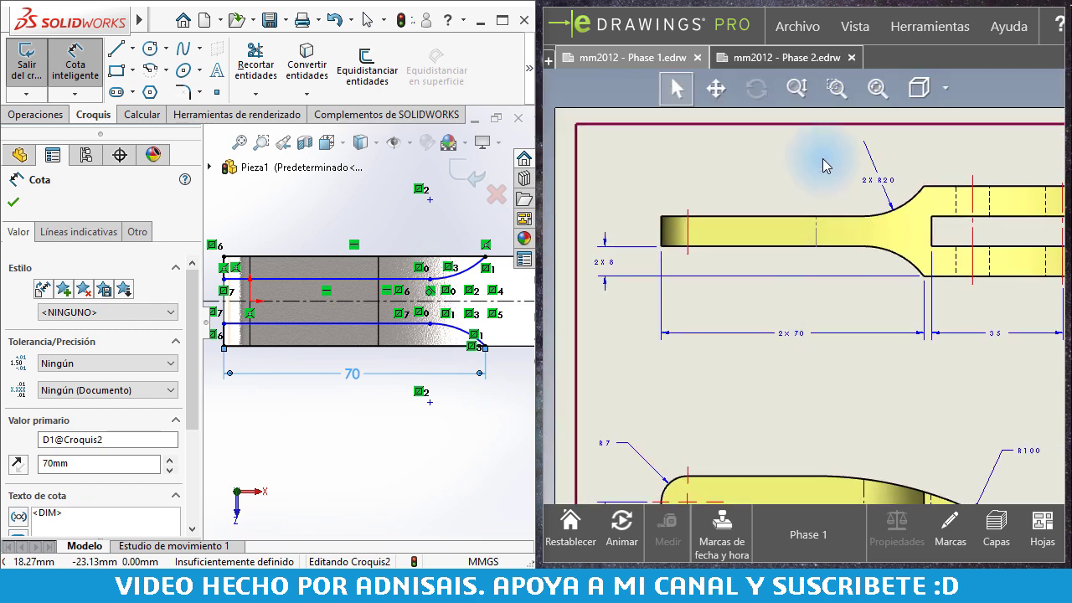
pyautogui.scroll(-2, 258, 360)
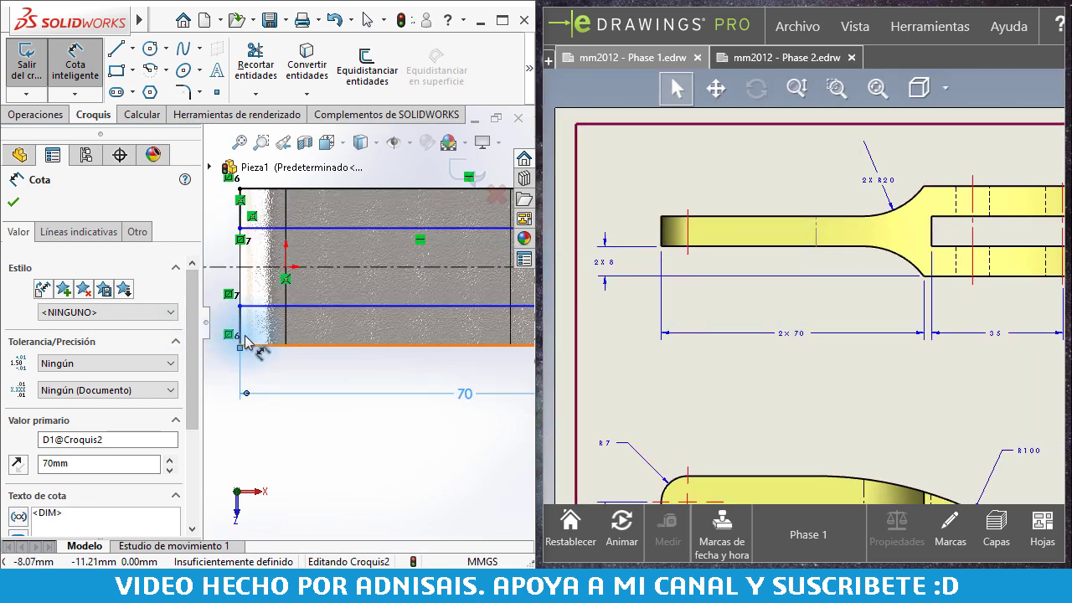
pyautogui.scroll(-2, 251, 331)
# Dimension the short left edge and set the lower arc radius to R20.
pyautogui.click(249, 318)
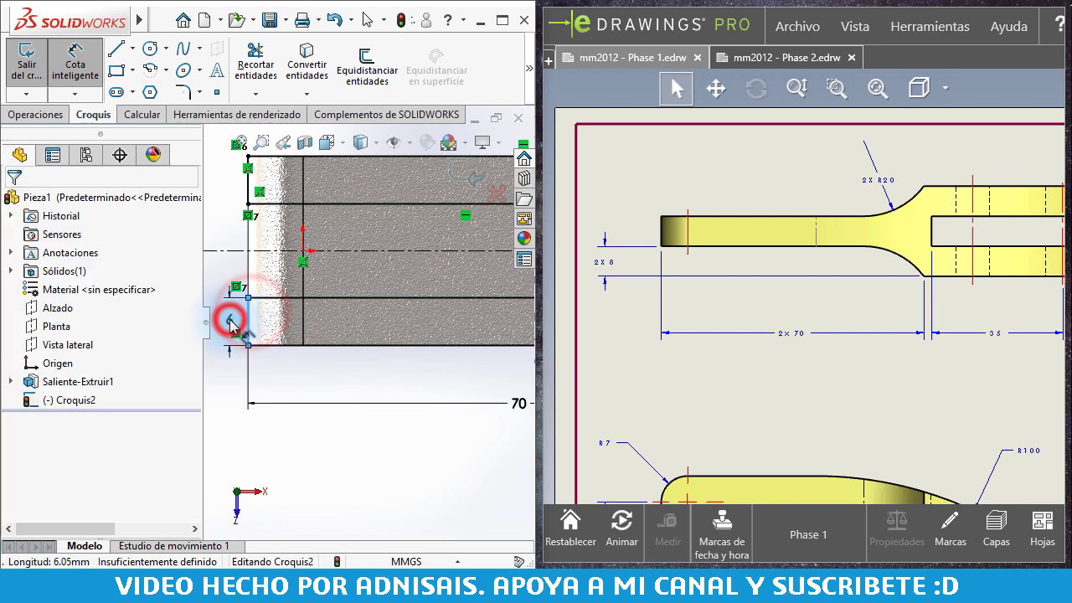
pyautogui.click(230, 324)
pyautogui.press('Return')
pyautogui.scroll(3, 419, 311)
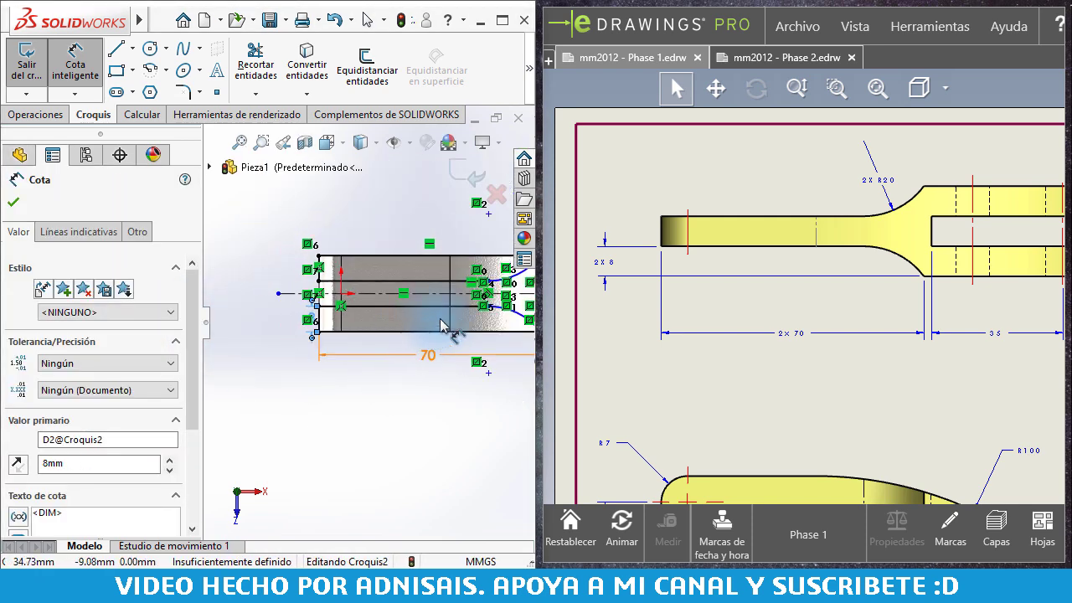
pyautogui.scroll(-5, 504, 323)
pyautogui.scroll(-2, 504, 323)
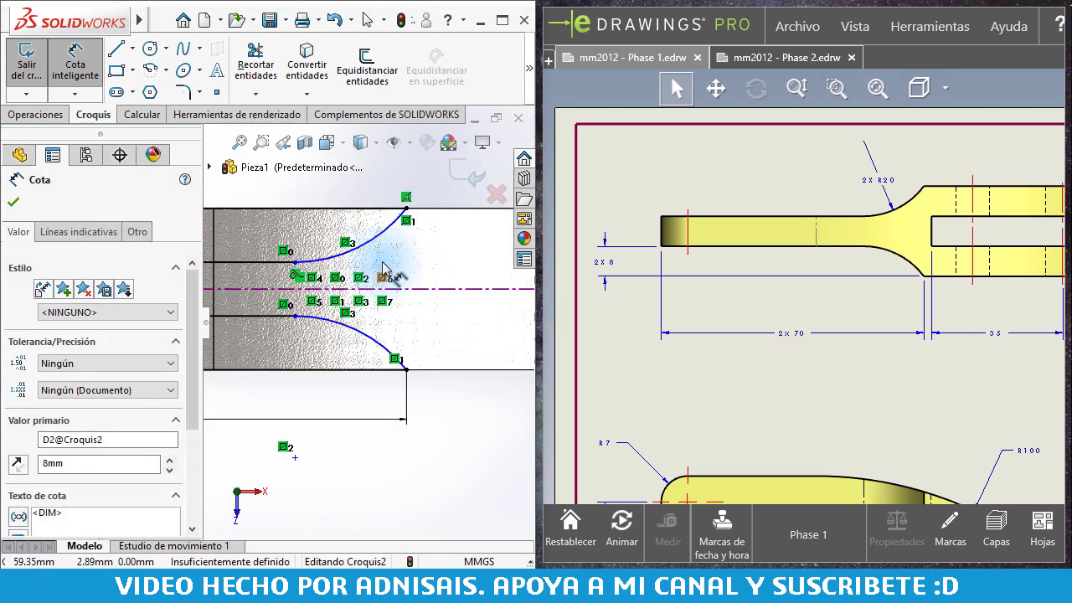
pyautogui.click(369, 341)
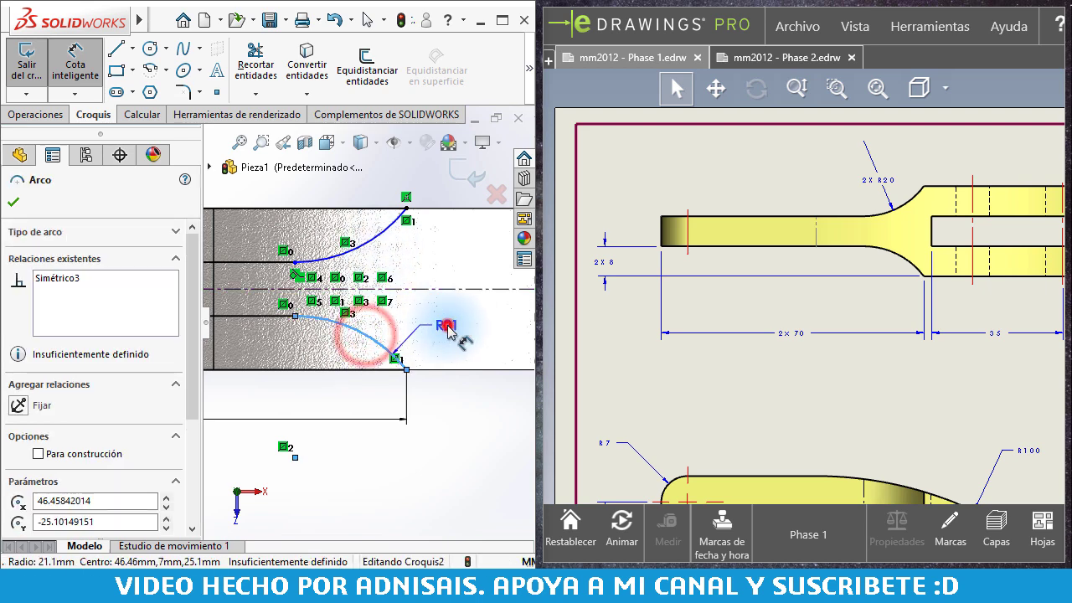
pyautogui.click(443, 327)
pyautogui.write('20')
pyautogui.press('Return')
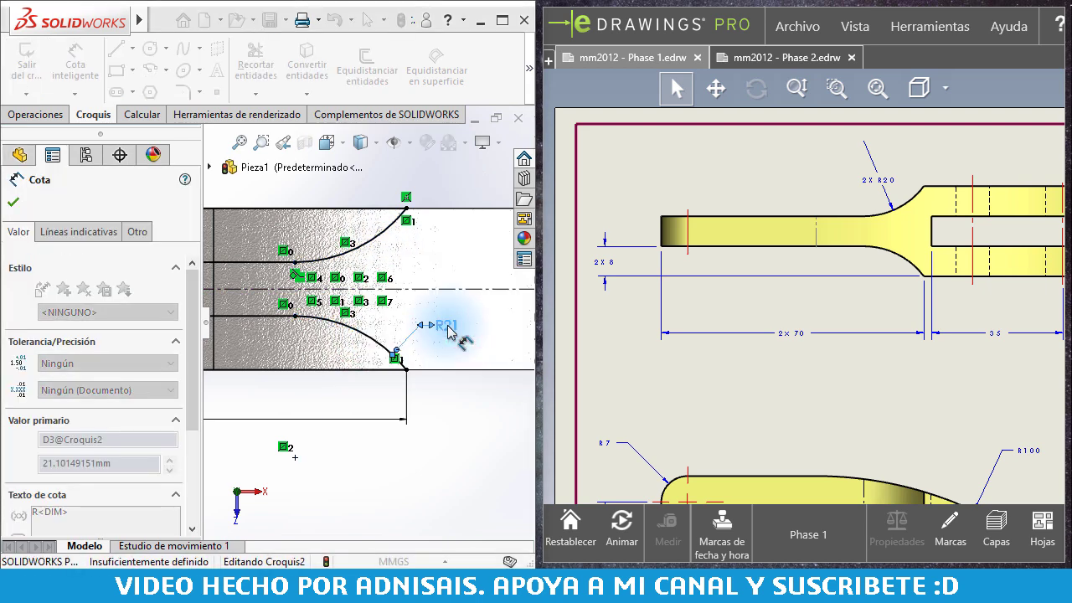
# Dimension the right vertical line to set the slot width to 8 mm.
pyautogui.scroll(2, 471, 306)
pyautogui.scroll(1, 471, 306)
pyautogui.scroll(-2, 475, 320)
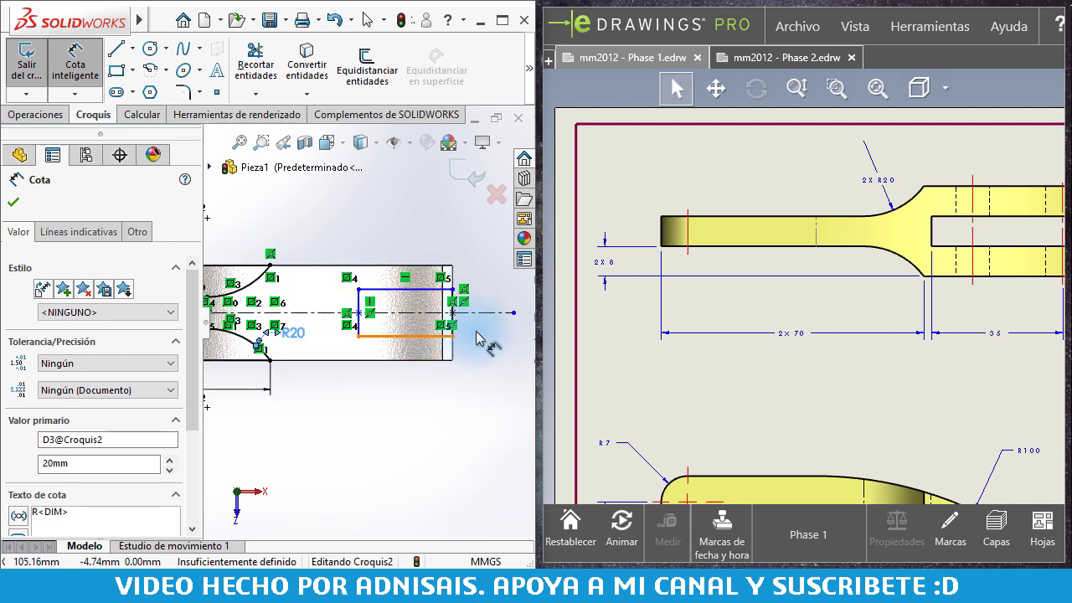
pyautogui.scroll(-2, 801, 335)
pyautogui.scroll(-1, 768, 336)
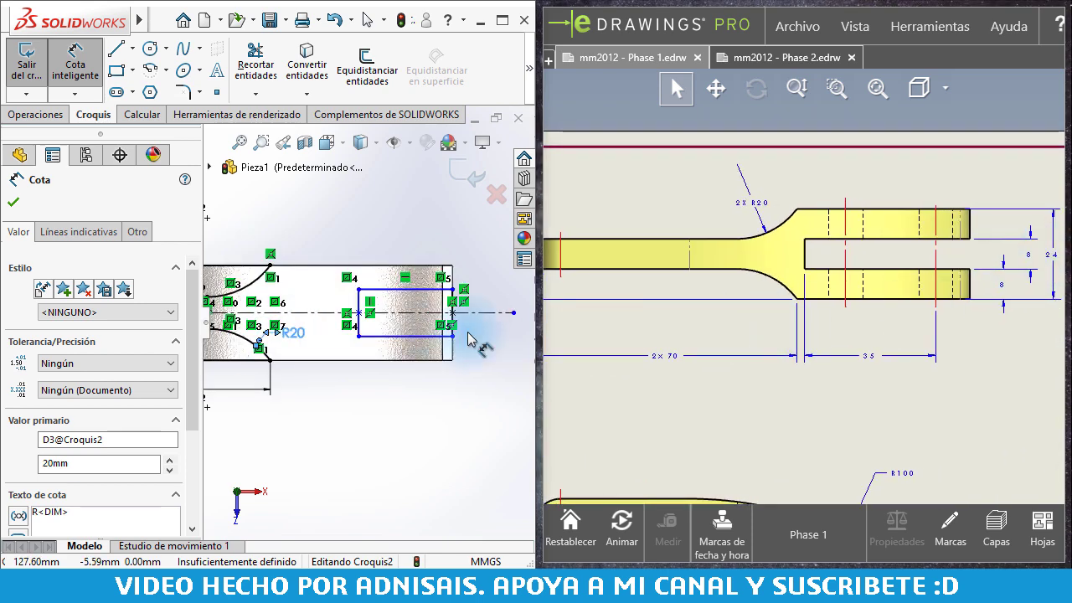
pyautogui.scroll(-2, 452, 315)
pyautogui.click(451, 298)
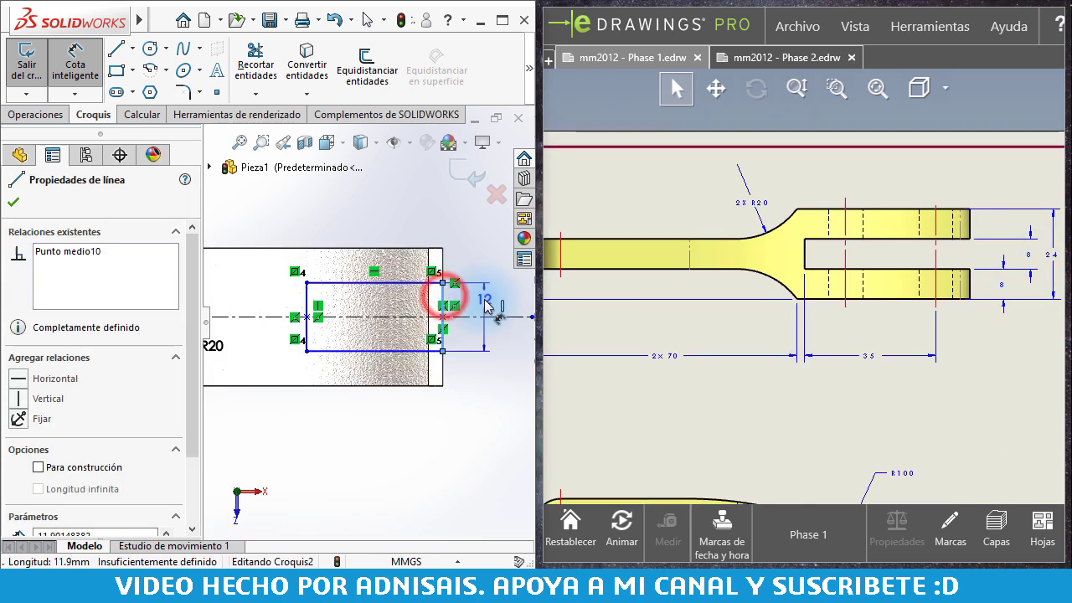
pyautogui.click(482, 302)
pyautogui.write('8mm')
pyautogui.press('Return')
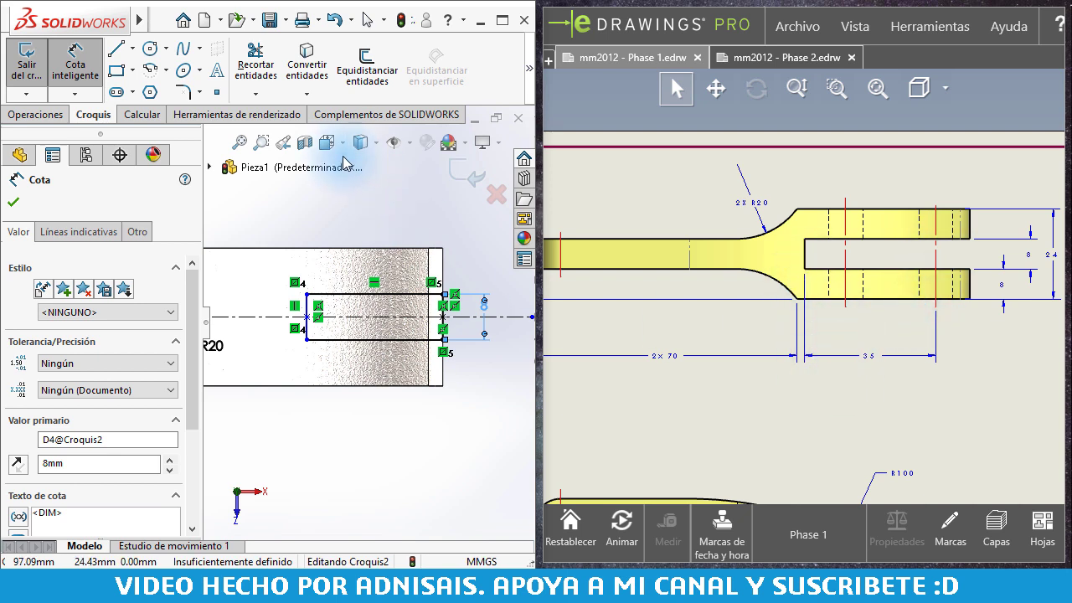
# Show the dashed axis lines in the sketch.
pyautogui.click(411, 142)
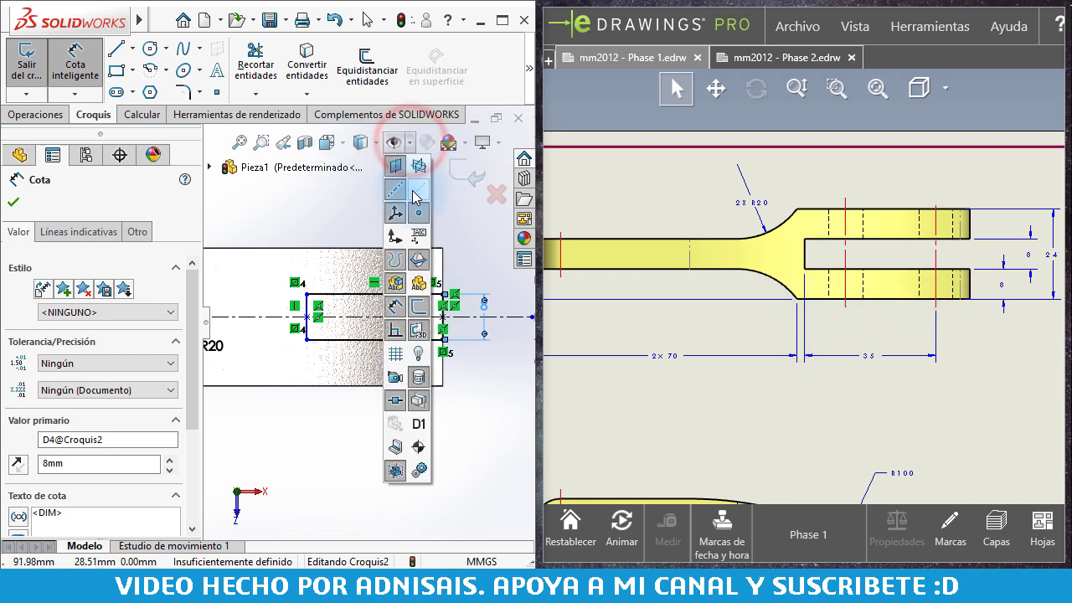
pyautogui.click(416, 194)
pyautogui.click(360, 205)
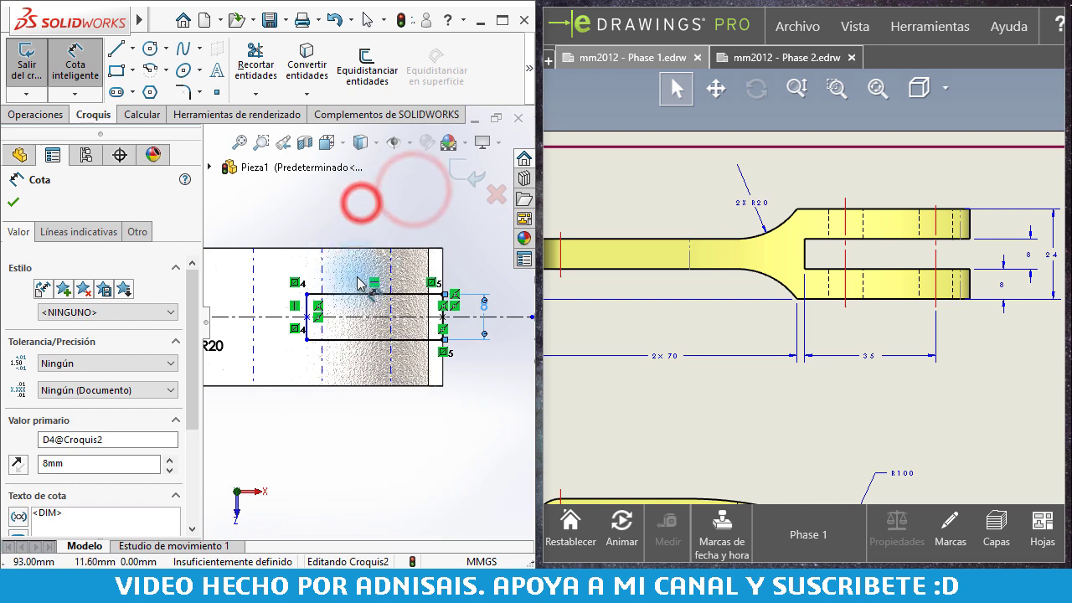
pyautogui.scroll(1, 373, 289)
# Dimension the slot length from the vertical centreline to 35 mm.
pyautogui.click(385, 276)
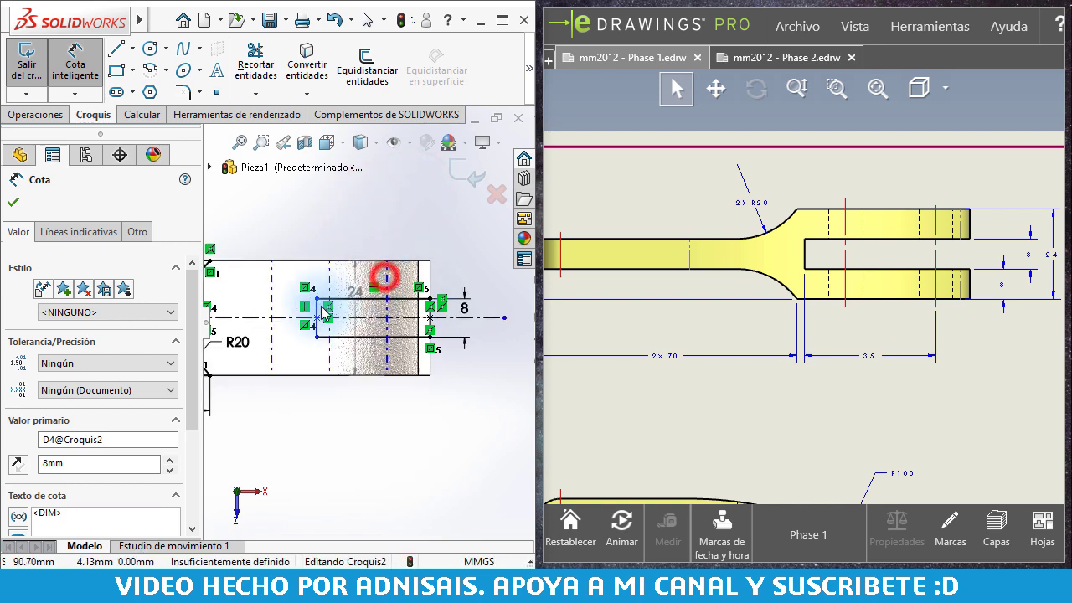
pyautogui.click(317, 314)
pyautogui.click(345, 238)
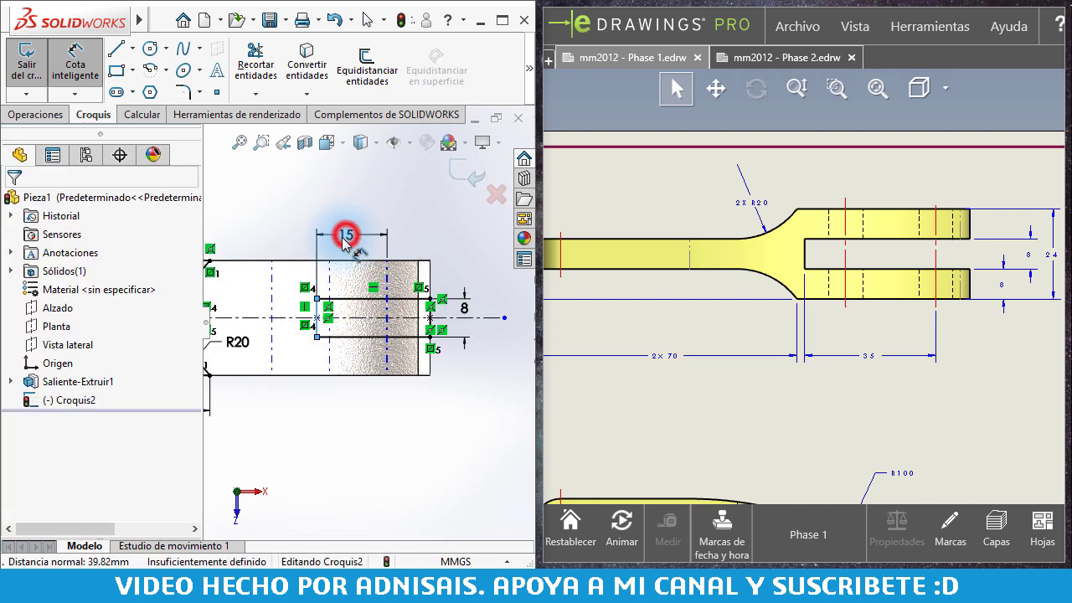
pyautogui.write('35')
pyautogui.press('Return')
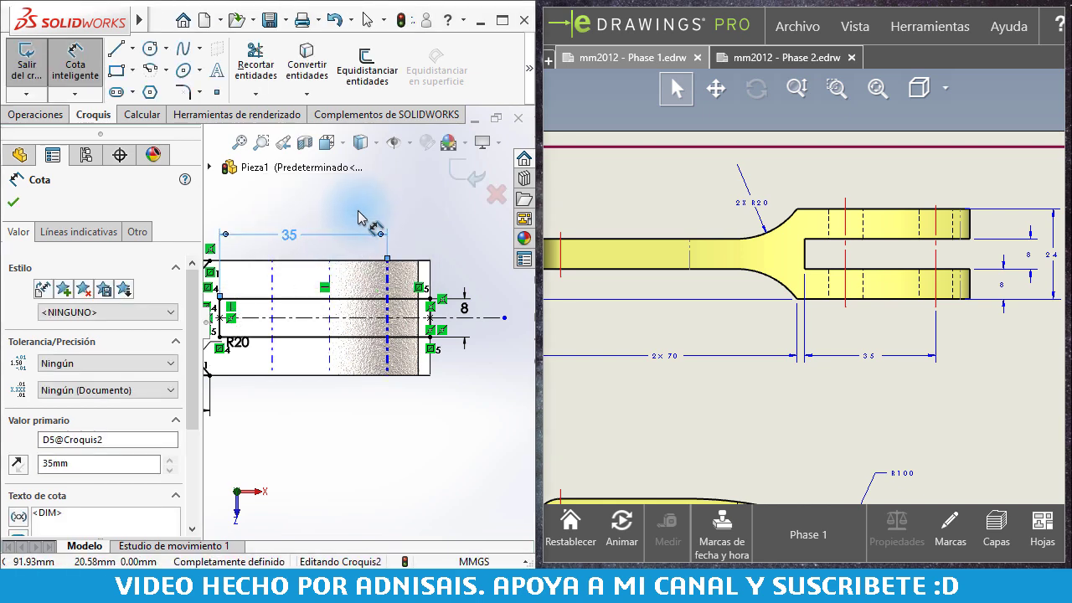
pyautogui.press('Escape')
pyautogui.scroll(3, 365, 183)
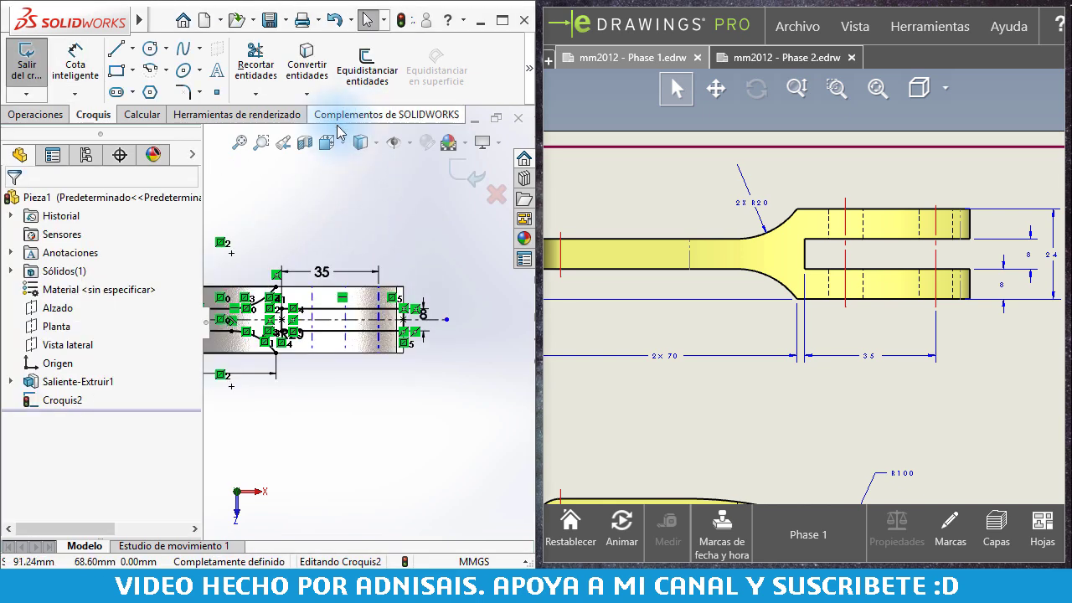
pyautogui.click(408, 146)
pyautogui.click(283, 200)
pyautogui.scroll(1, 281, 199)
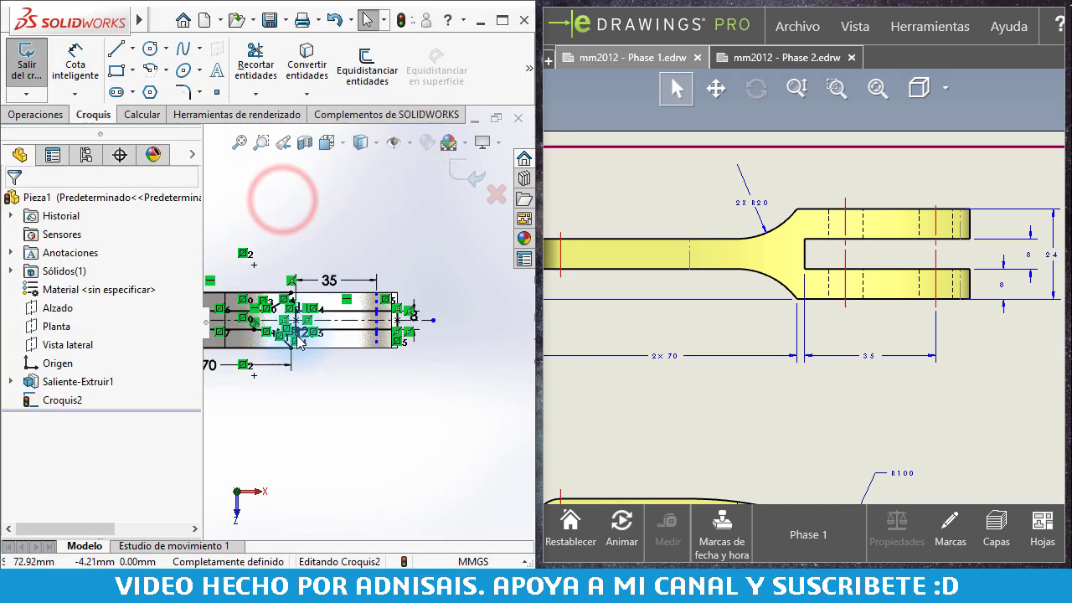
# Cut the Croquis2 slot Through All to fork the lever, then view it isometrically.
pyautogui.click(29, 120)
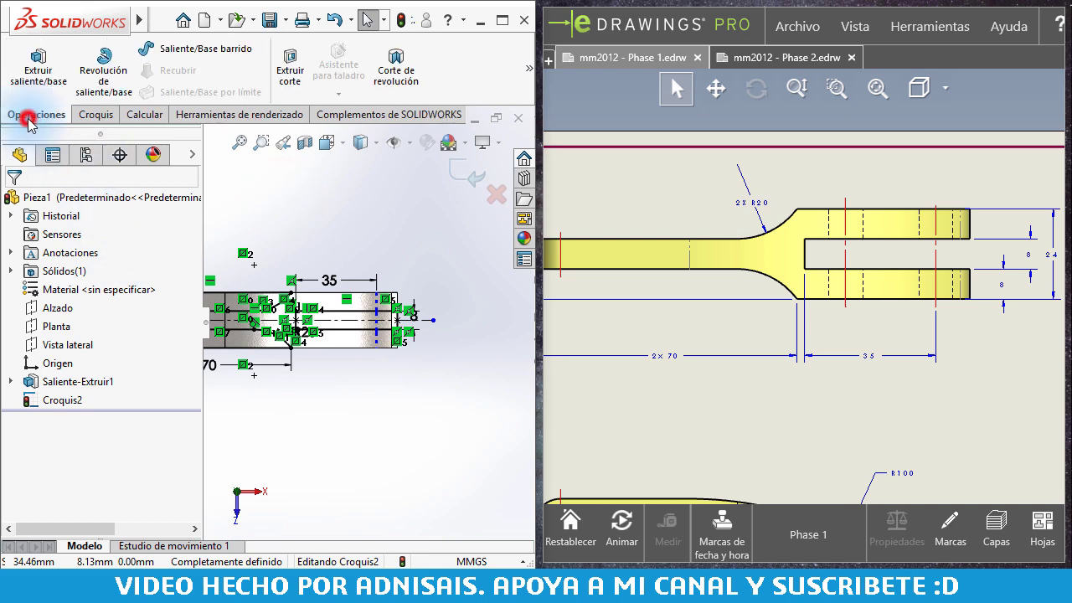
pyautogui.click(290, 60)
pyautogui.click(72, 303)
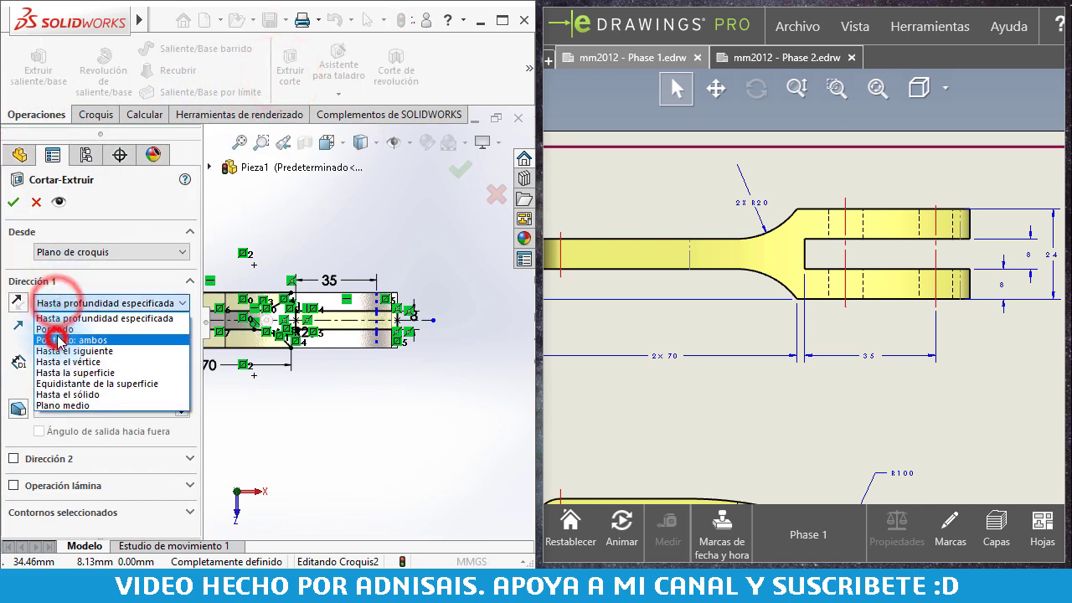
pyautogui.click(53, 316)
pyautogui.click(14, 202)
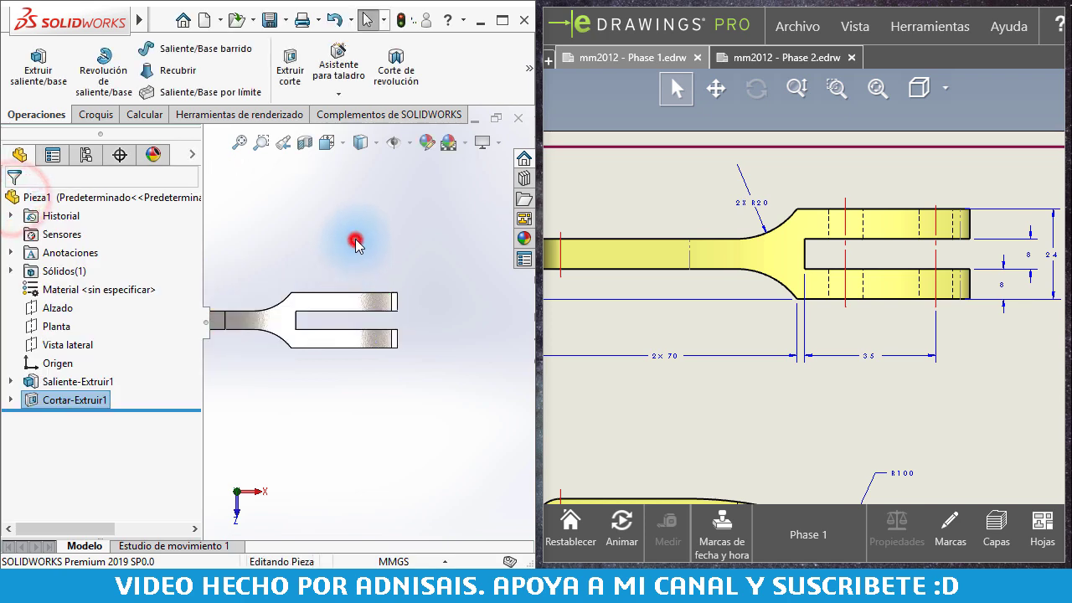
pyautogui.hotkey('ctrl', '7')
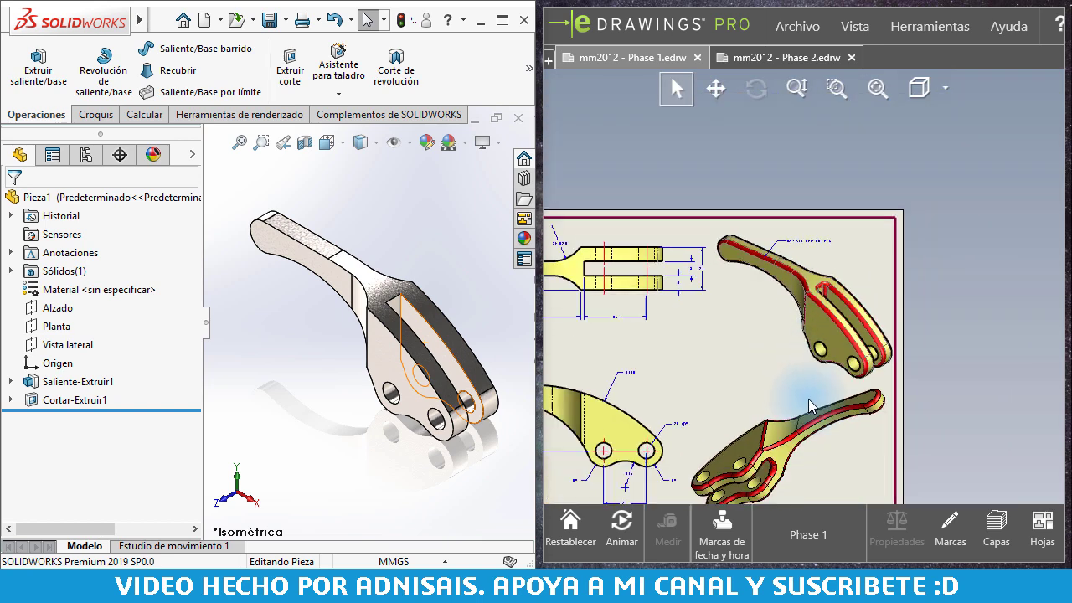
pyautogui.click(362, 244)
pyautogui.click(529, 67)
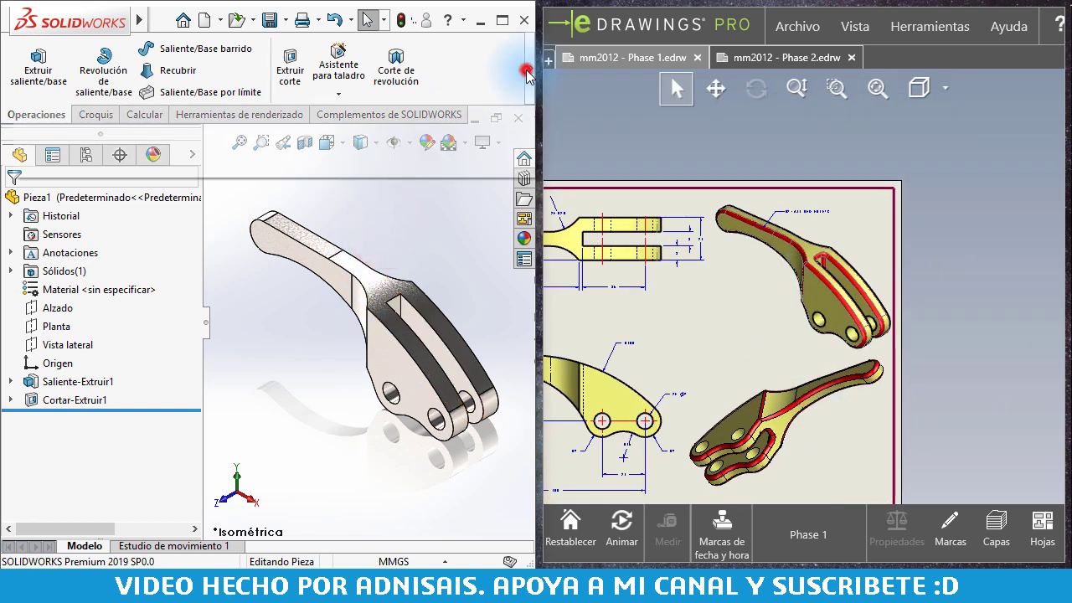
# Start a fillet and set its radius to 2 mm.
pyautogui.click(170, 132)
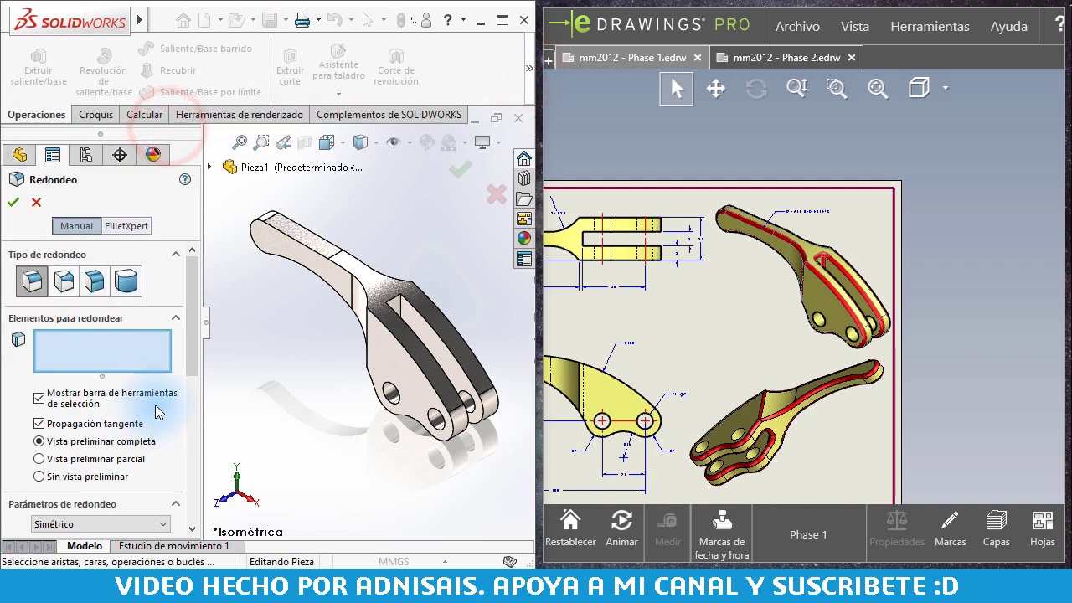
pyautogui.moveTo(201, 340); pyautogui.dragTo(189, 352)
pyautogui.scroll(-3, 184, 344)
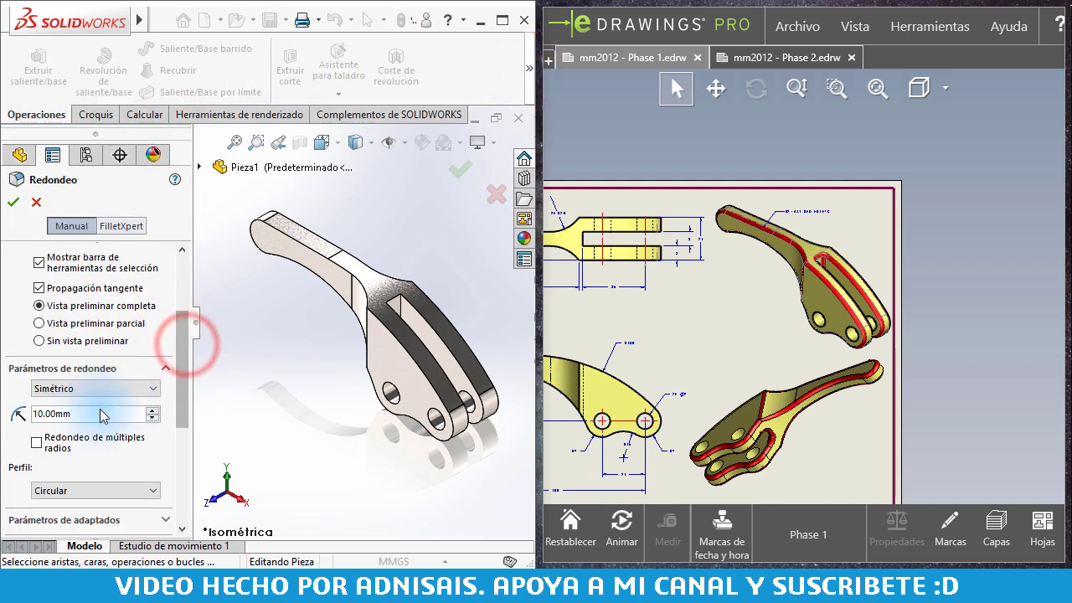
pyautogui.moveTo(109, 412); pyautogui.dragTo(76, 421)
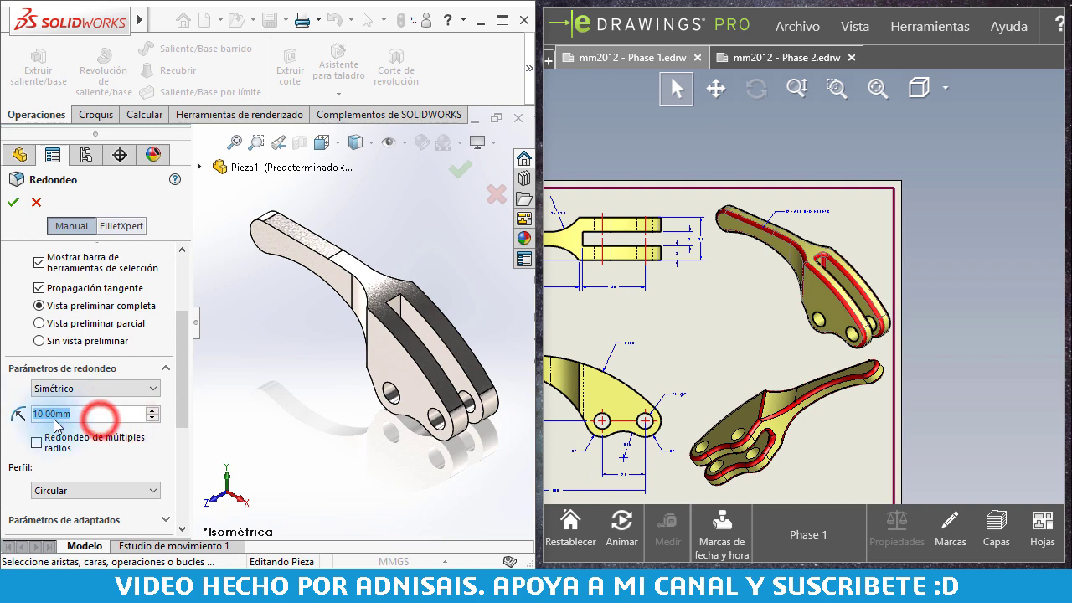
pyautogui.write('2')
pyautogui.click(186, 358)
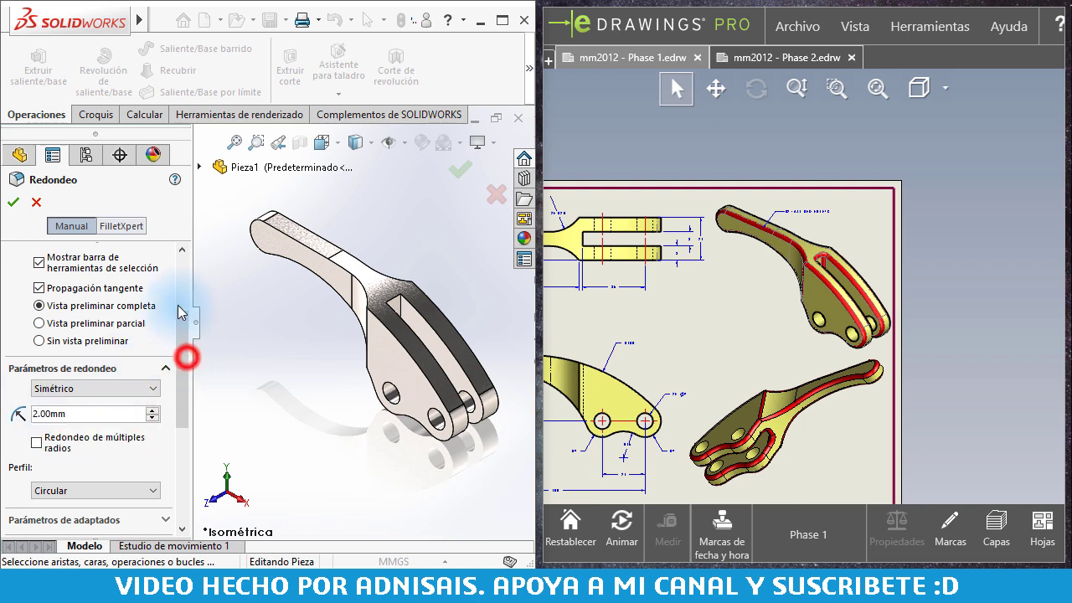
pyautogui.click(177, 305)
pyautogui.click(89, 346)
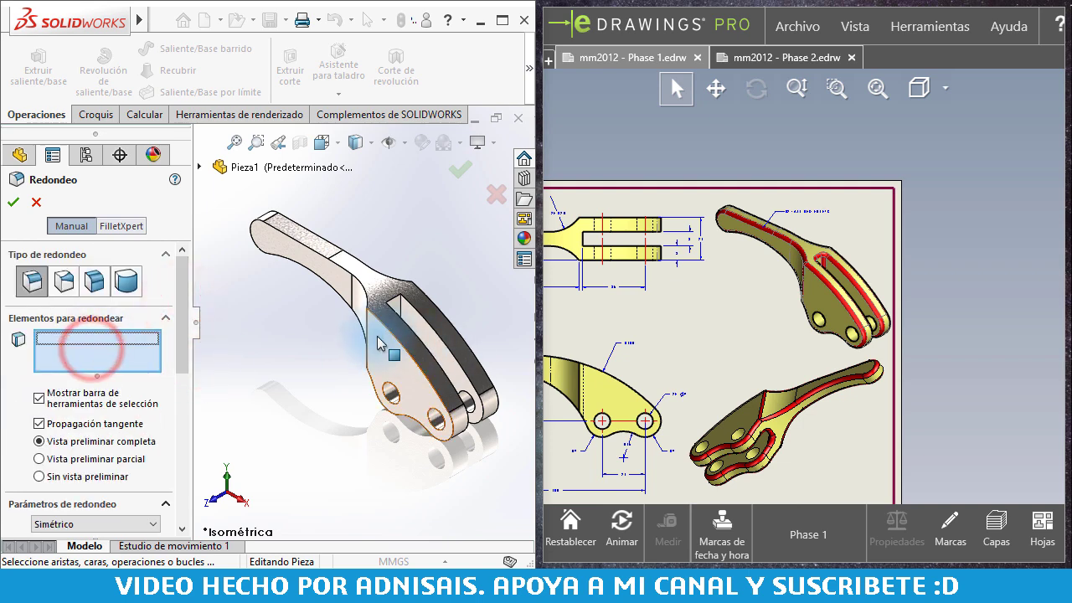
# Select the lever's face edge loops on both sides for the 2 mm fillet.
pyautogui.click(313, 252)
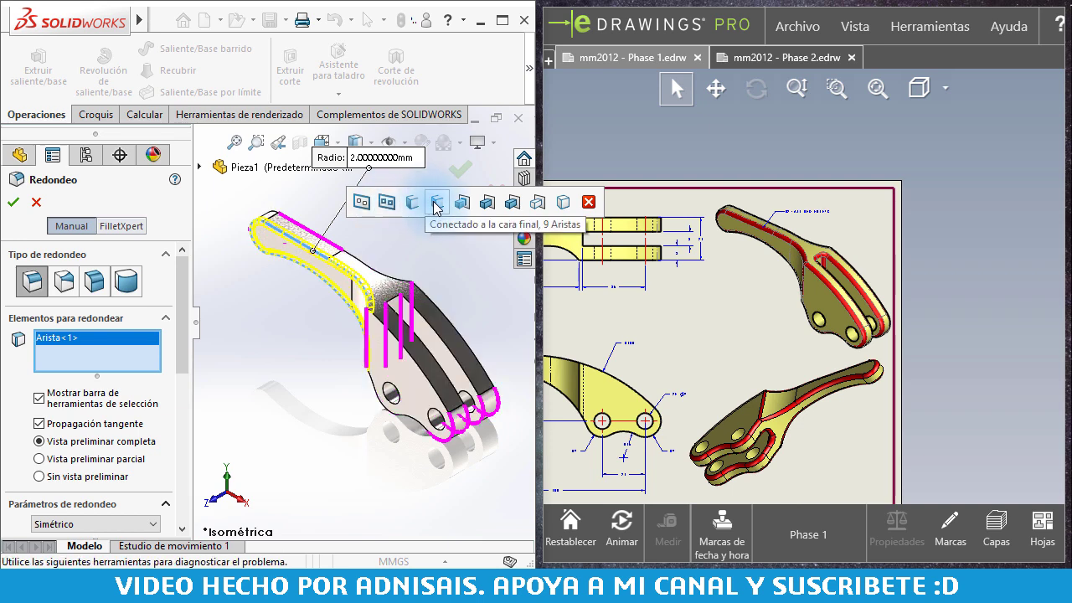
pyautogui.click(460, 203)
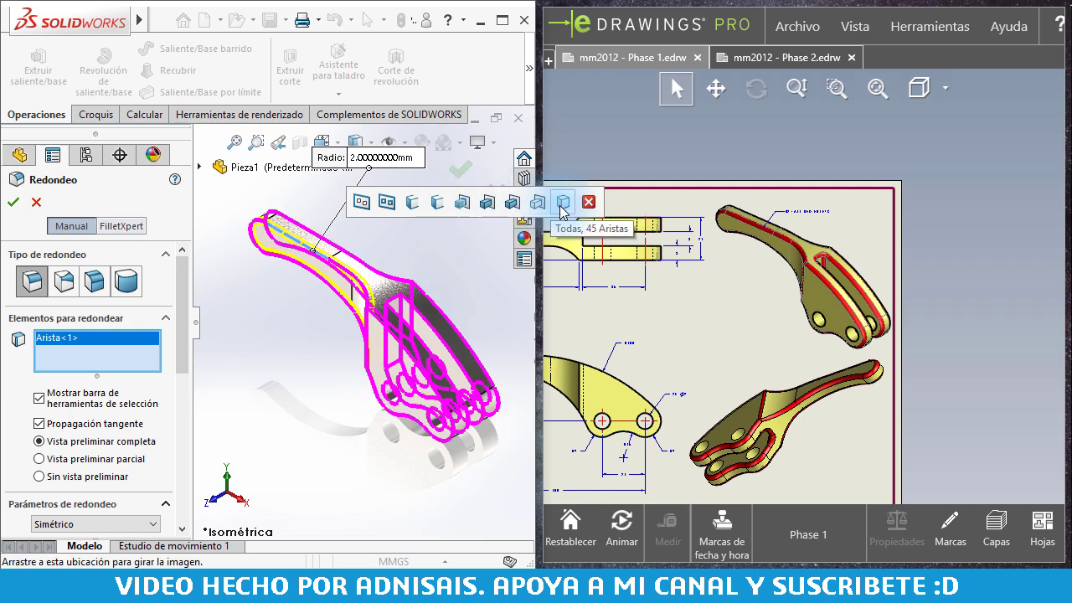
pyautogui.click(391, 205)
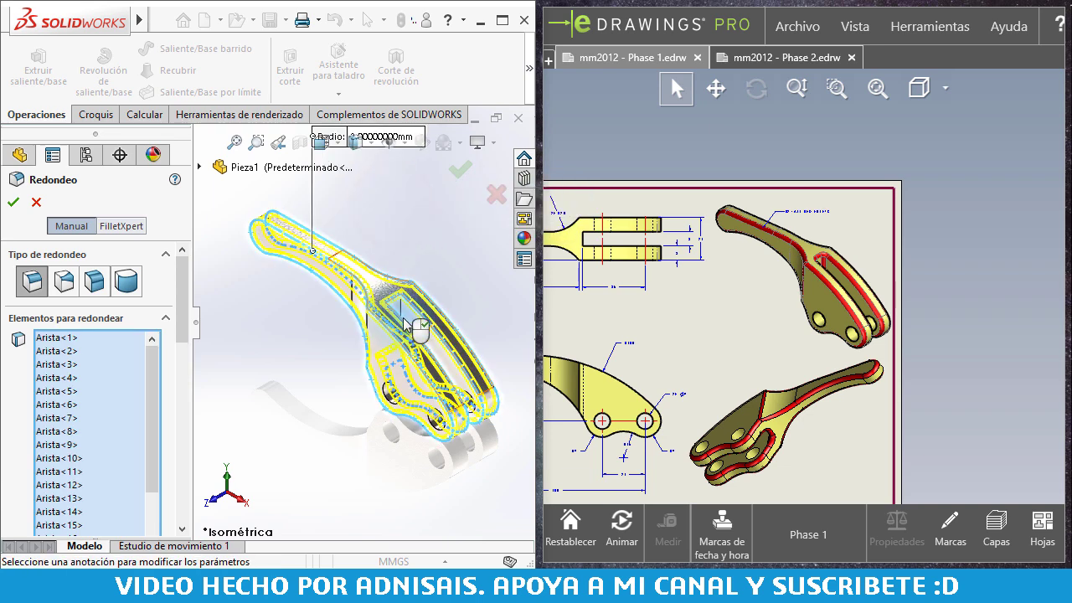
pyautogui.moveTo(328, 310)
pyautogui.mouseDown(button='middle')
pyautogui.moveTo(450, 300)
pyautogui.moveTo(415, 296)
pyautogui.mouseUp(button='middle')
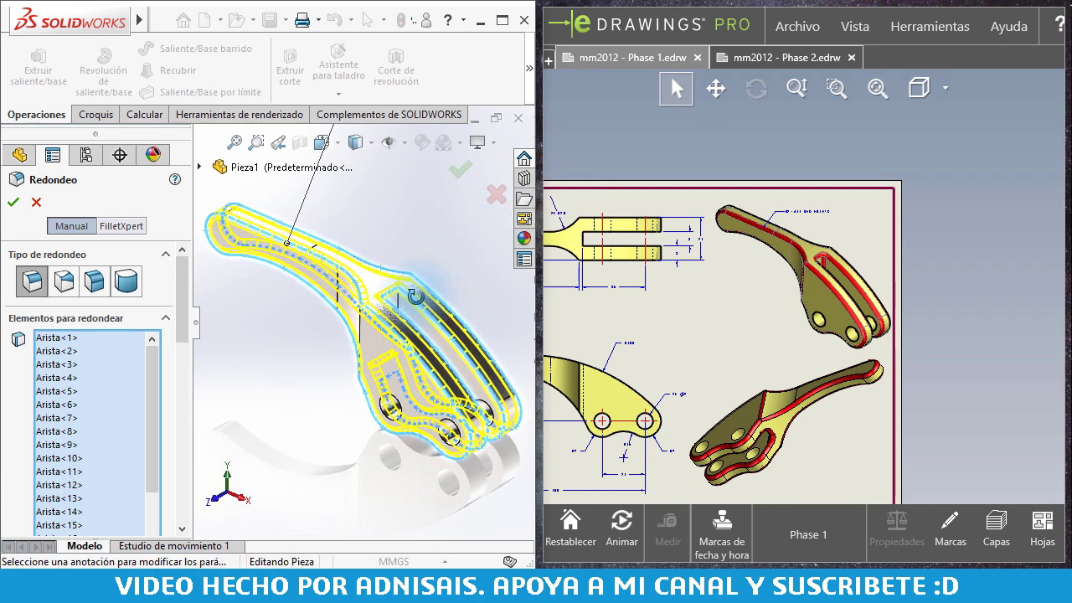
pyautogui.click(358, 335)
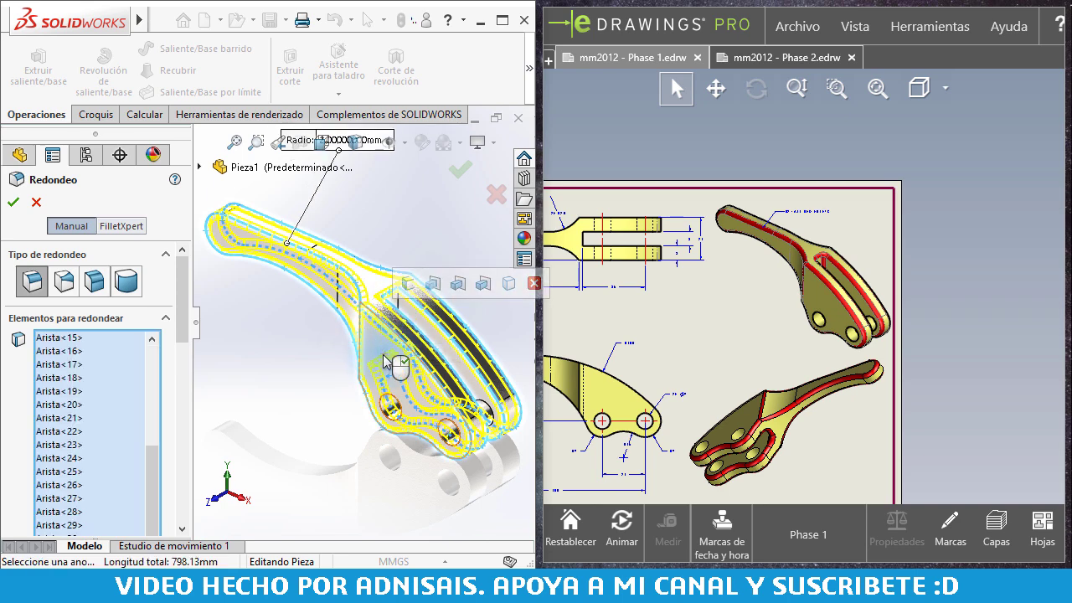
pyautogui.click(375, 354)
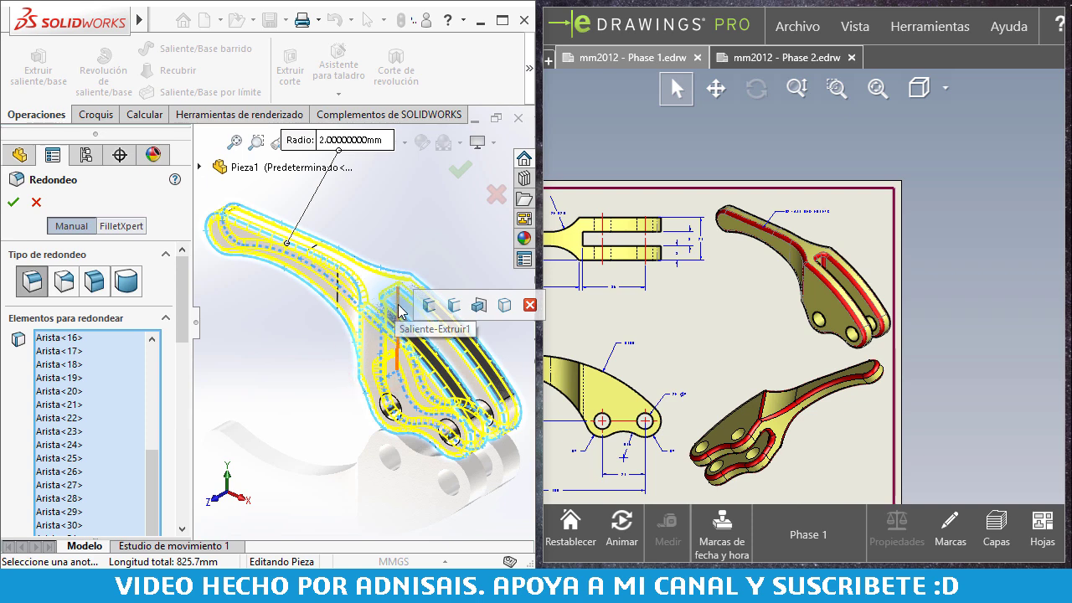
pyautogui.click(406, 303)
pyautogui.click(410, 283)
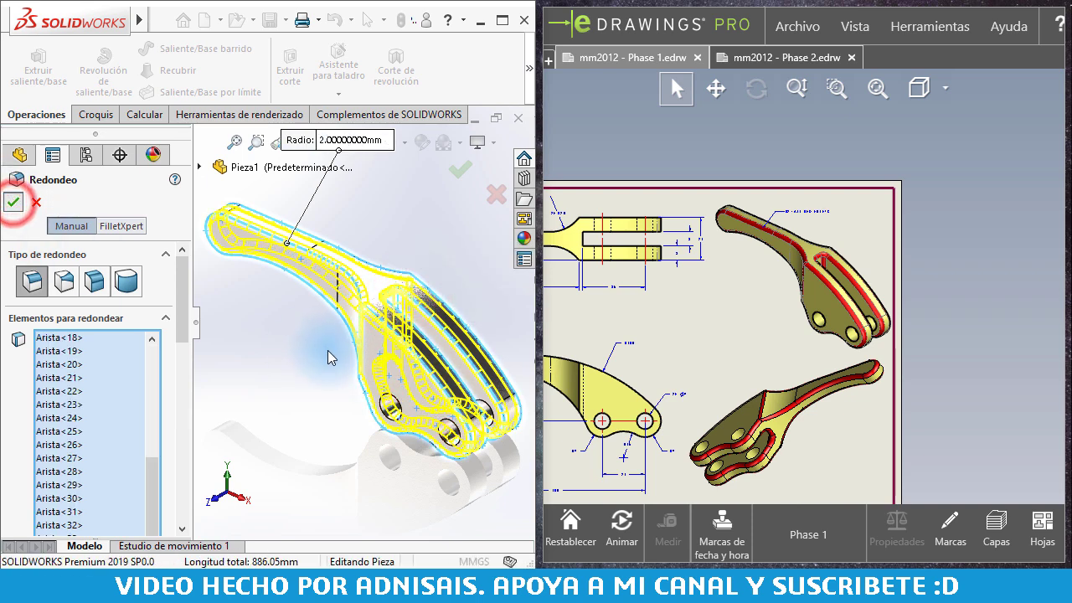
pyautogui.moveTo(326, 350)
pyautogui.mouseDown(button='middle')
pyautogui.moveTo(352, 331)
pyautogui.moveTo(356, 301)
pyautogui.moveTo(259, 304)
pyautogui.moveTo(223, 279)
pyautogui.moveTo(287, 273)
pyautogui.moveTo(318, 298)
pyautogui.mouseUp(button='middle')
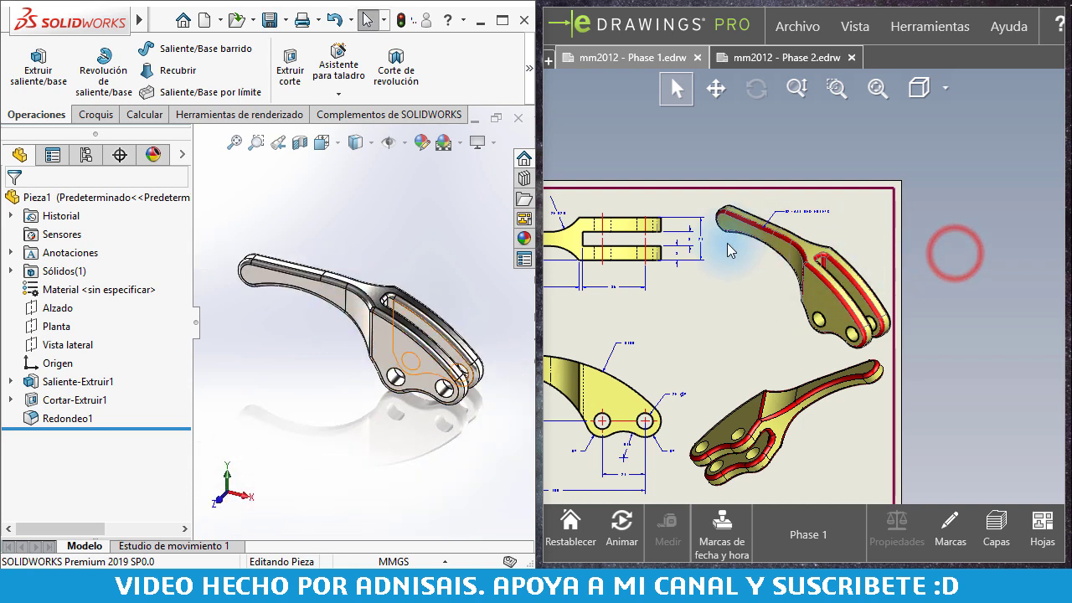
# Switch to mm2012 - Phase 2.edrw and frame its 3D views, 500N load and fixed-faces notes.
pyautogui.click(882, 89)
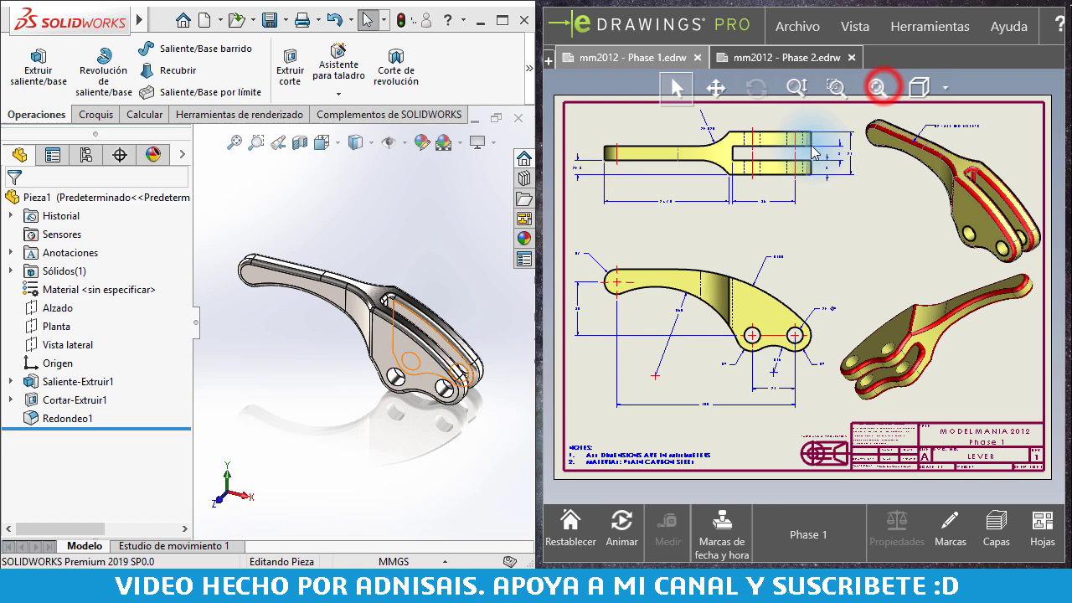
pyautogui.click(783, 57)
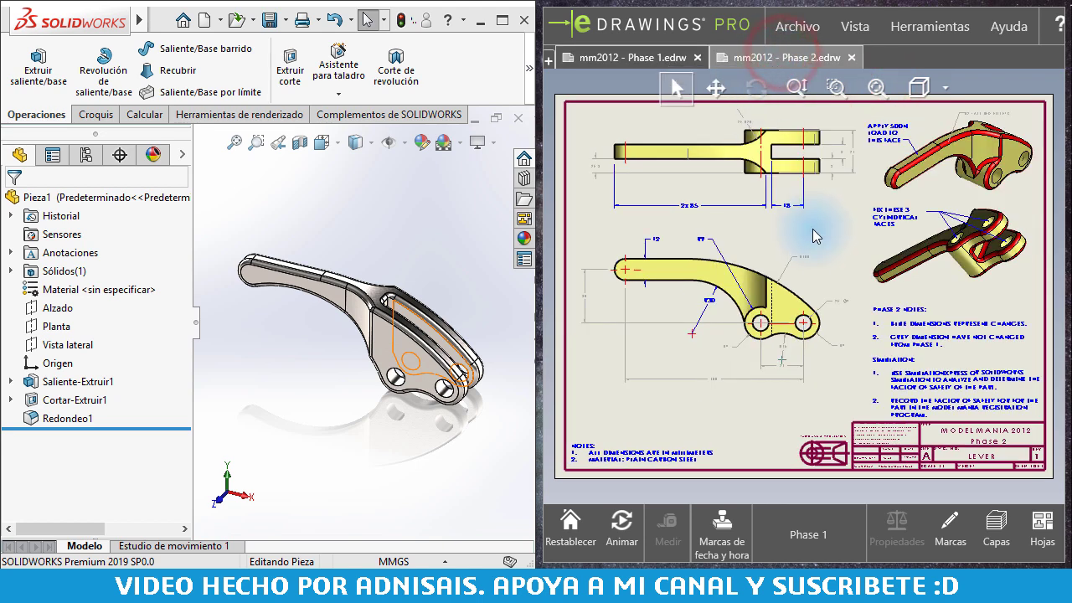
pyautogui.scroll(-2, 708, 238)
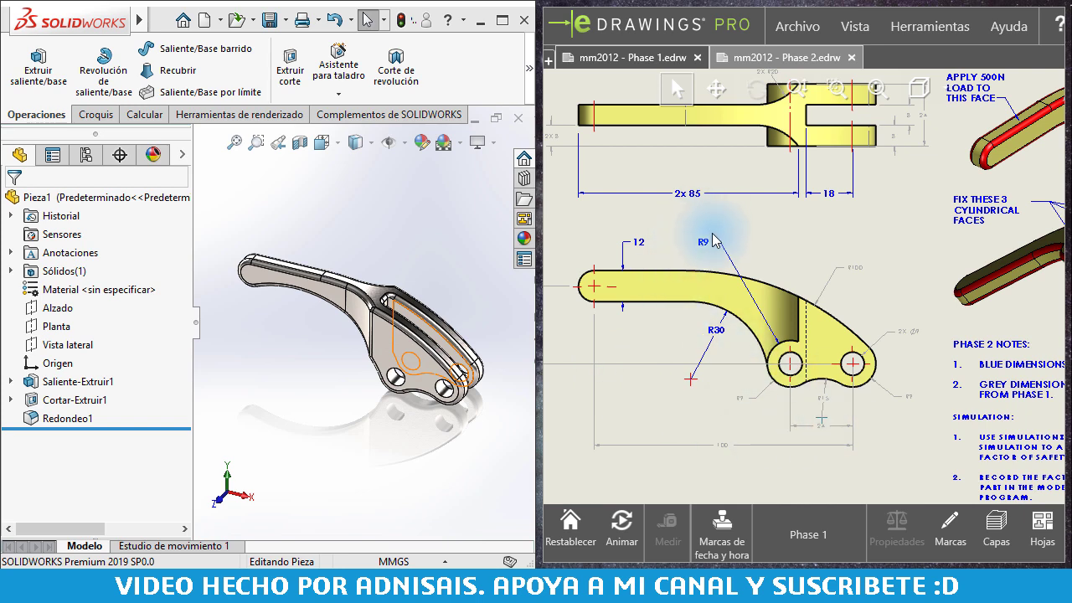
pyautogui.moveTo(711, 240); pyautogui.dragTo(724, 249, button='middle')
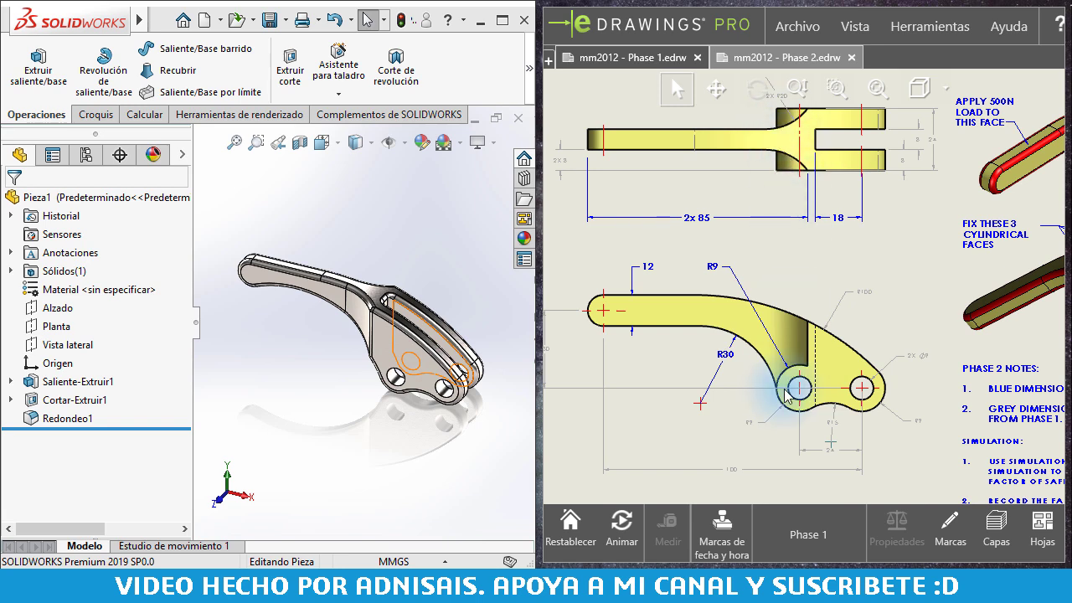
pyautogui.moveTo(850, 358); pyautogui.dragTo(708, 340, button='middle')
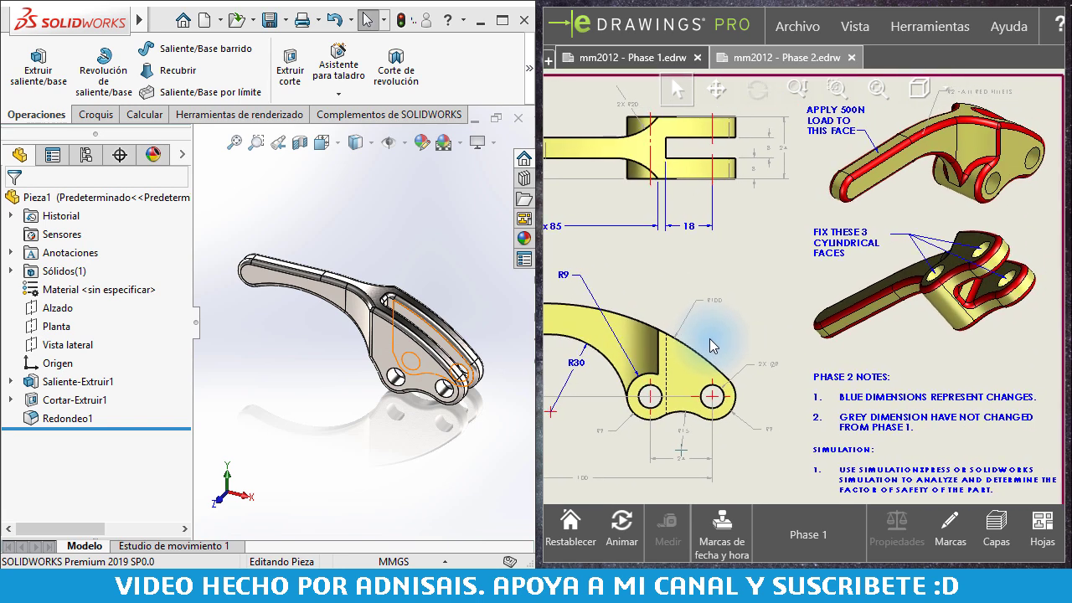
pyautogui.moveTo(761, 290); pyautogui.dragTo(752, 293, button='middle')
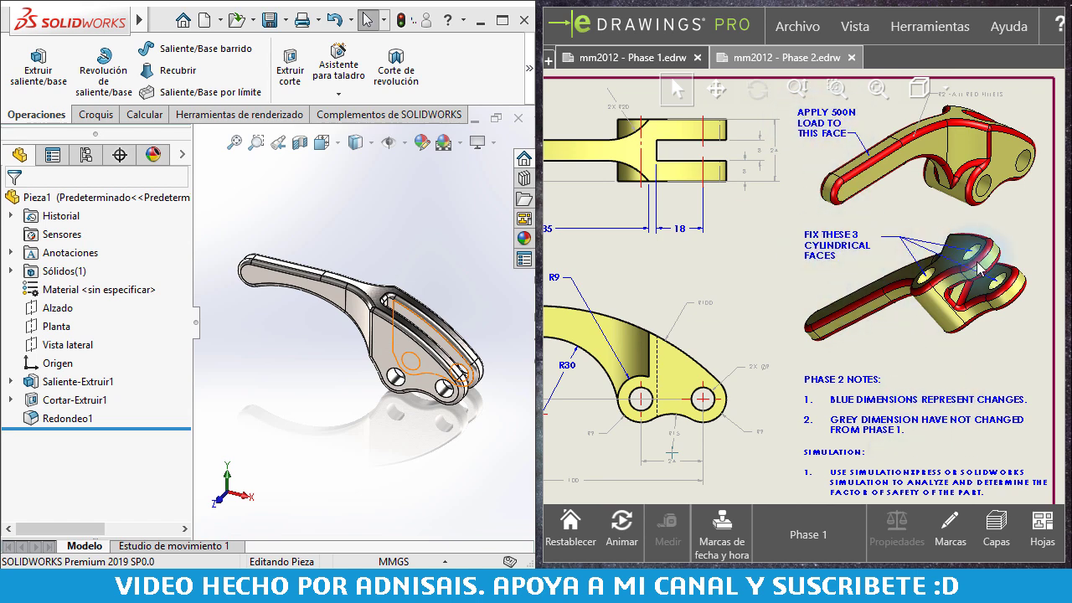
# Expand Cortar-Extruir1 and display the Croquis2 slot dimensions from the top view.
pyautogui.click(306, 196)
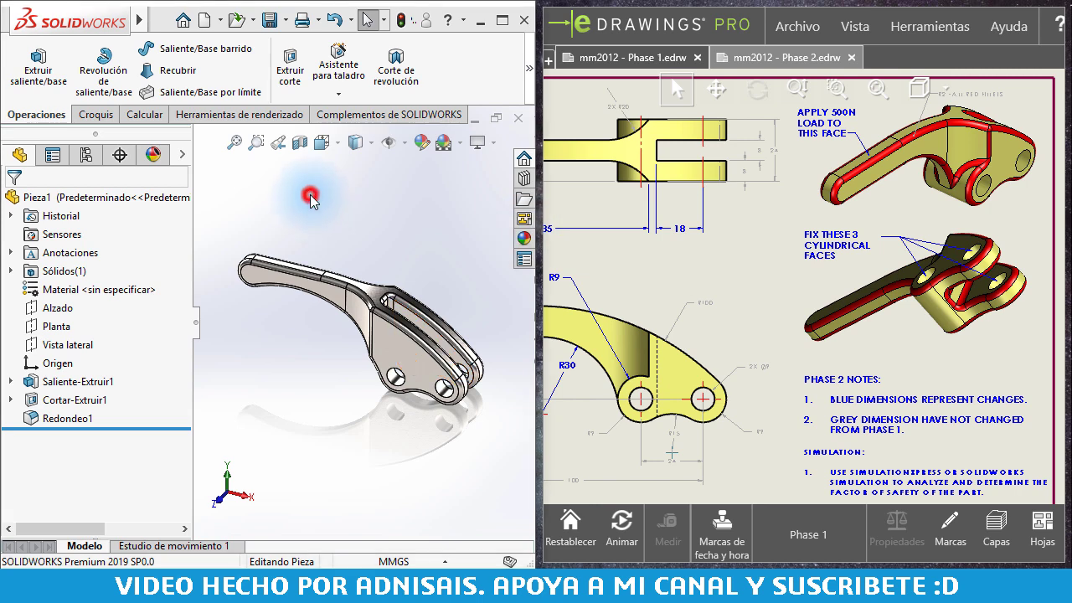
pyautogui.moveTo(547, 302); pyautogui.dragTo(681, 312, button='middle')
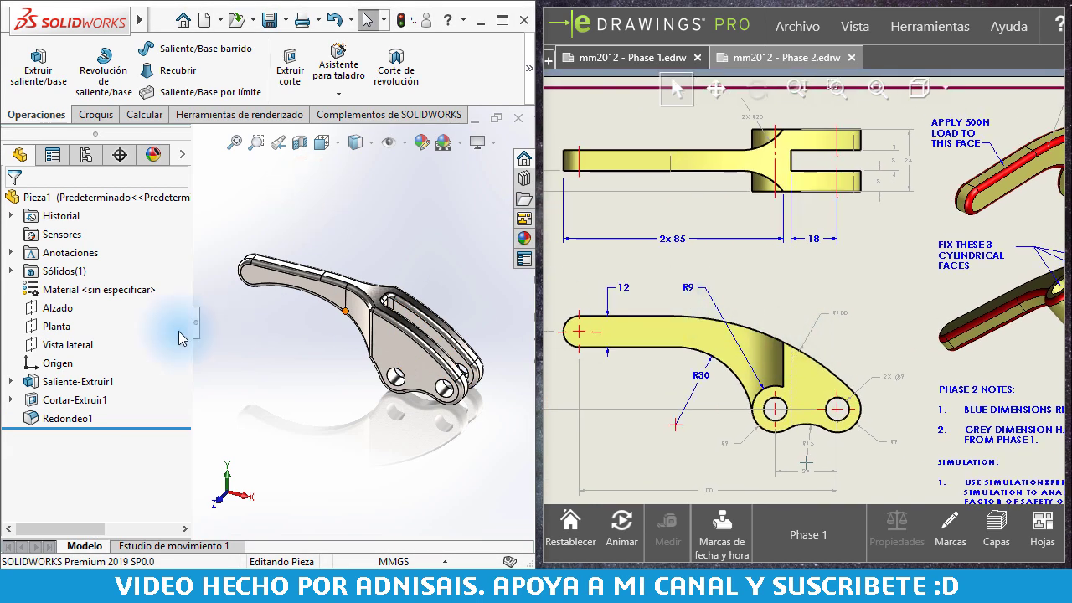
pyautogui.click(78, 400)
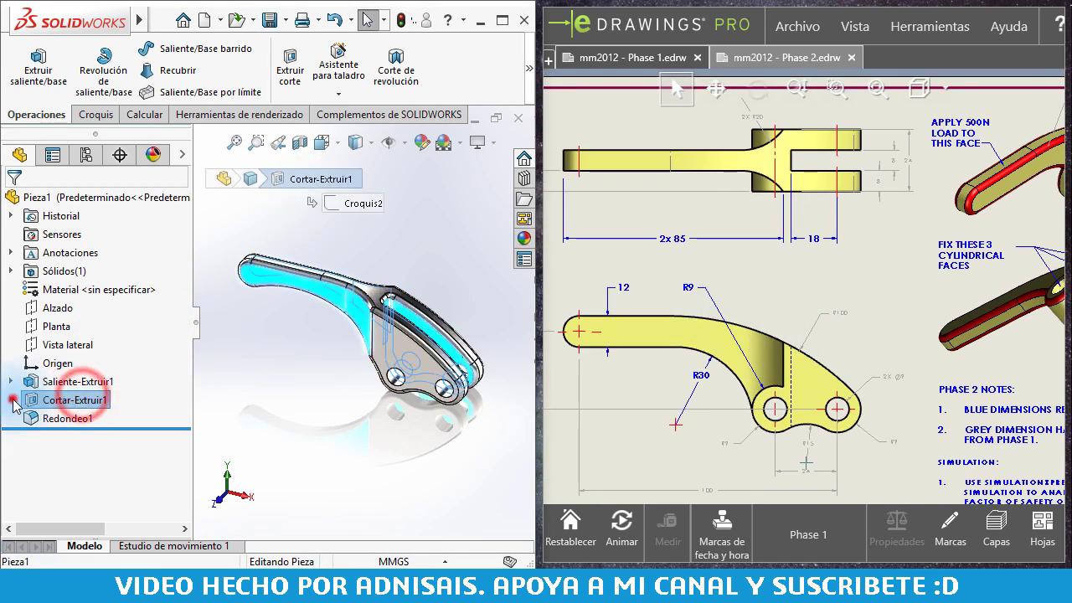
pyautogui.click(10, 400)
pyautogui.hotkey('ctrl', '5')
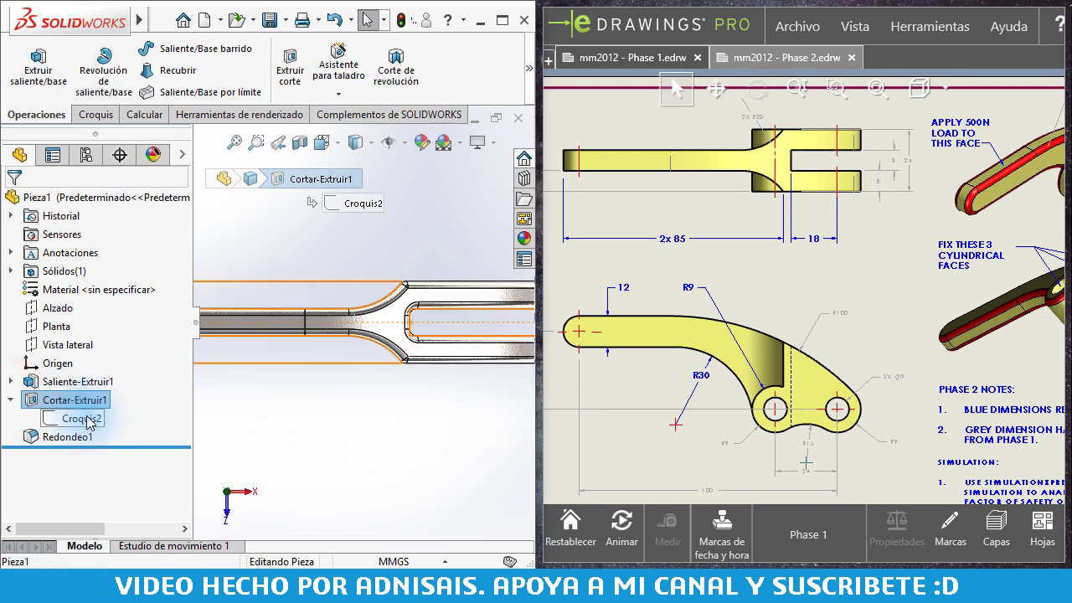
pyautogui.doubleClick(88, 418)
pyautogui.scroll(2, 301, 402)
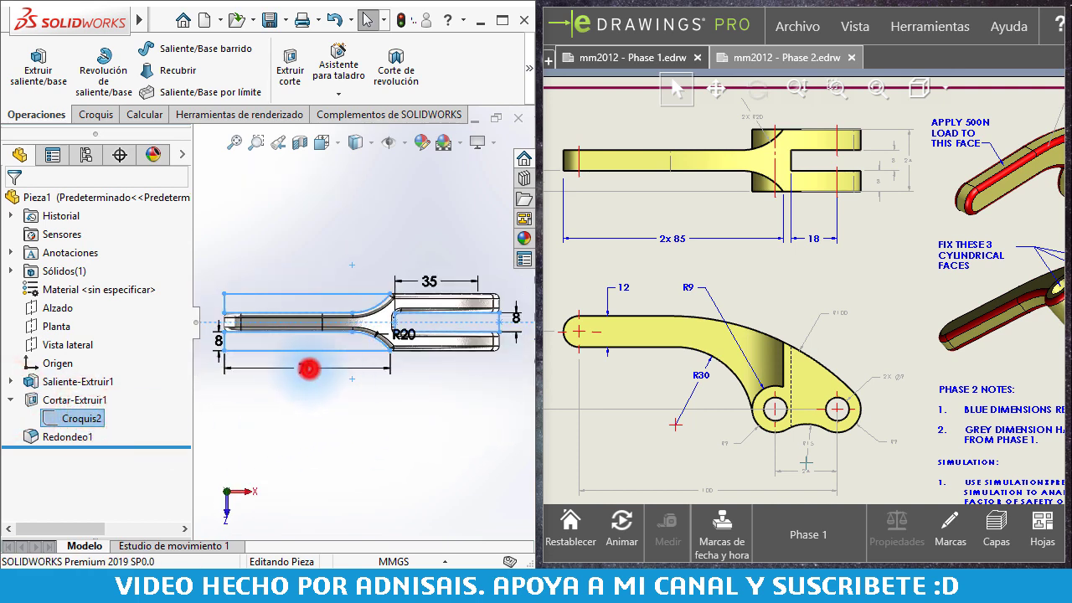
# Lengthen the 70 mm slot to 85 mm, resize the 35 mm dimension, and rebuild.
pyautogui.doubleClick(308, 368)
pyautogui.write('85')
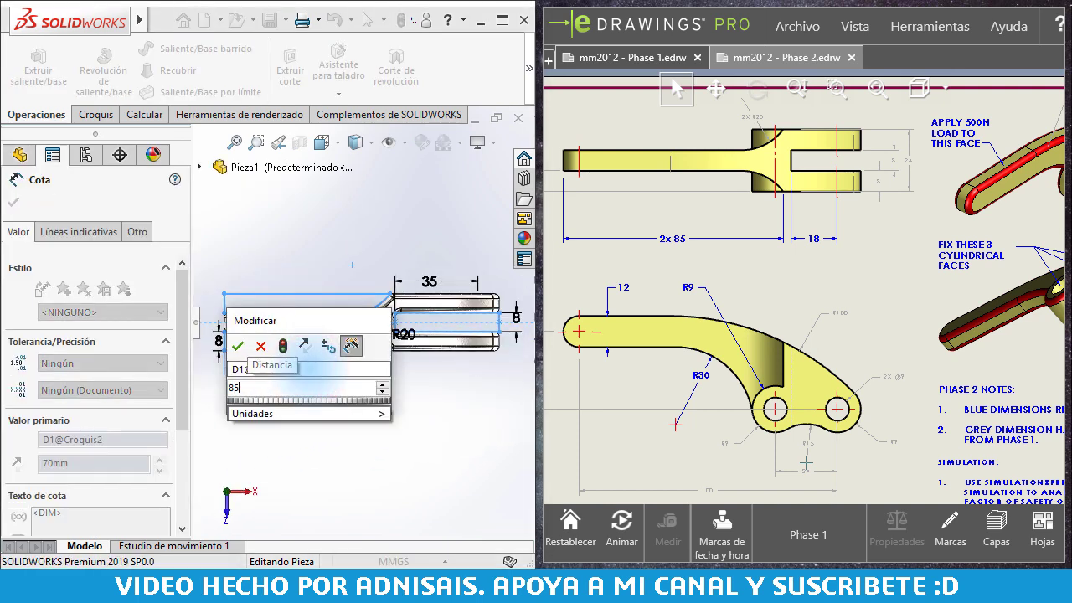
pyautogui.click(237, 345)
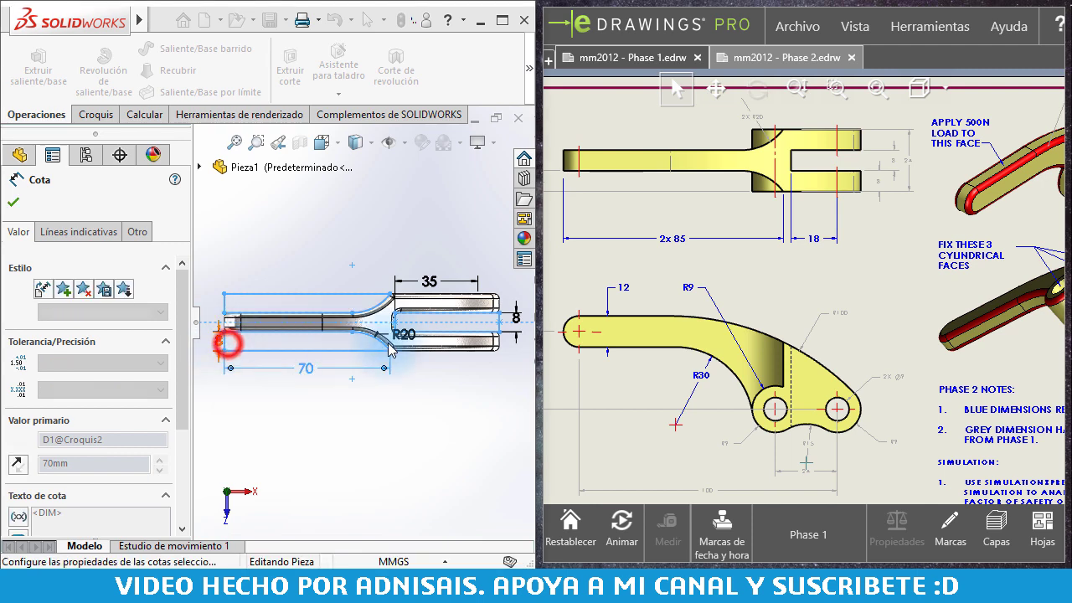
pyautogui.doubleClick(431, 279)
pyautogui.write('18')
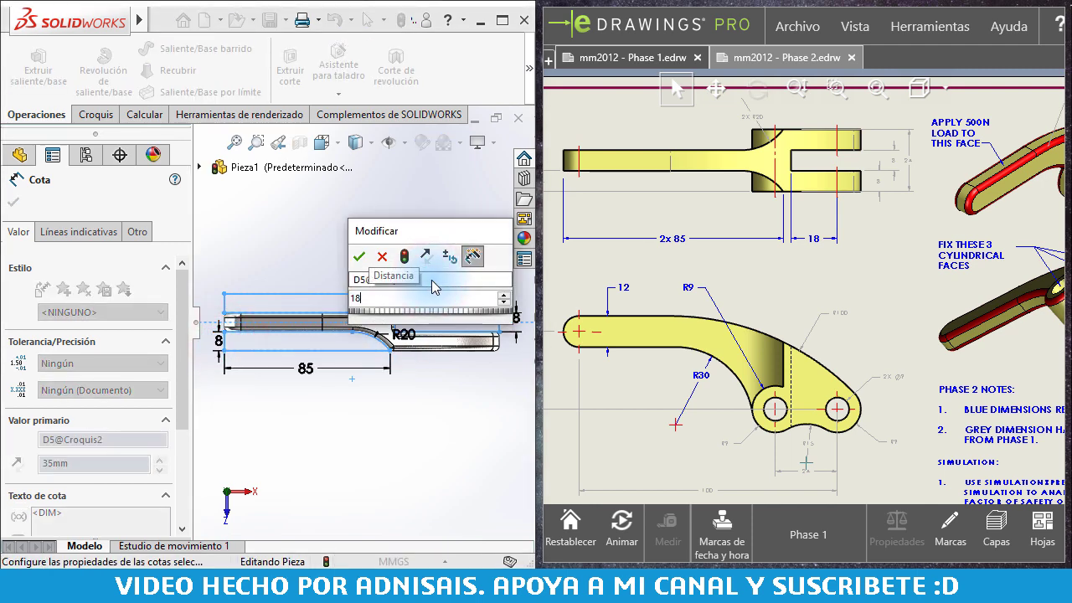
pyautogui.press('Return')
pyautogui.click(401, 221)
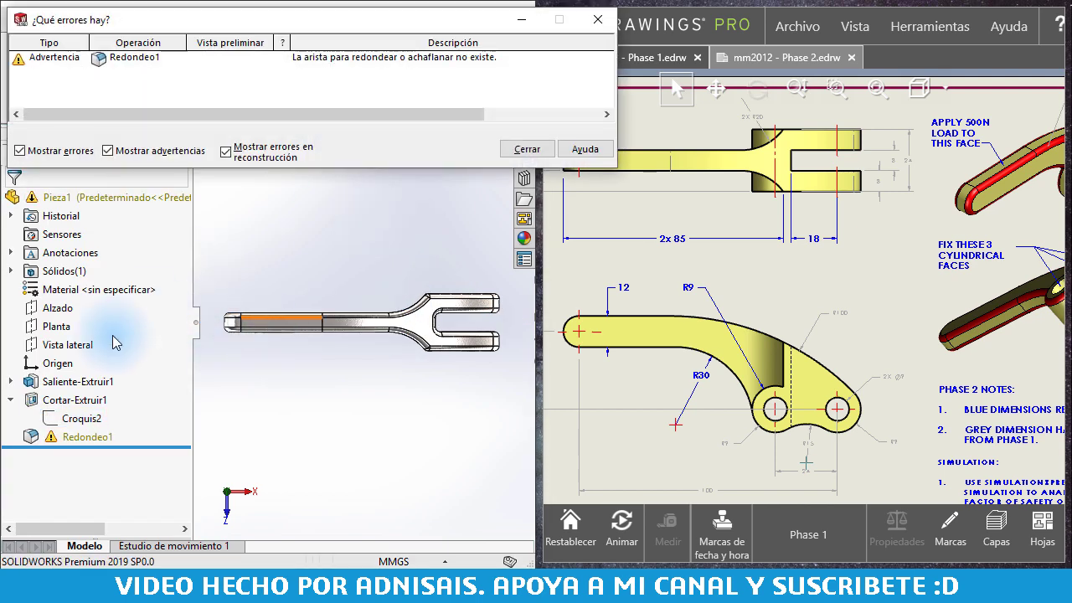
# Dismiss the rebuild error and select the base sketch Croquis1.
pyautogui.click(526, 148)
pyautogui.moveTo(364, 371)
pyautogui.mouseDown(button='middle')
pyautogui.moveTo(364, 252)
pyautogui.moveTo(321, 332)
pyautogui.mouseUp(button='middle')
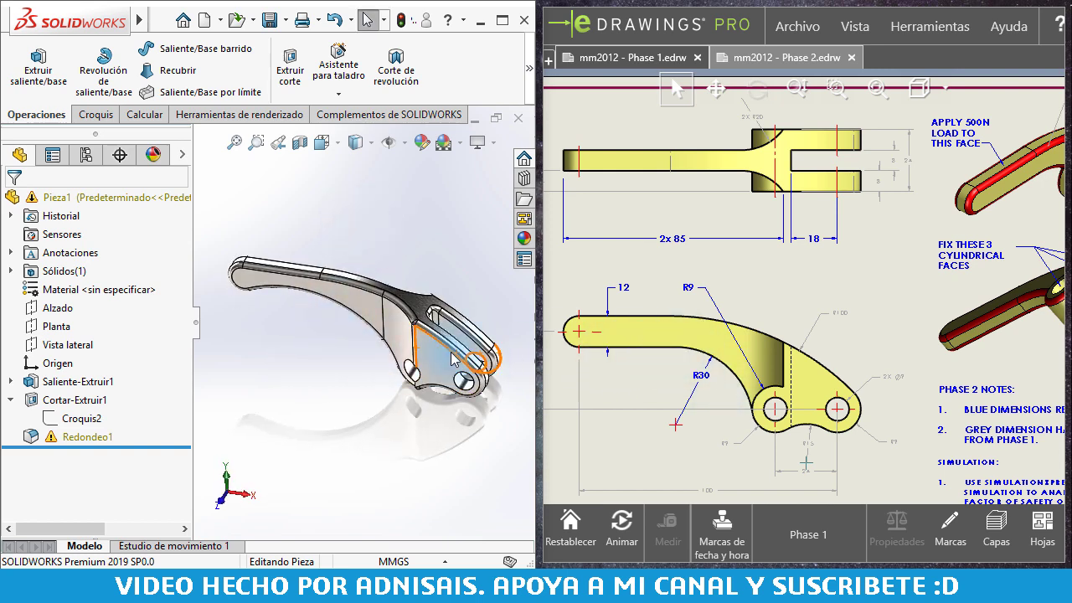
pyautogui.click(12, 382)
pyautogui.click(51, 399)
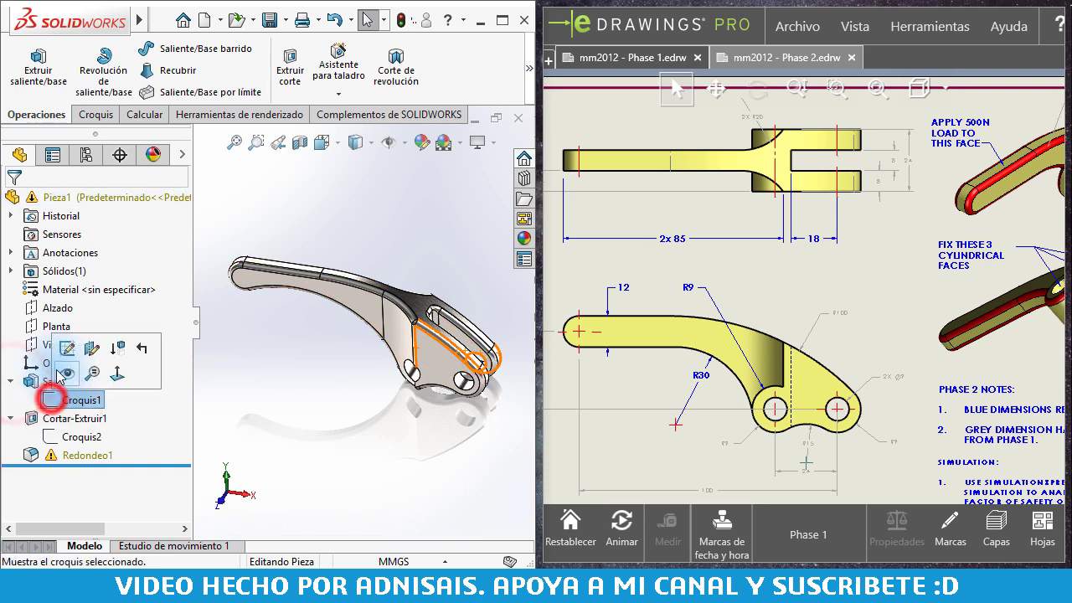
# Edit Croquis1 and draw a line from the R7 arc end to the R50 curve.
pyautogui.click(66, 349)
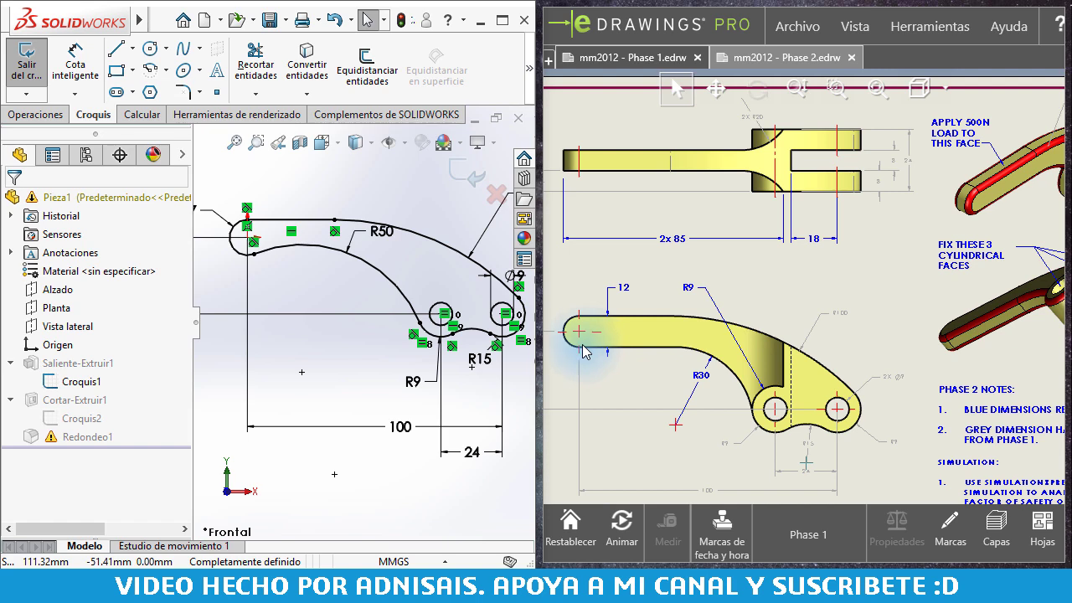
pyautogui.scroll(-1, 293, 260)
pyautogui.scroll(-1, 310, 286)
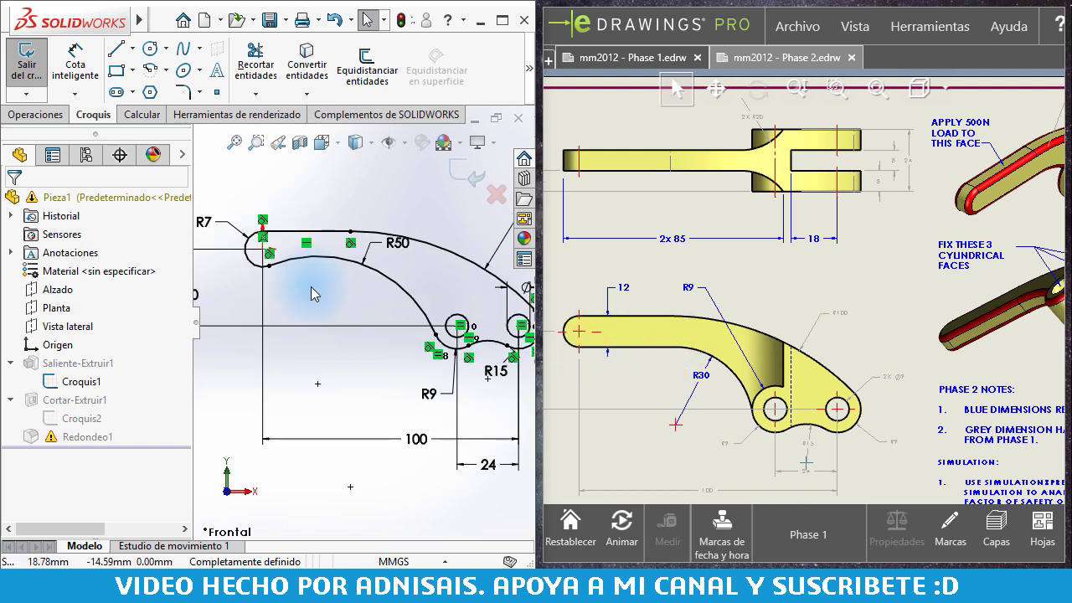
pyautogui.scroll(-1, 310, 286)
pyautogui.scroll(-1, 317, 293)
pyautogui.click(119, 48)
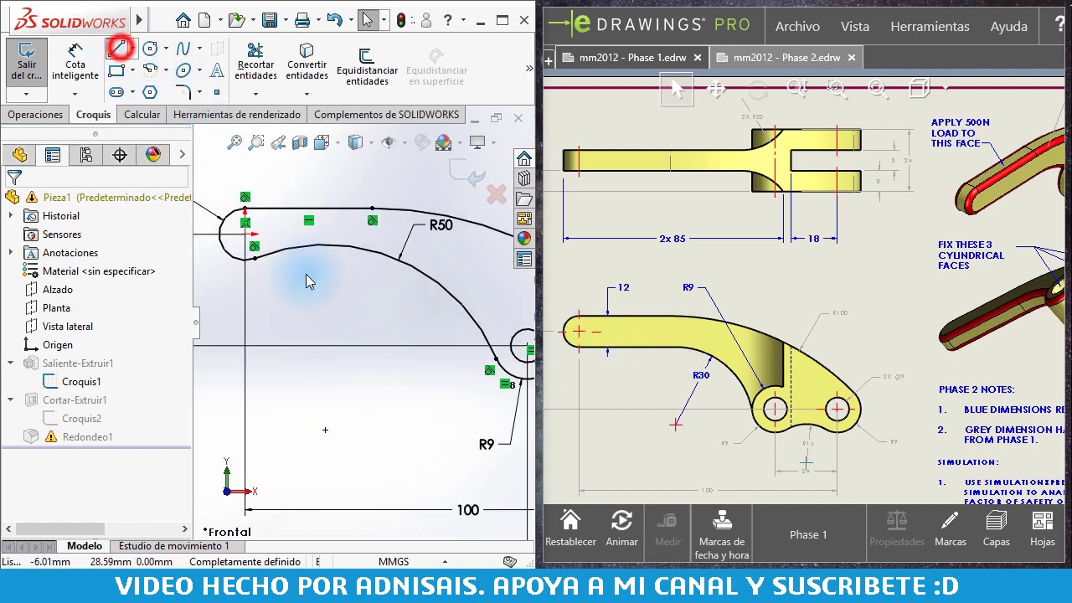
pyautogui.click(254, 257)
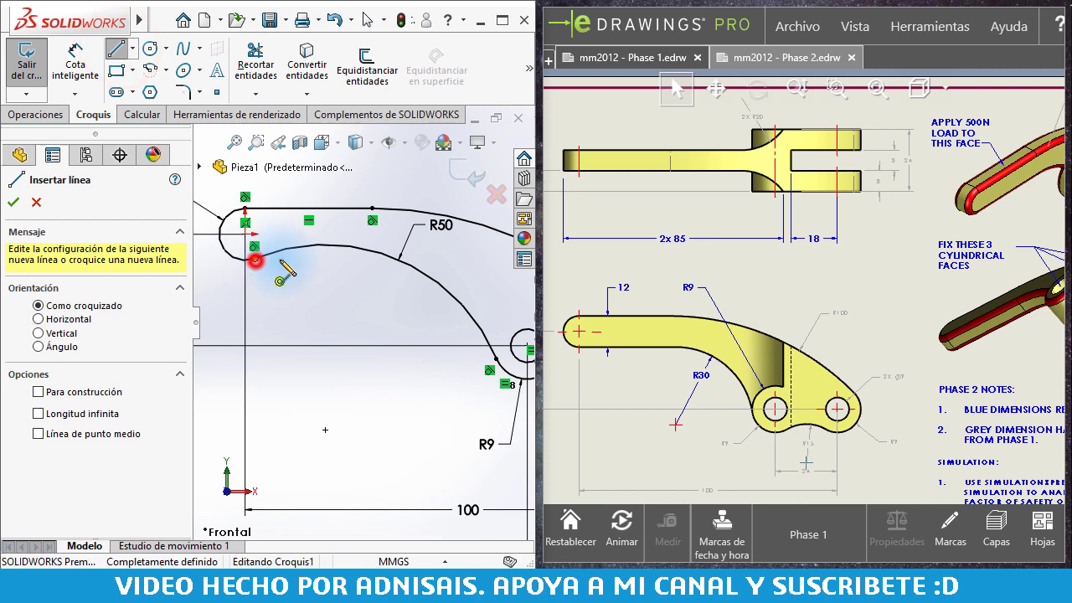
pyautogui.click(410, 266)
pyautogui.press('Escape')
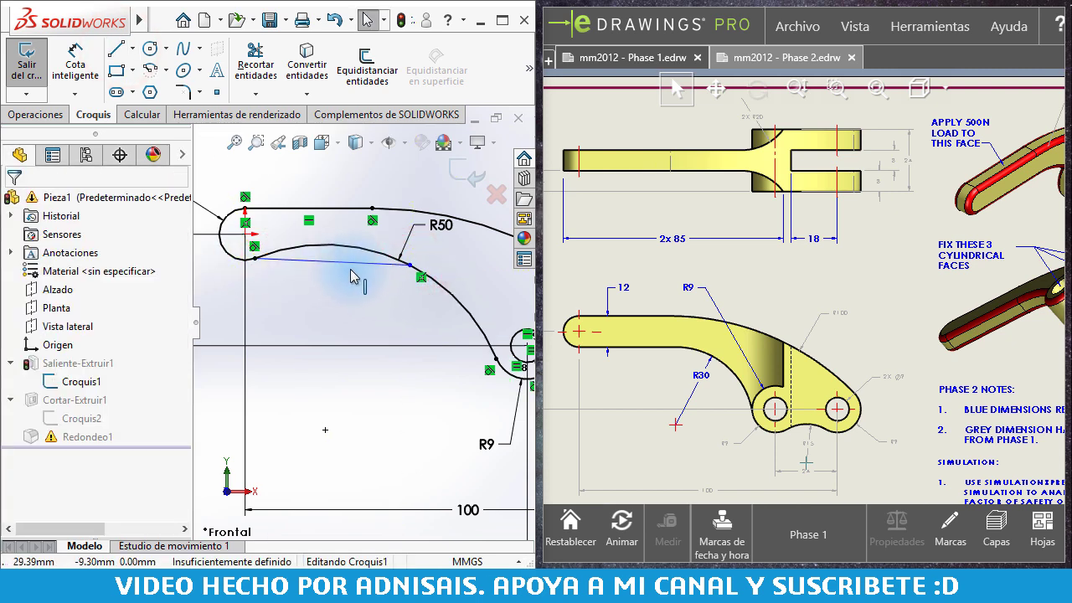
# Select the new line and the relation at its R7 arc end.
pyautogui.scroll(1, 357, 277)
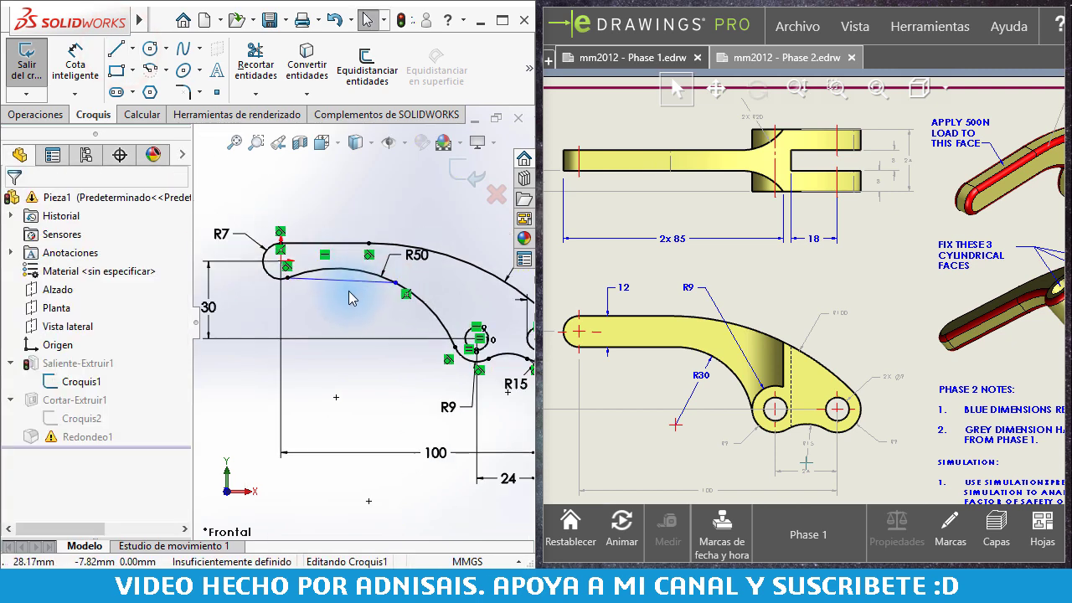
pyautogui.scroll(-1, 348, 291)
pyautogui.click(358, 291)
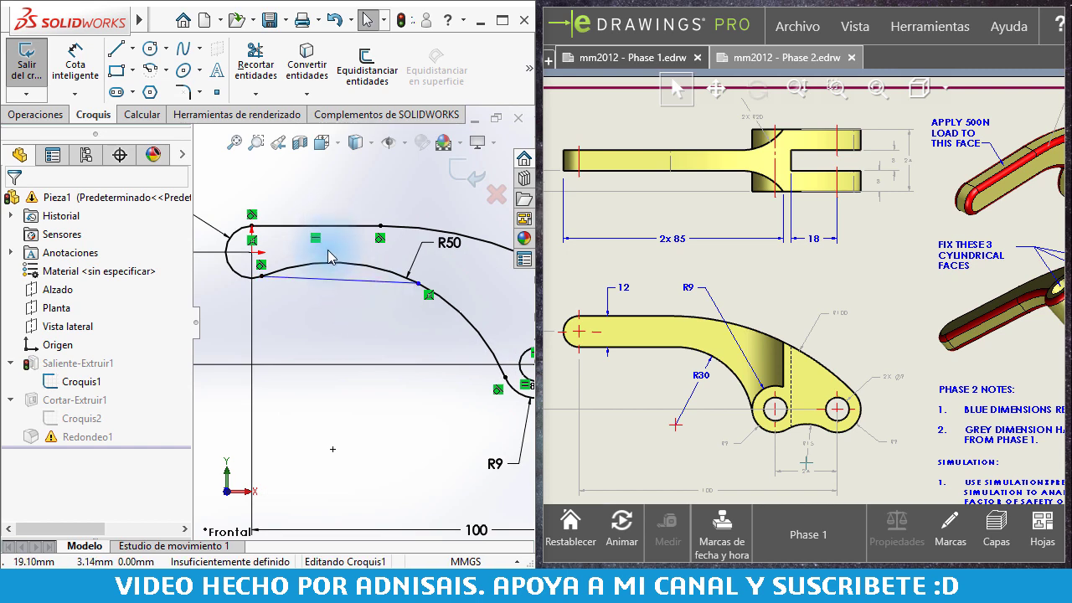
pyautogui.click(254, 76)
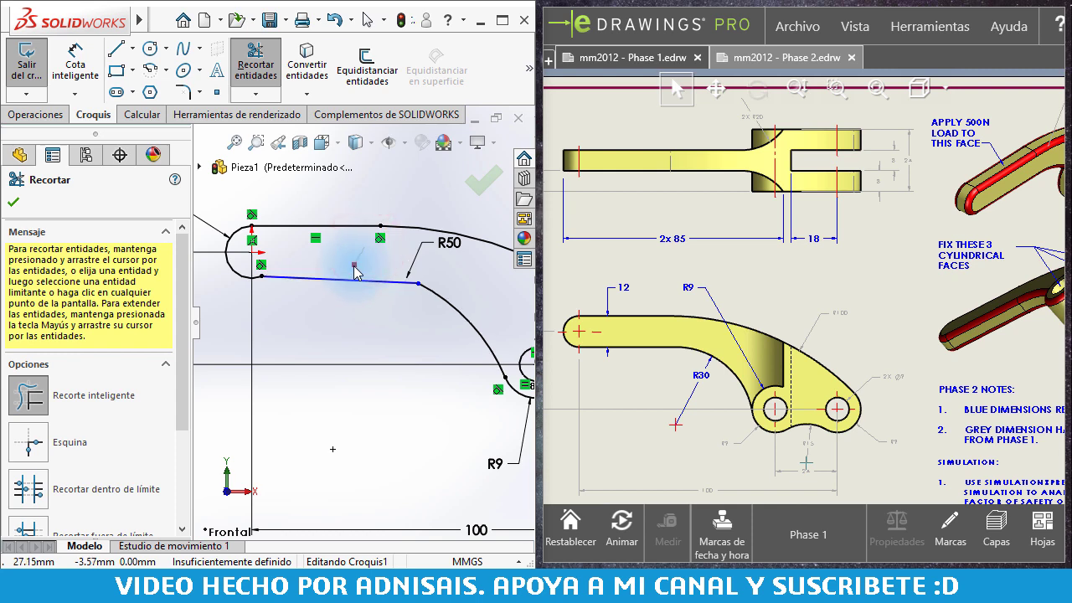
pyautogui.scroll(1, 368, 263)
pyautogui.press('Escape')
pyautogui.scroll(1, 348, 310)
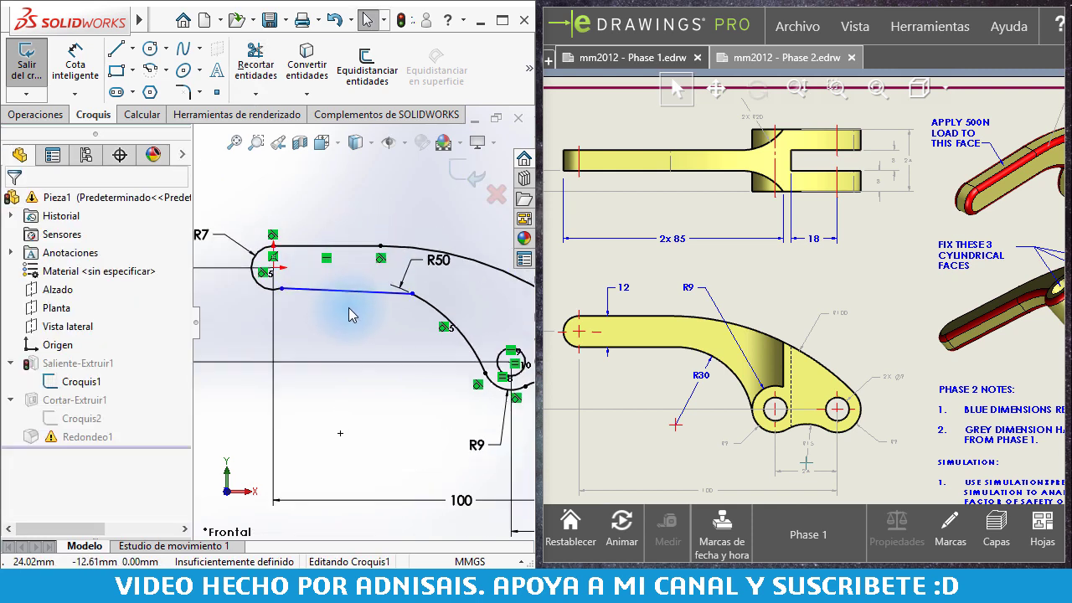
pyautogui.click(338, 299)
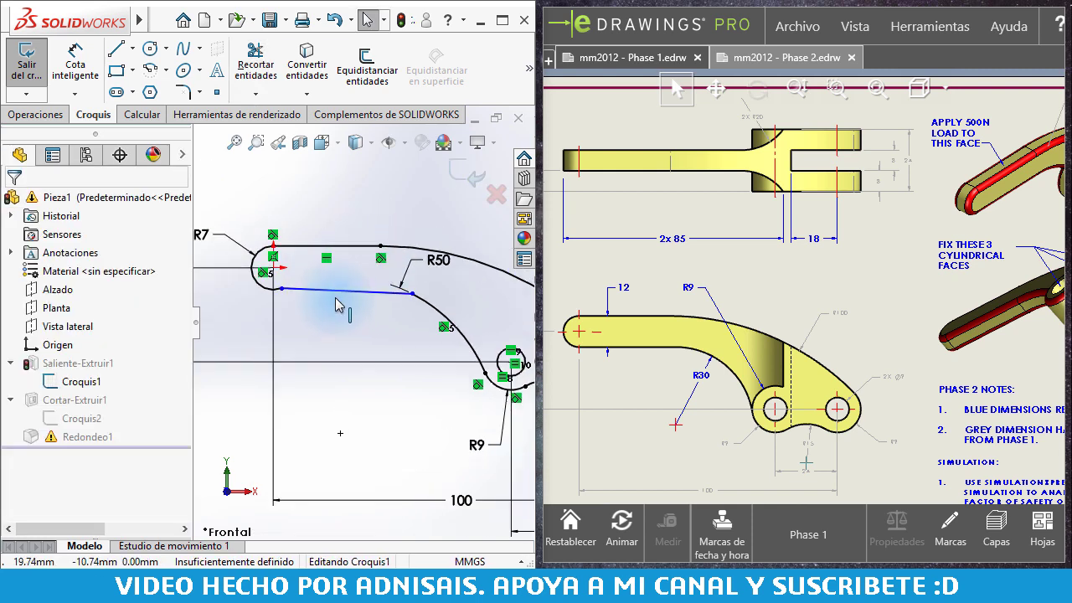
pyautogui.click(264, 273)
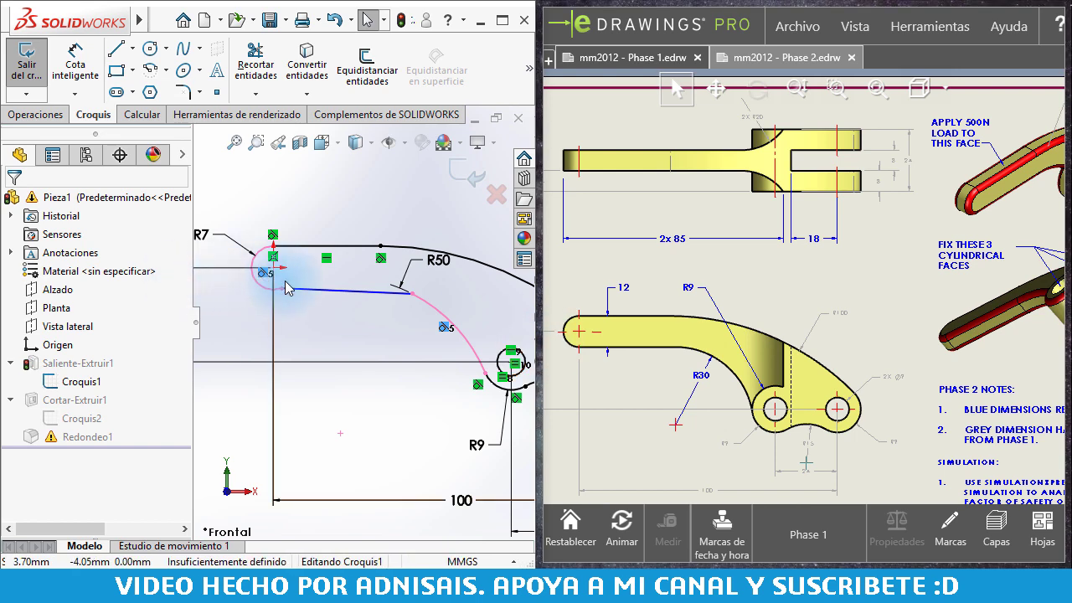
# Make the curve tangent to the new line and set the line horizontal.
pyautogui.moveTo(285, 285); pyautogui.dragTo(301, 314)
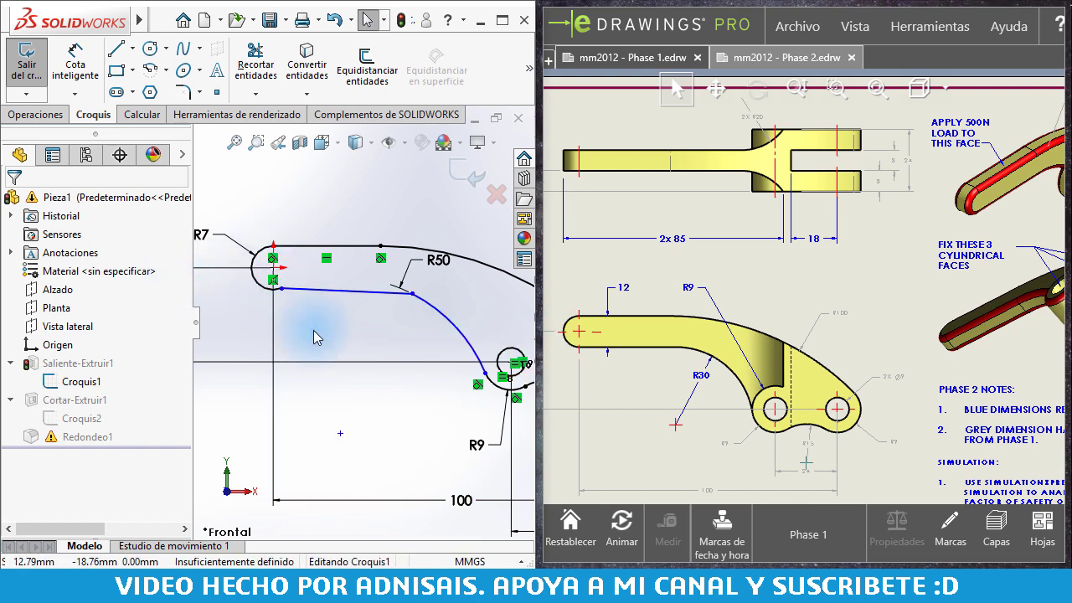
pyautogui.click(282, 288)
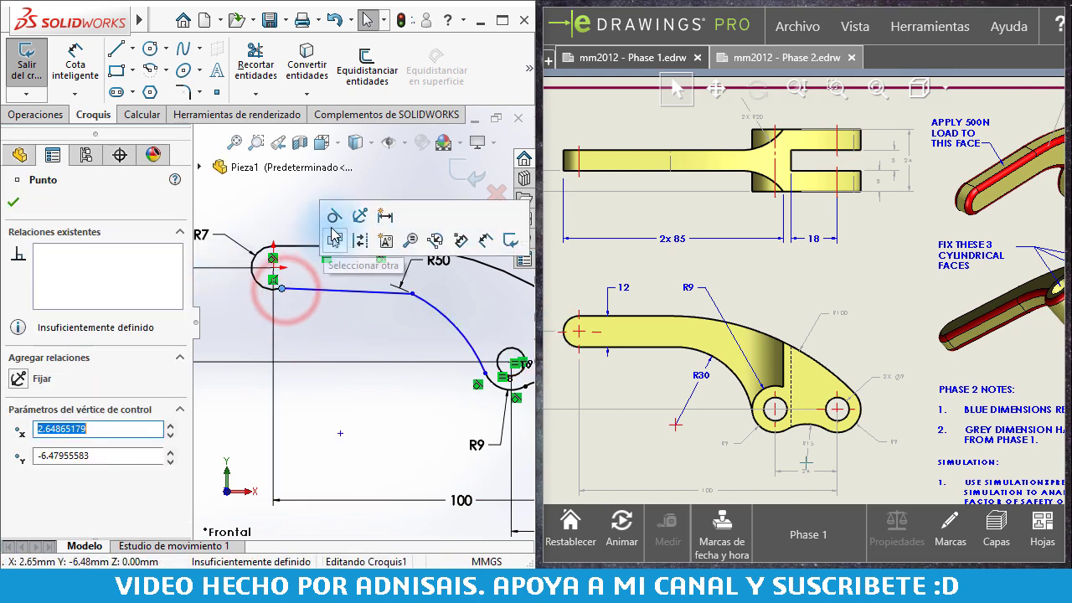
pyautogui.click(334, 217)
pyautogui.click(415, 293)
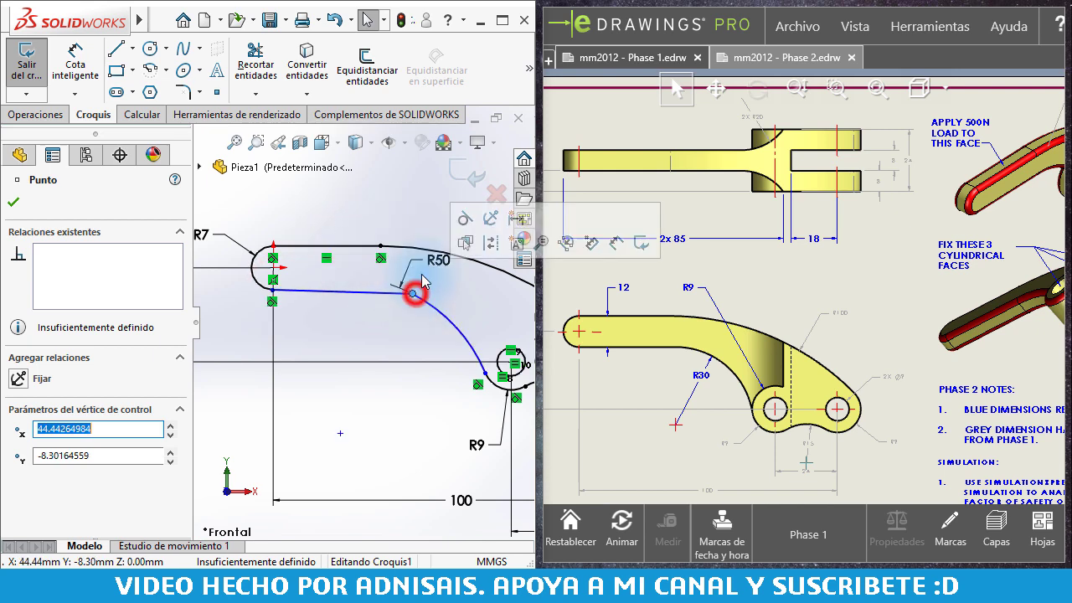
pyautogui.click(469, 216)
pyautogui.click(334, 290)
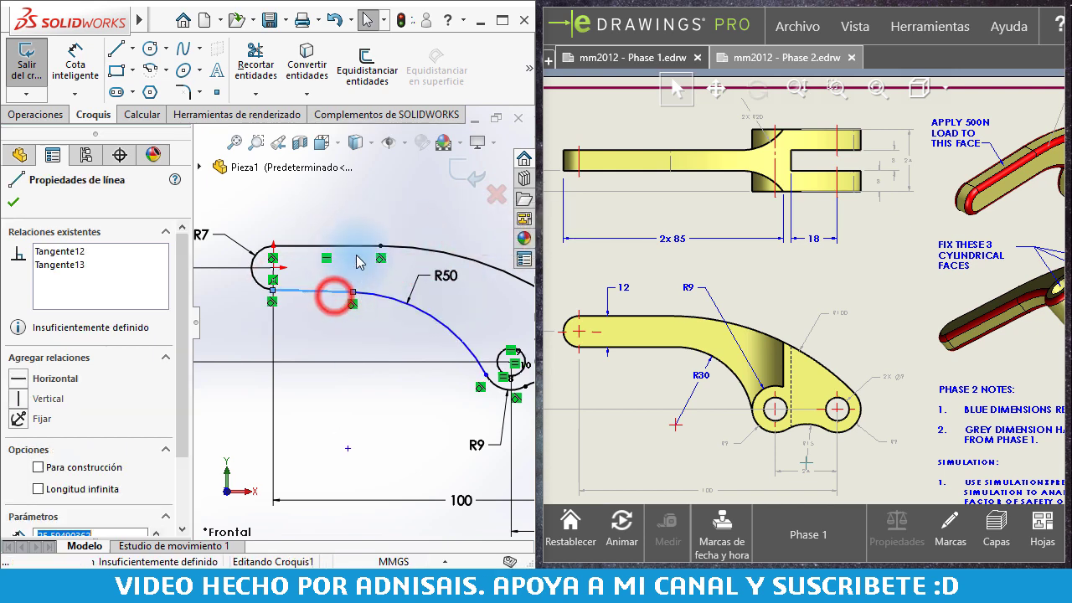
pyautogui.click(383, 223)
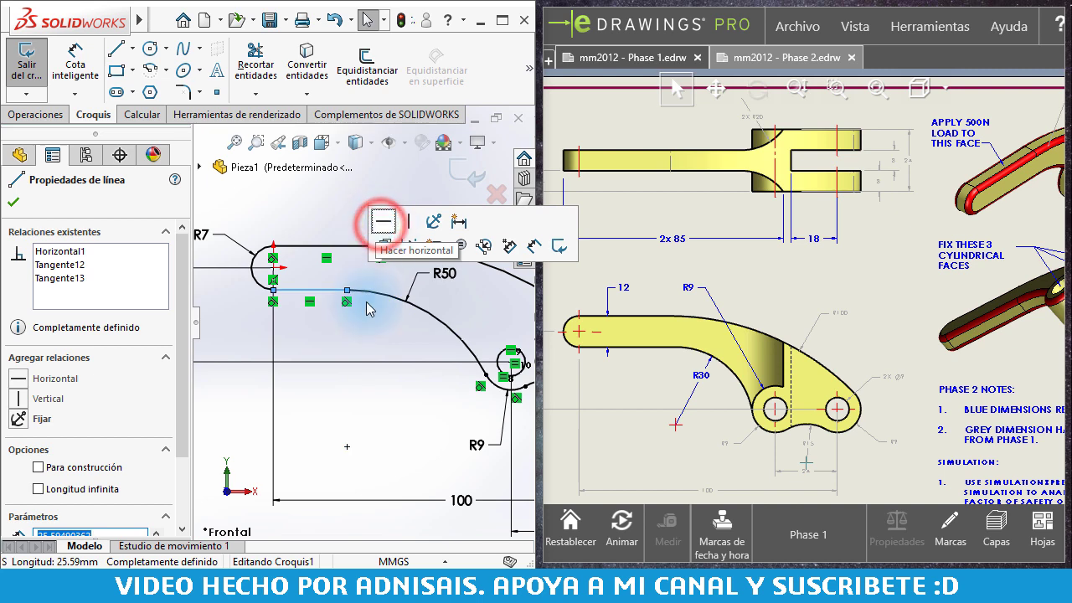
pyautogui.click(393, 392)
# Change the R50 radius dimension to 30 mm.
pyautogui.doubleClick(441, 279)
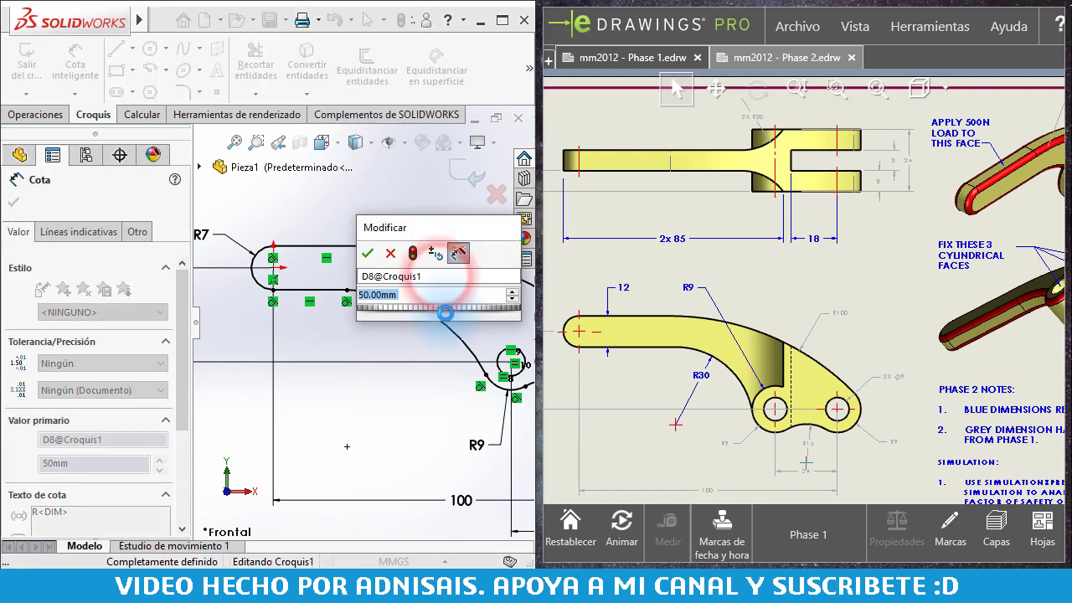
pyautogui.write('30')
pyautogui.press('Return')
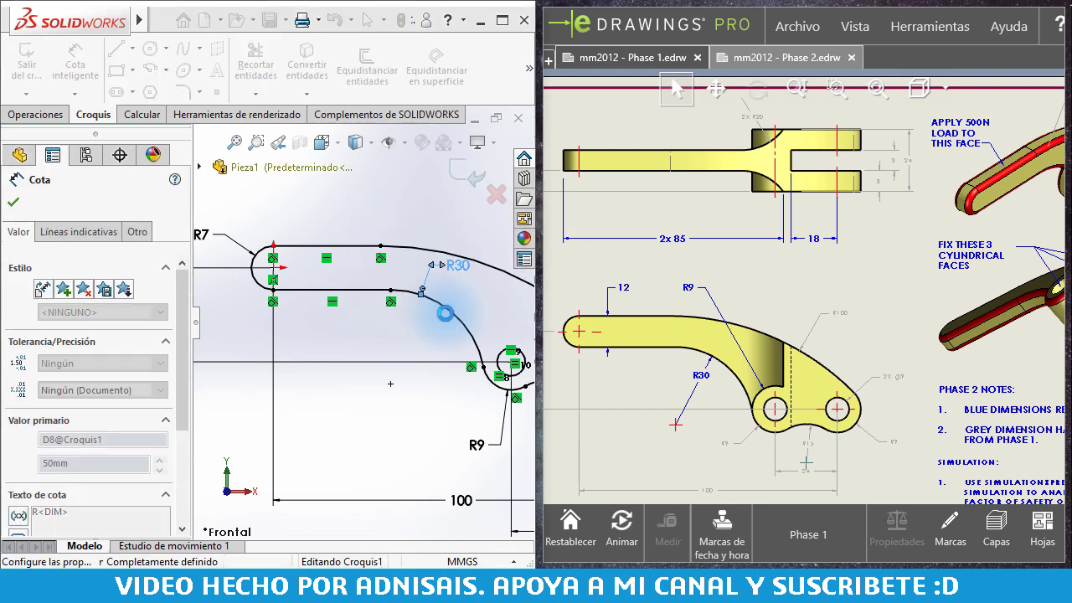
pyautogui.click(253, 263)
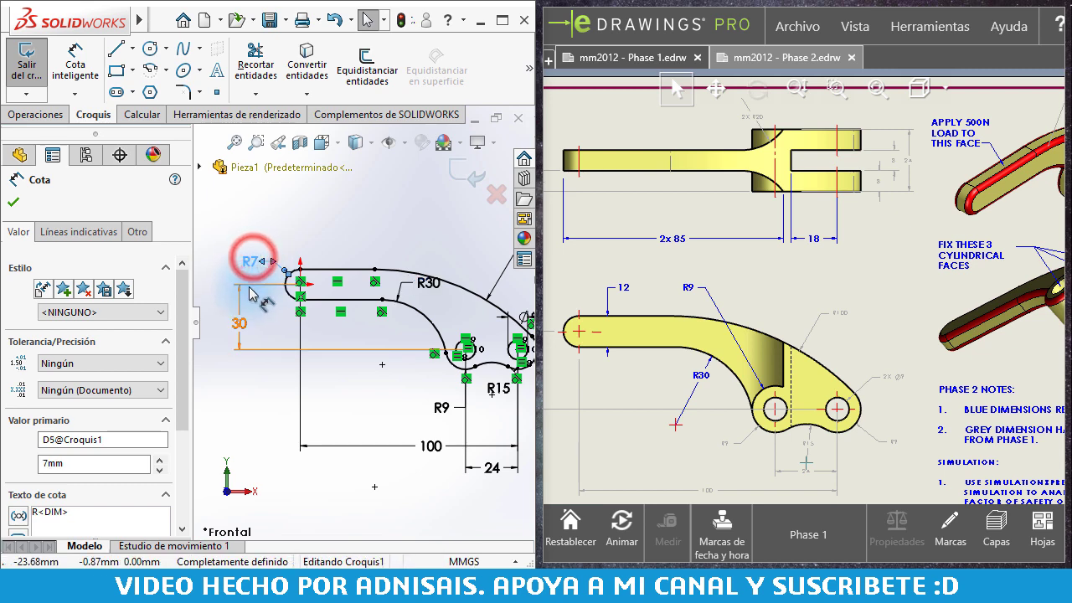
# Dimension the short top edge at the lever's left end to 12 mm.
pyautogui.click(76, 65)
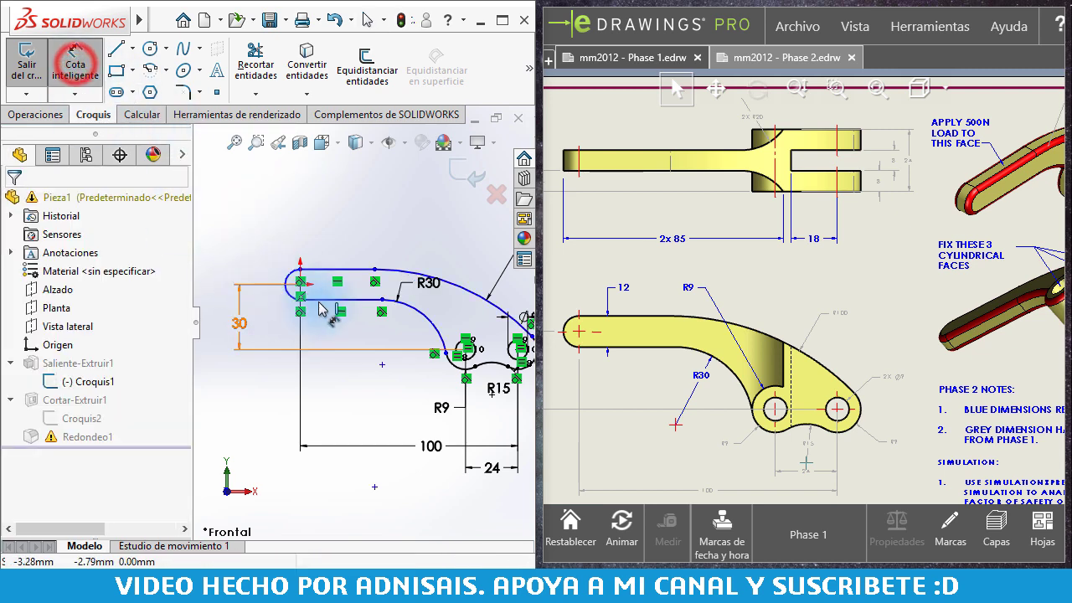
pyautogui.click(319, 269)
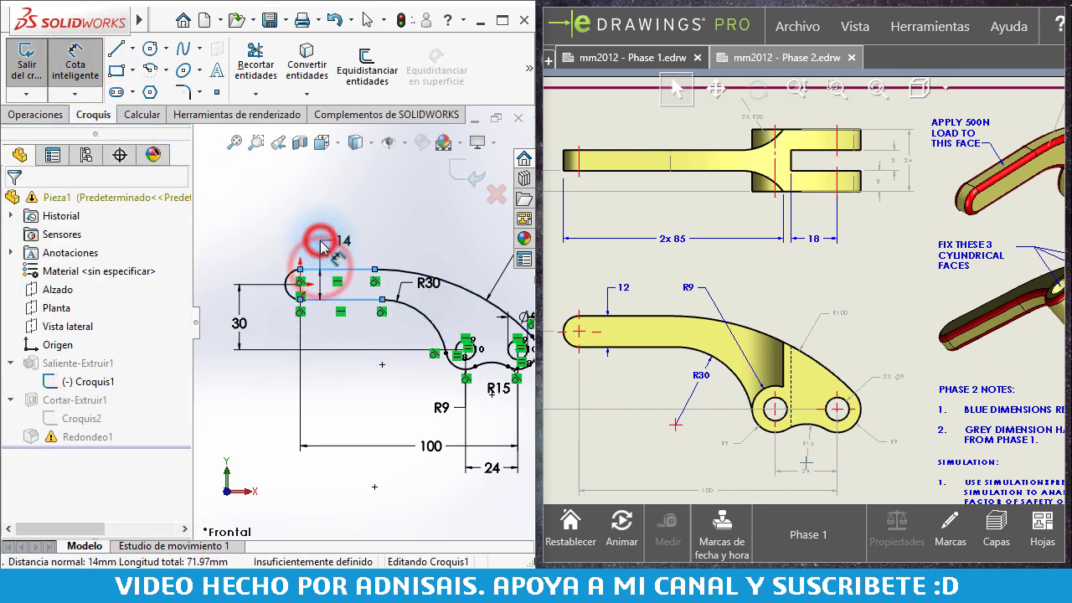
pyautogui.click(322, 245)
pyautogui.write('12')
pyautogui.press('Return')
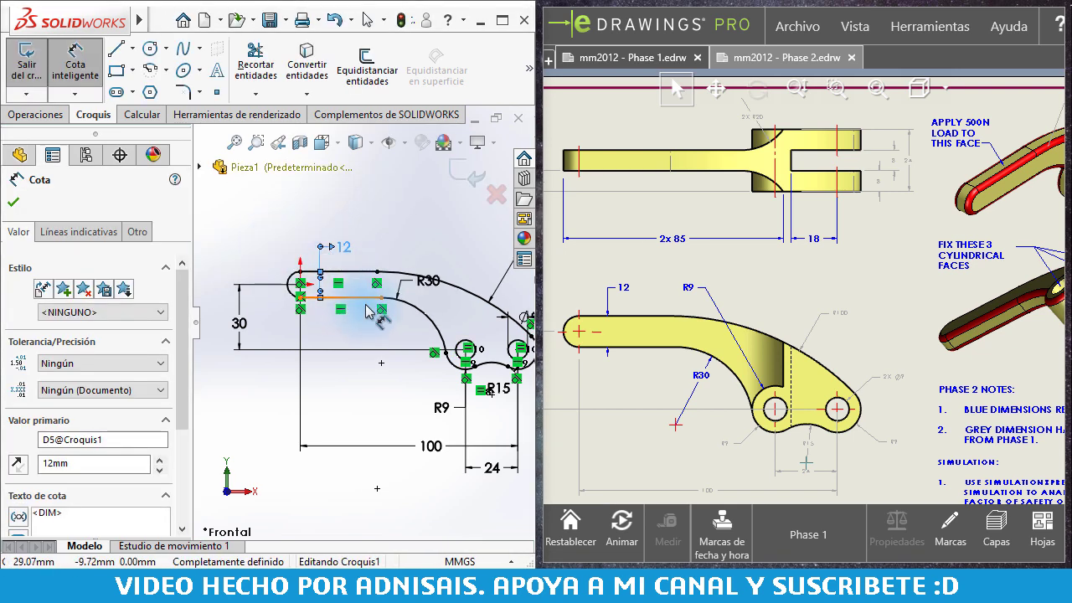
pyautogui.scroll(-1, 373, 324)
pyautogui.press('Escape')
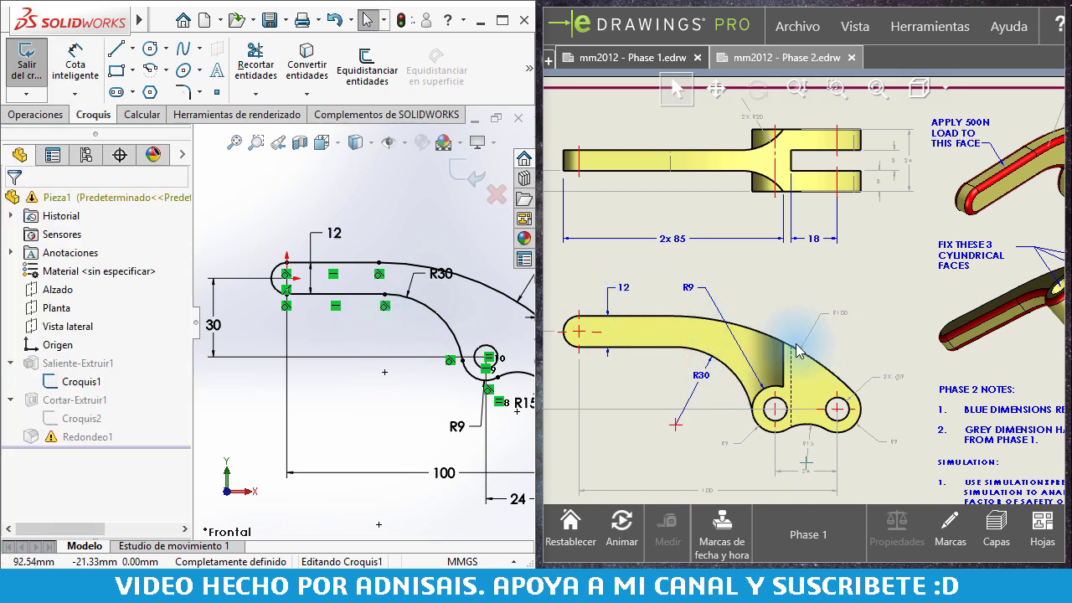
pyautogui.scroll(2, 359, 347)
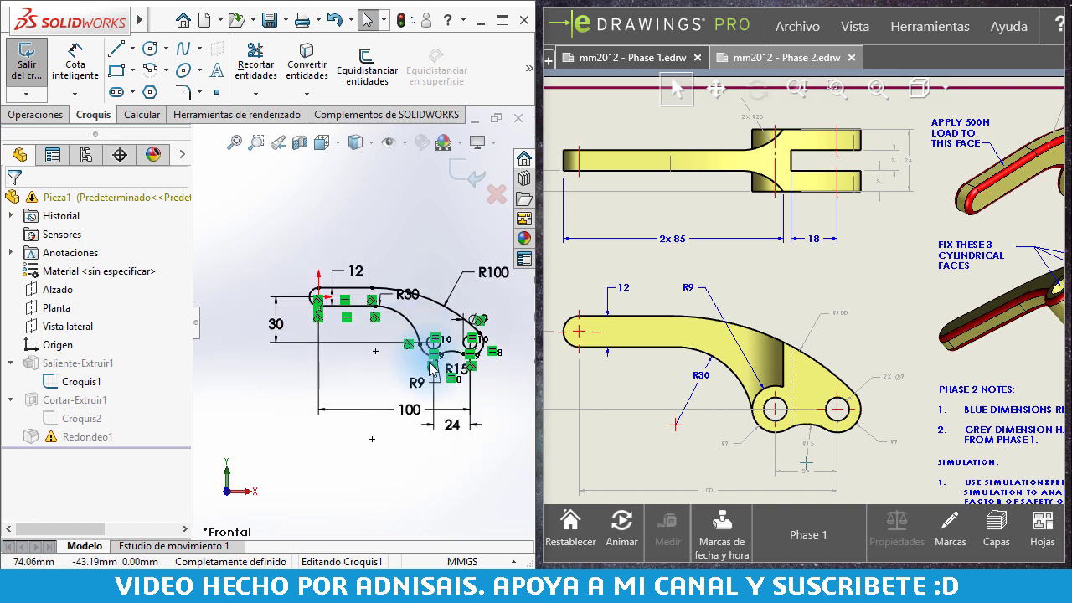
# Exit the sketch, close the fillet error, and roll back above Redondeo1.
pyautogui.click(458, 173)
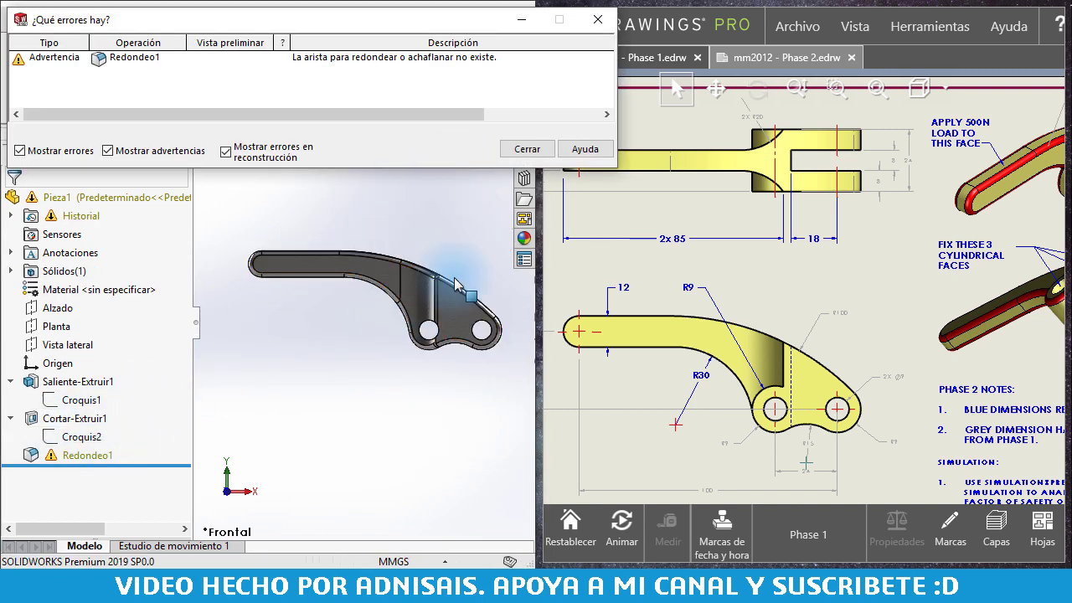
pyautogui.click(521, 153)
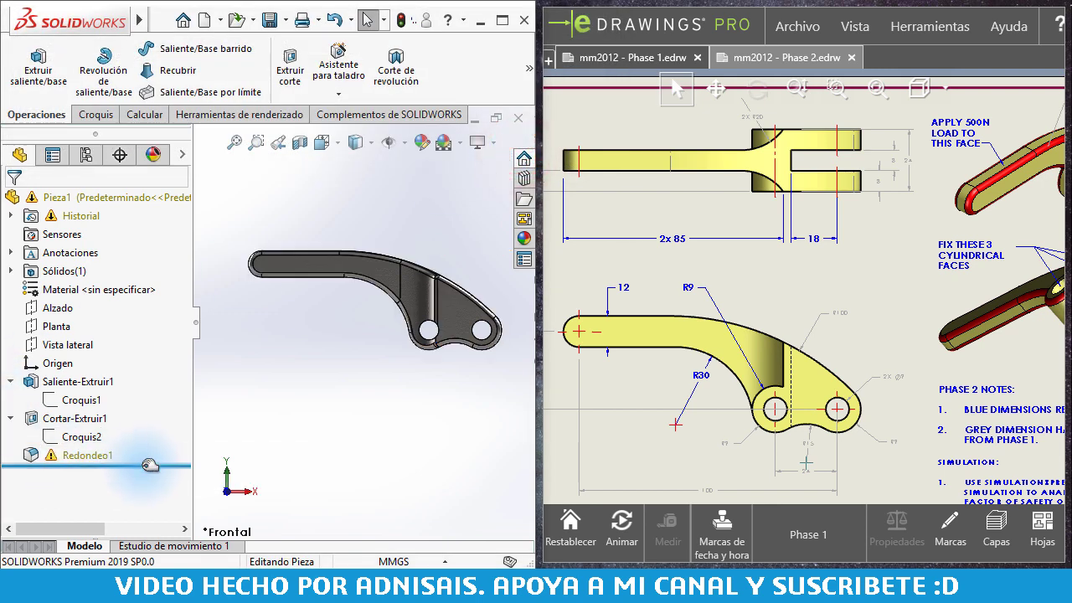
pyautogui.moveTo(148, 464); pyautogui.dragTo(148, 446)
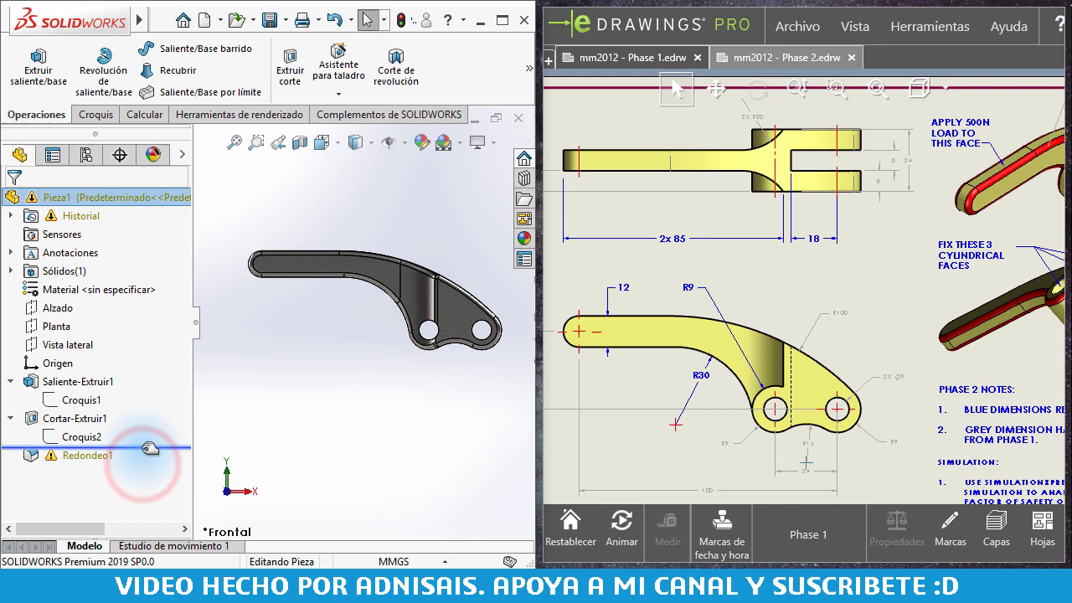
pyautogui.click(350, 385)
# Orbit to a near-front view and select the lever's front face.
pyautogui.scroll(-3, 465, 329)
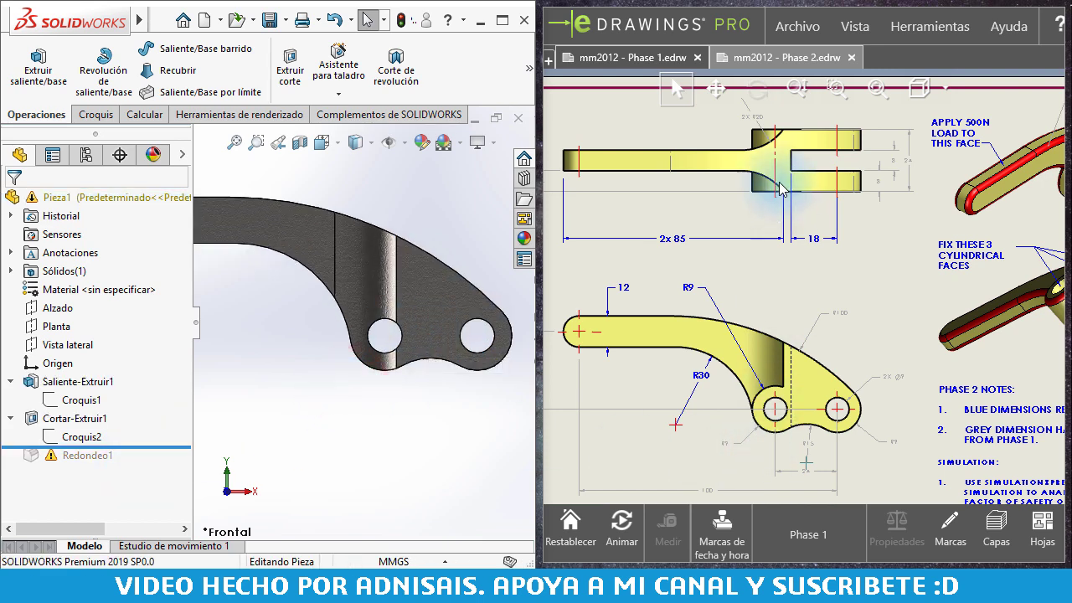
pyautogui.moveTo(251, 427); pyautogui.dragTo(375, 395, button='middle')
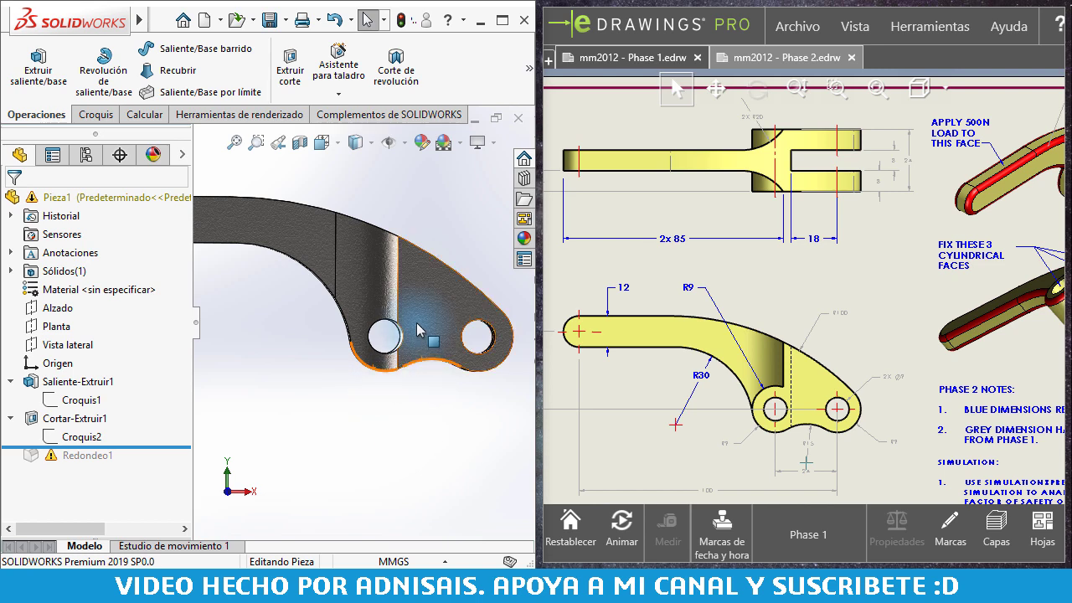
pyautogui.click(417, 328)
pyautogui.scroll(-2, 440, 301)
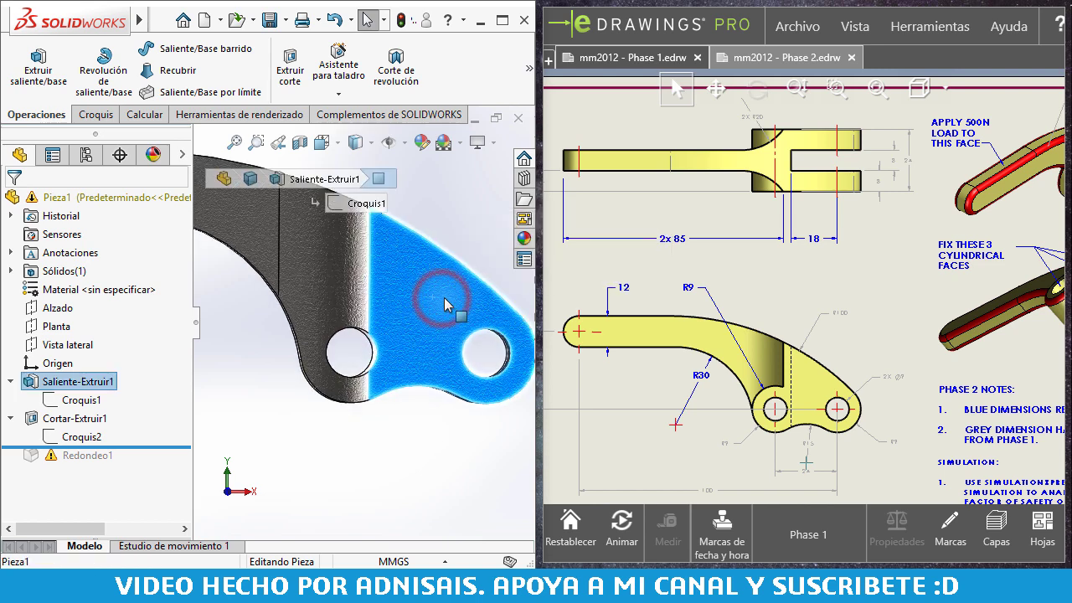
pyautogui.click(93, 114)
# Sketch R9 and R4.5 circles centred on the left hole on the front face.
pyautogui.click(31, 67)
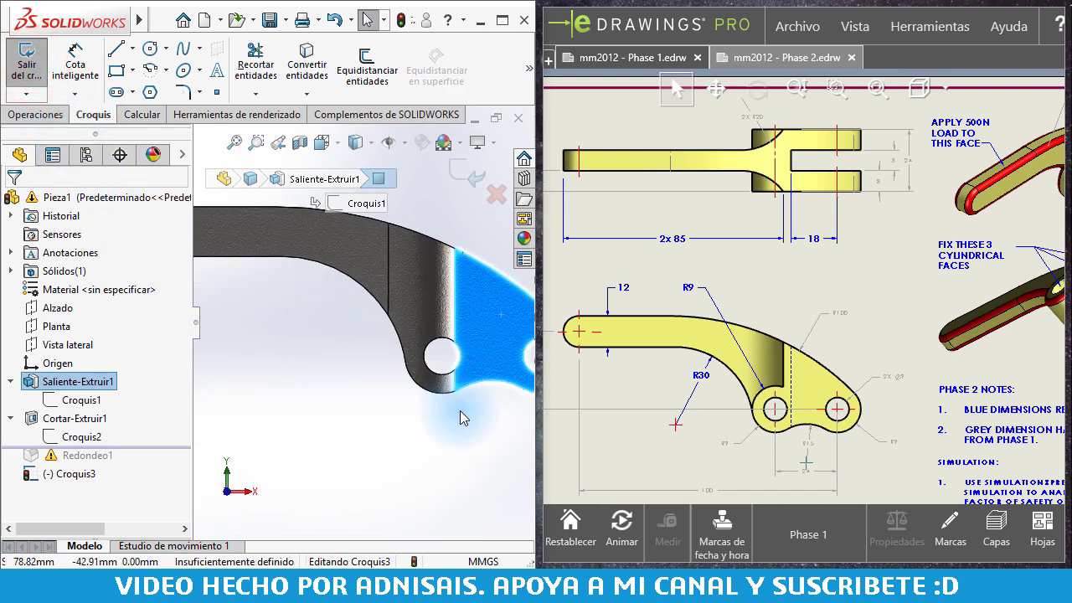
pyautogui.click(150, 48)
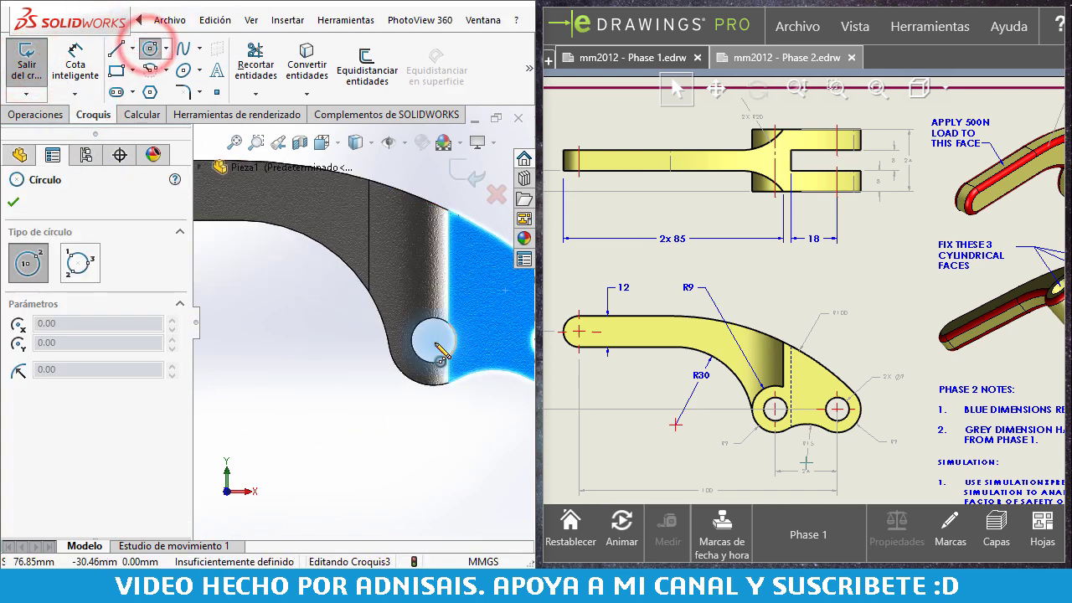
pyautogui.click(434, 342)
pyautogui.click(445, 382)
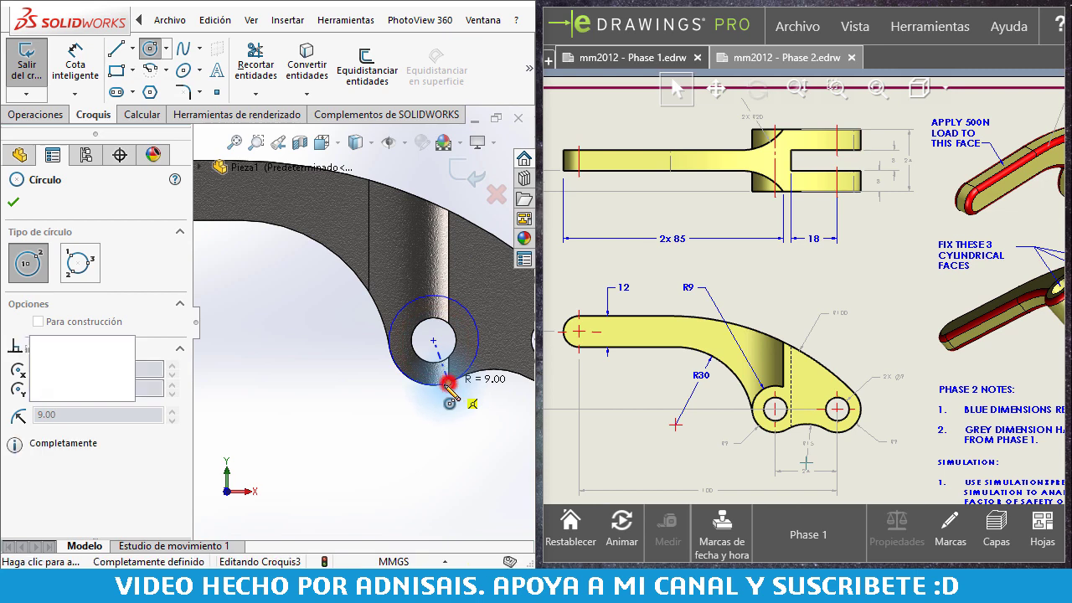
pyautogui.click(433, 342)
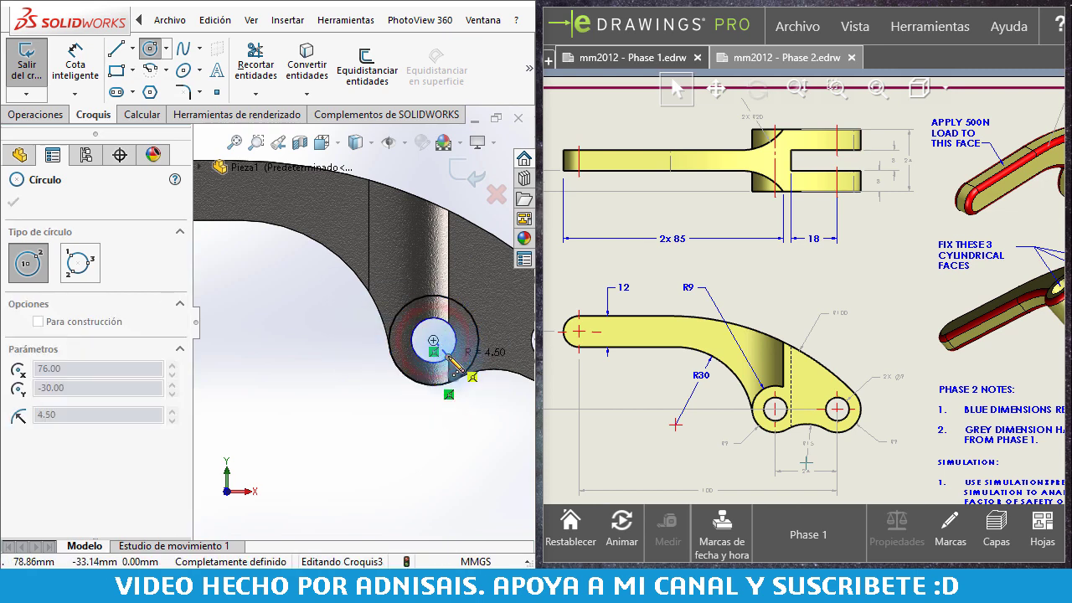
pyautogui.click(455, 361)
pyautogui.scroll(-2, 452, 355)
pyautogui.press('Escape')
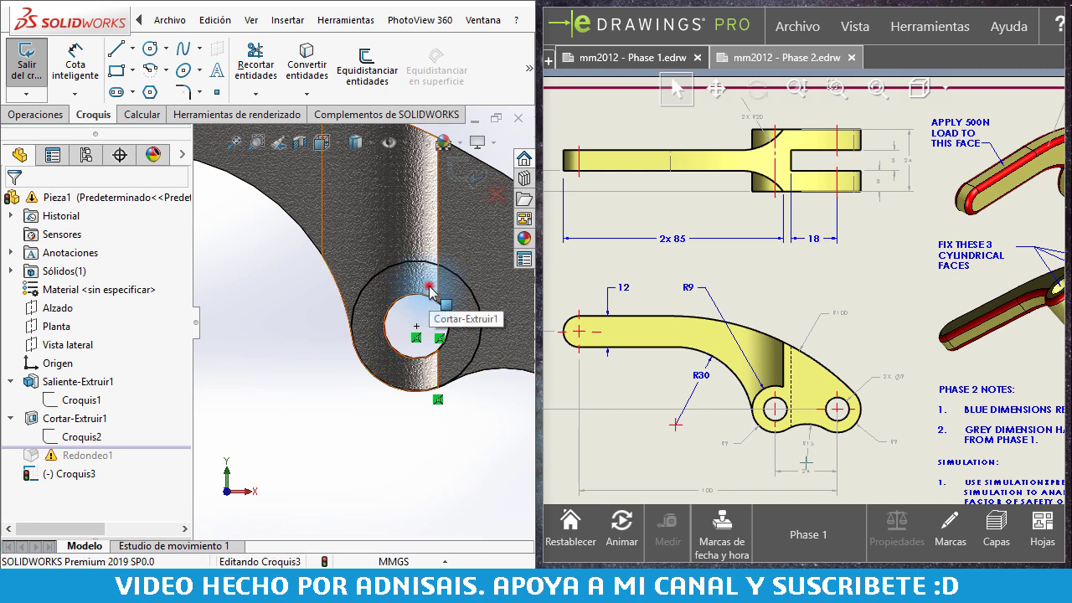
# Check the faces and inner circle beside the hole, then tilt to view the top.
pyautogui.click(429, 293)
pyautogui.click(444, 301)
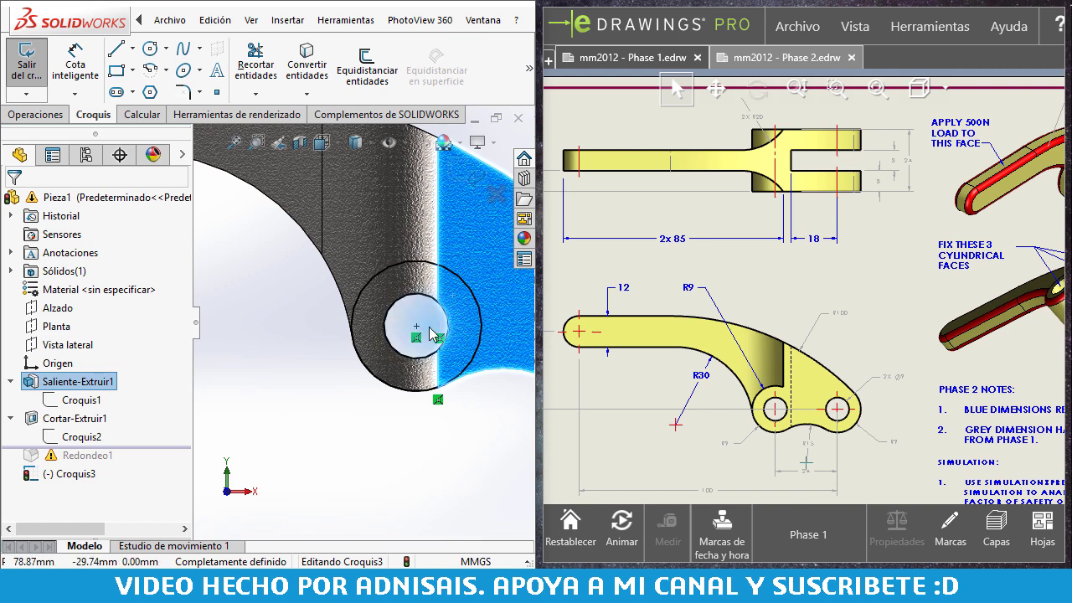
pyautogui.click(438, 323)
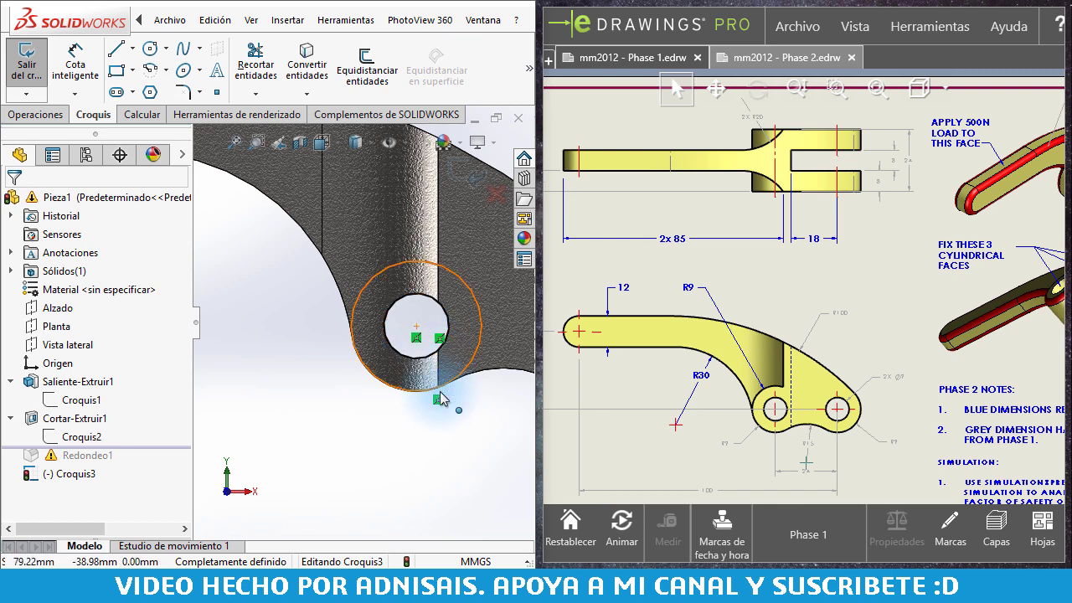
pyautogui.click(441, 343)
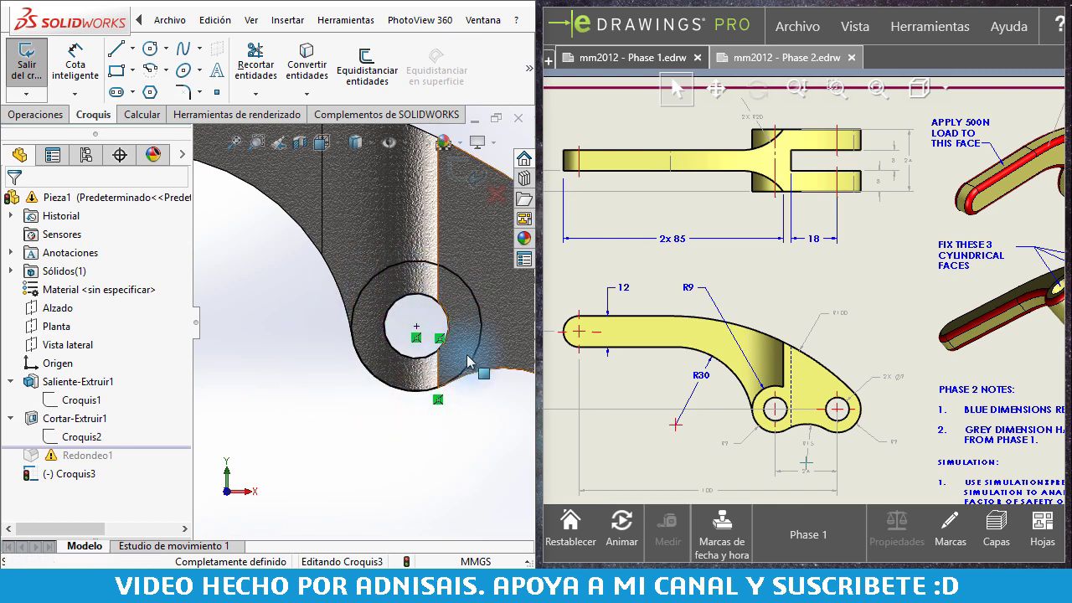
pyautogui.click(360, 444)
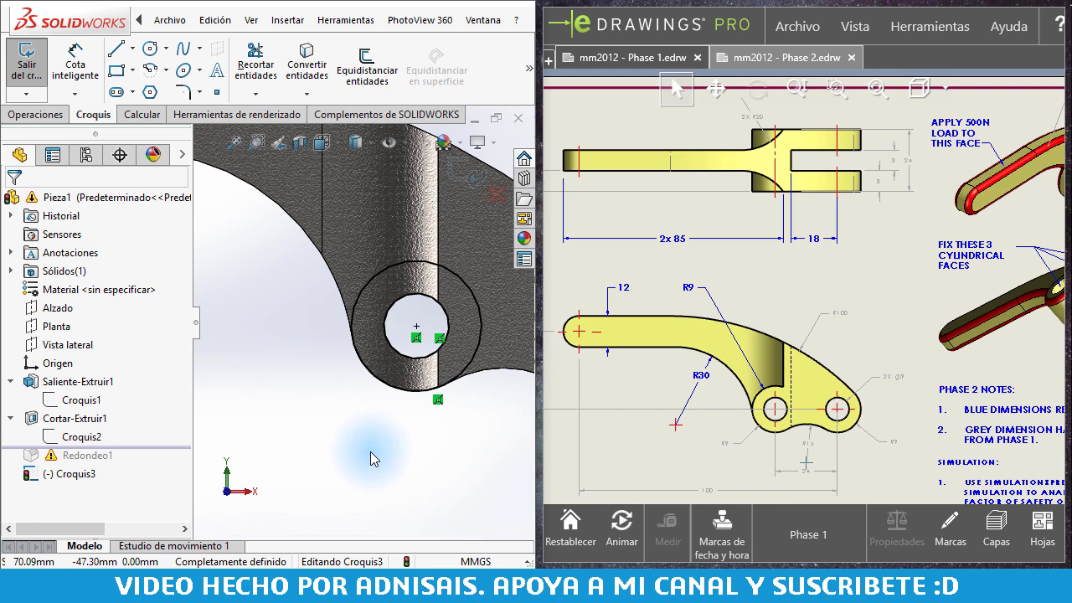
pyautogui.scroll(3, 369, 326)
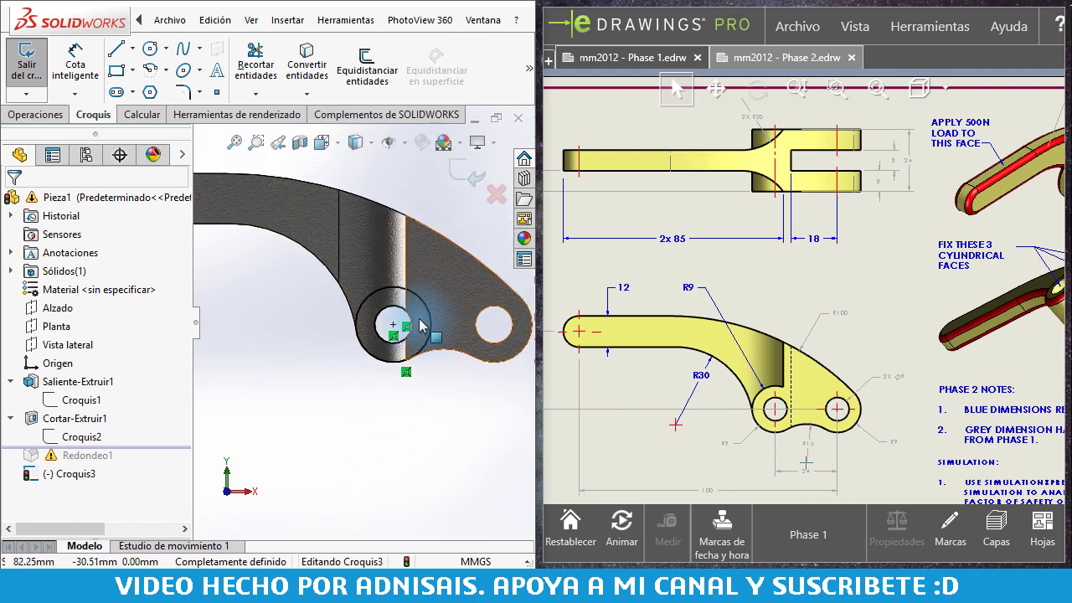
pyautogui.moveTo(425, 329); pyautogui.dragTo(443, 293, button='middle')
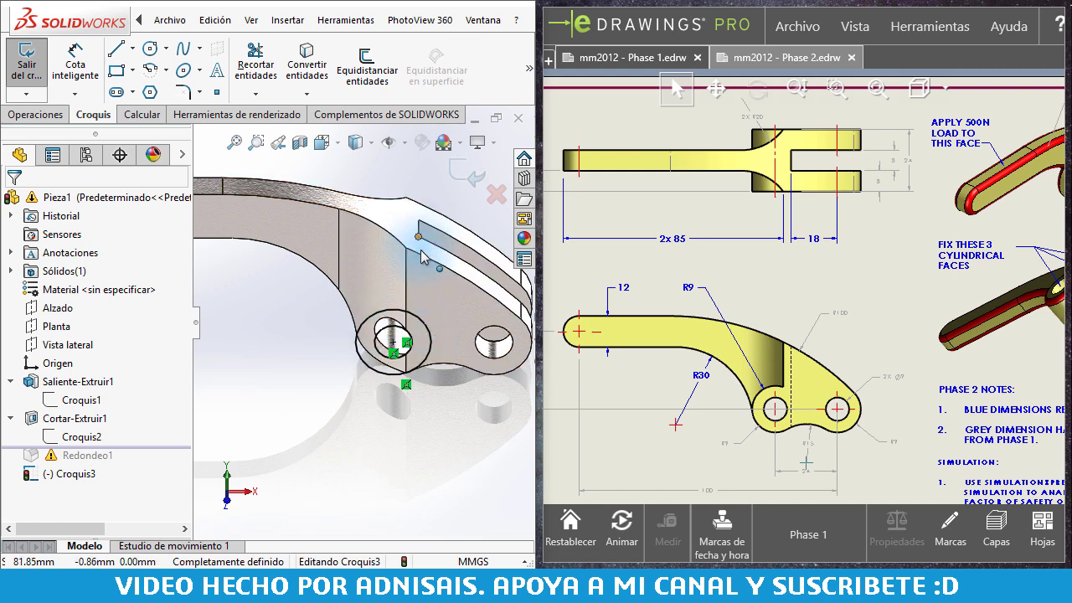
# Project the step edge beside the hole into Croquis3 as a sketch line.
pyautogui.moveTo(422, 257); pyautogui.dragTo(431, 252, button='middle')
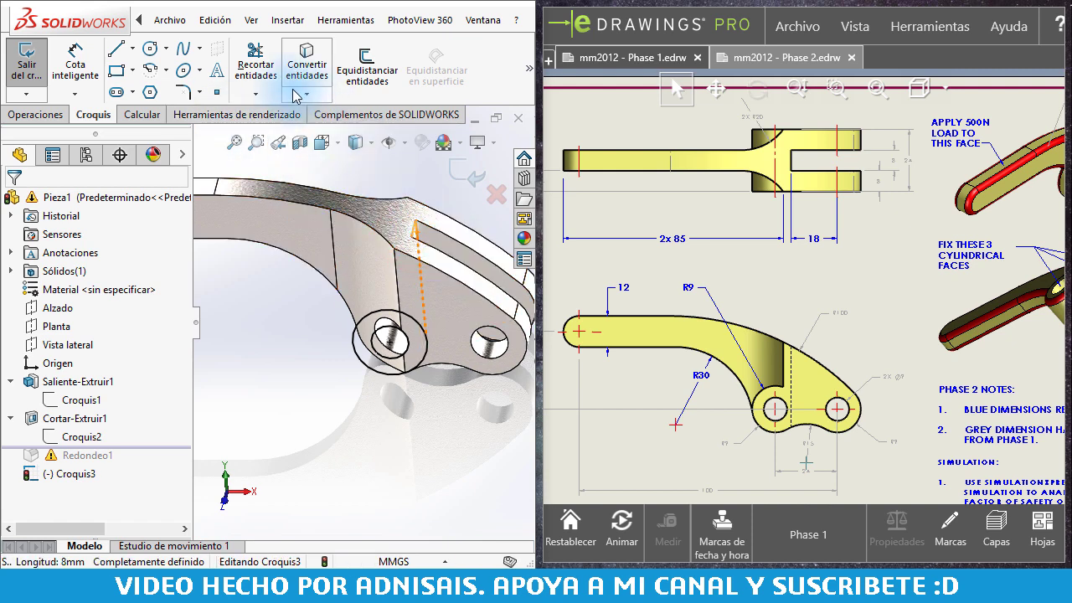
pyautogui.click(306, 64)
pyautogui.click(635, 293)
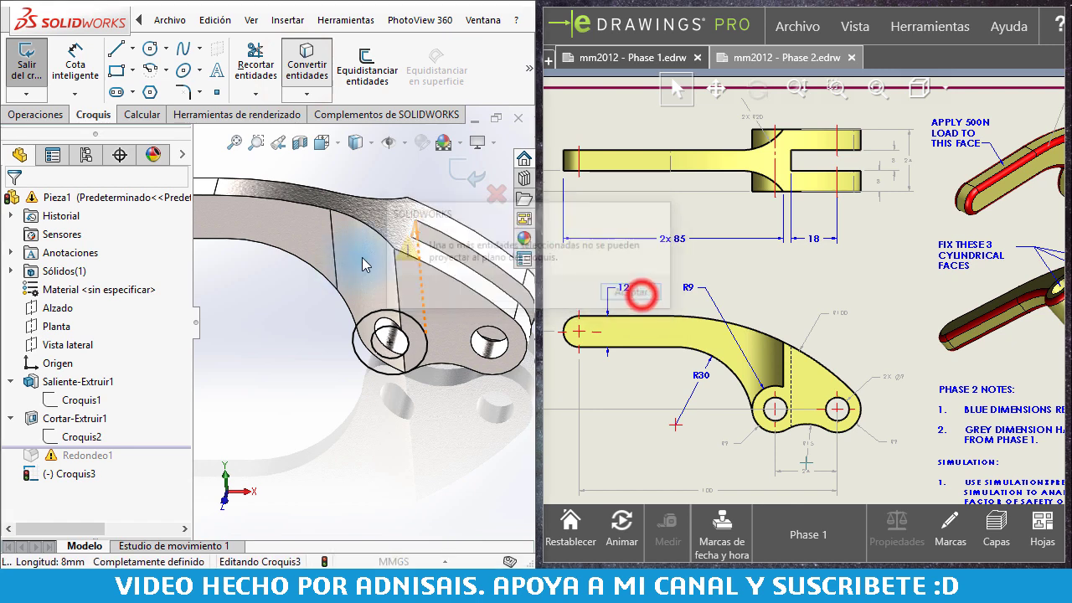
pyautogui.click(357, 249)
pyautogui.press('Return')
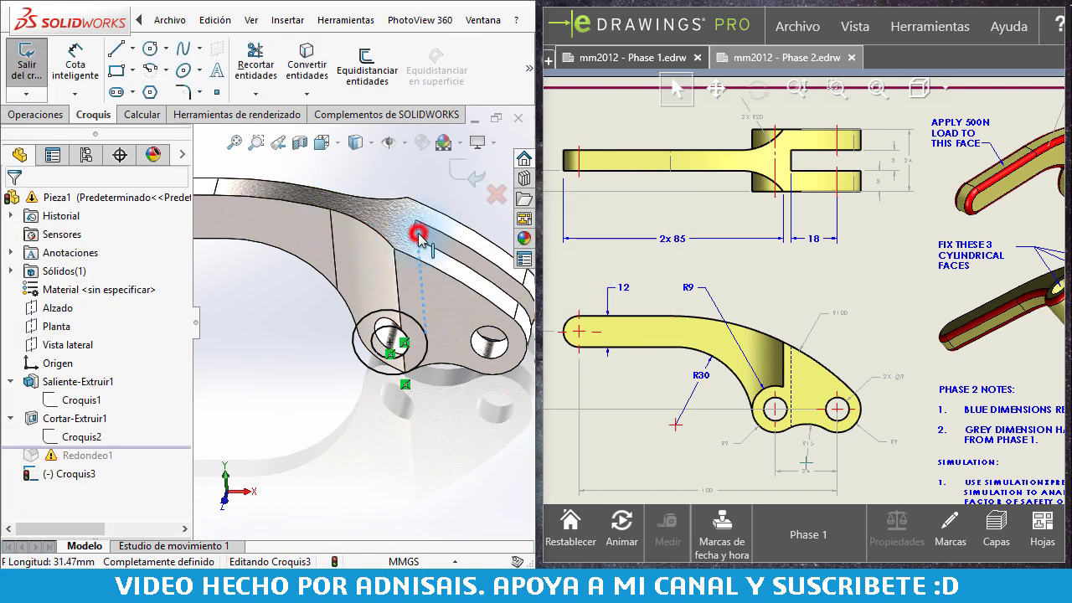
pyautogui.click(307, 67)
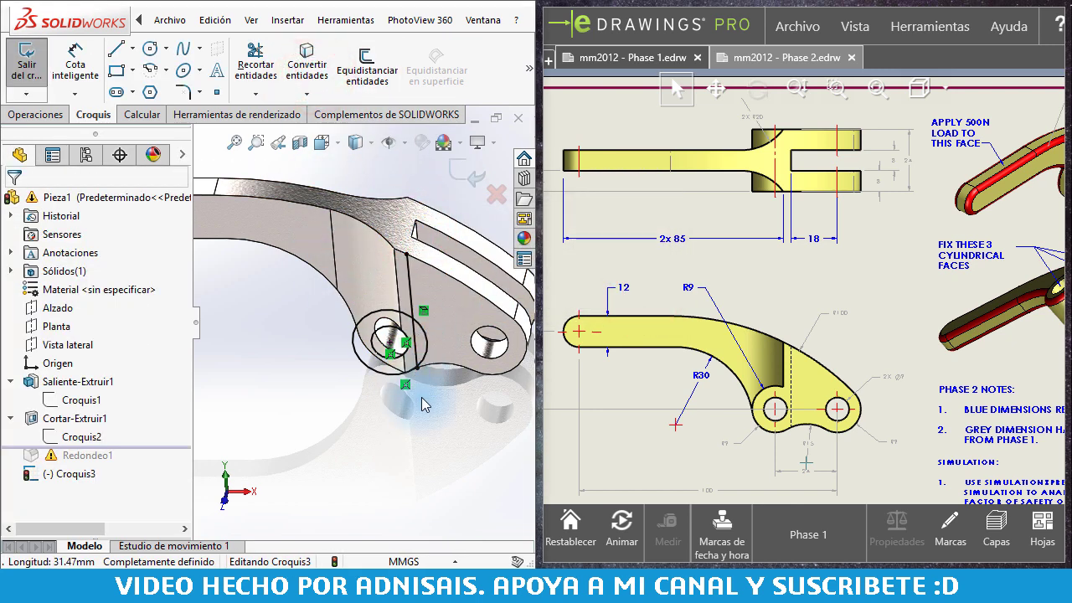
pyautogui.scroll(-2, 433, 404)
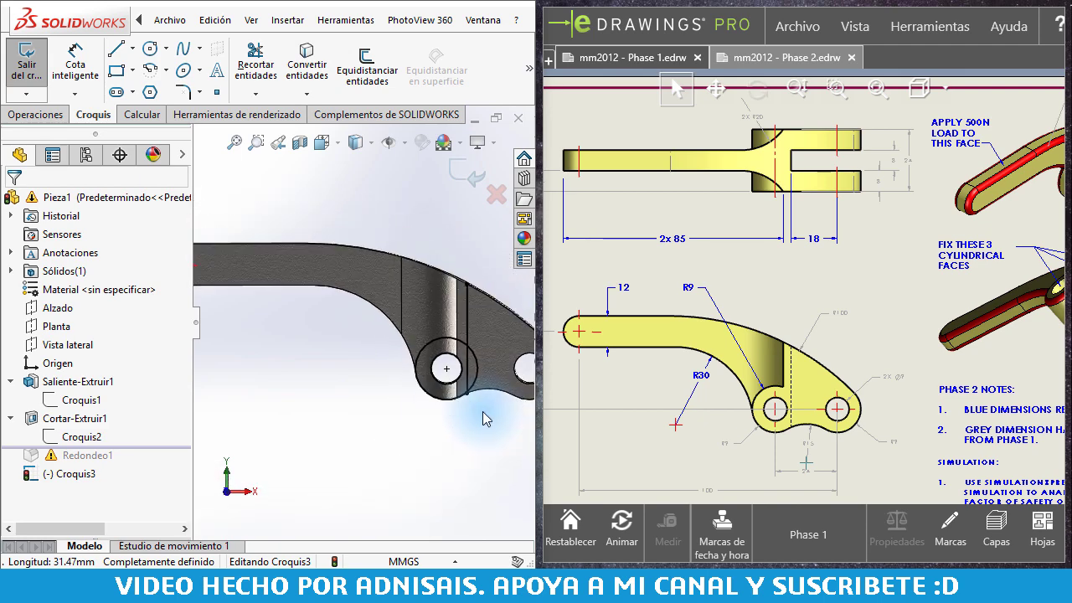
pyautogui.scroll(-2, 437, 408)
pyautogui.scroll(-2, 442, 416)
pyautogui.scroll(-2, 447, 424)
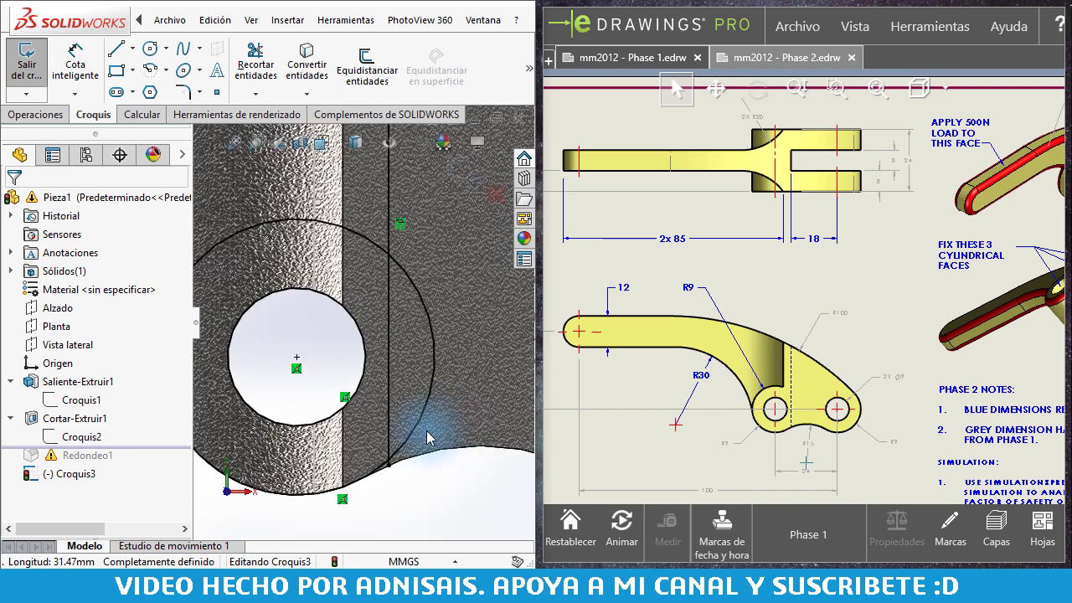
pyautogui.scroll(2, 435, 445)
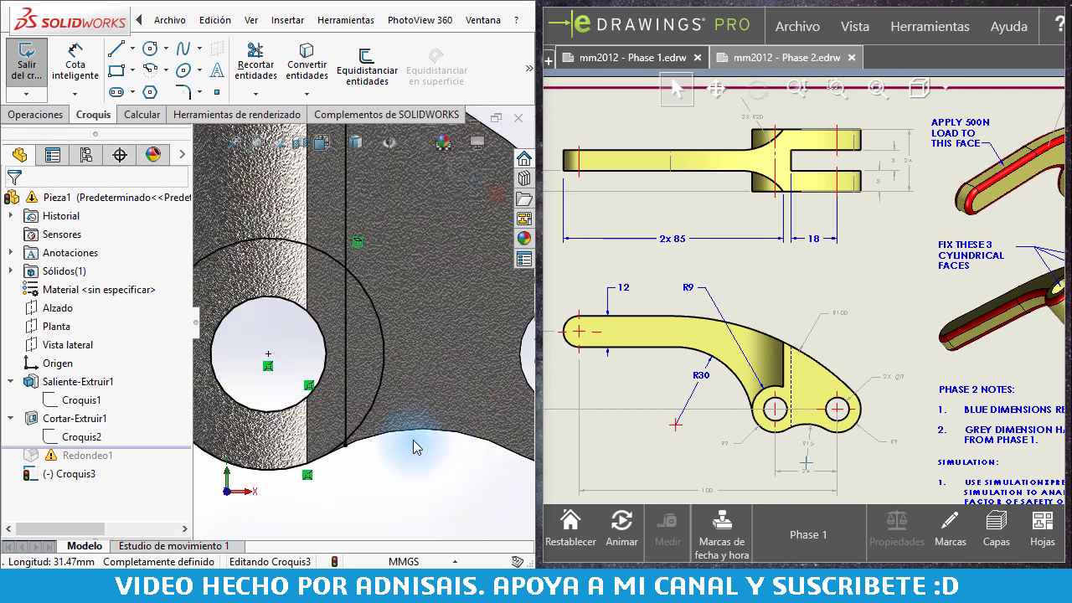
pyautogui.scroll(2, 416, 446)
# Power-trim the line above the circle and its leftover segment.
pyautogui.press('l')
pyautogui.press('t')
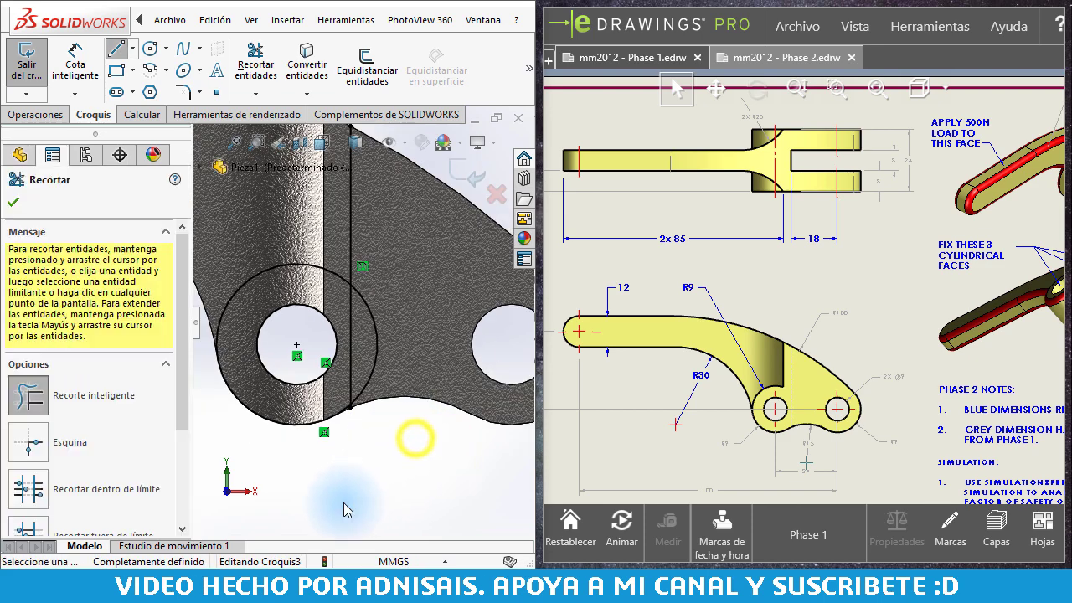
pyautogui.moveTo(293, 189); pyautogui.dragTo(374, 333)
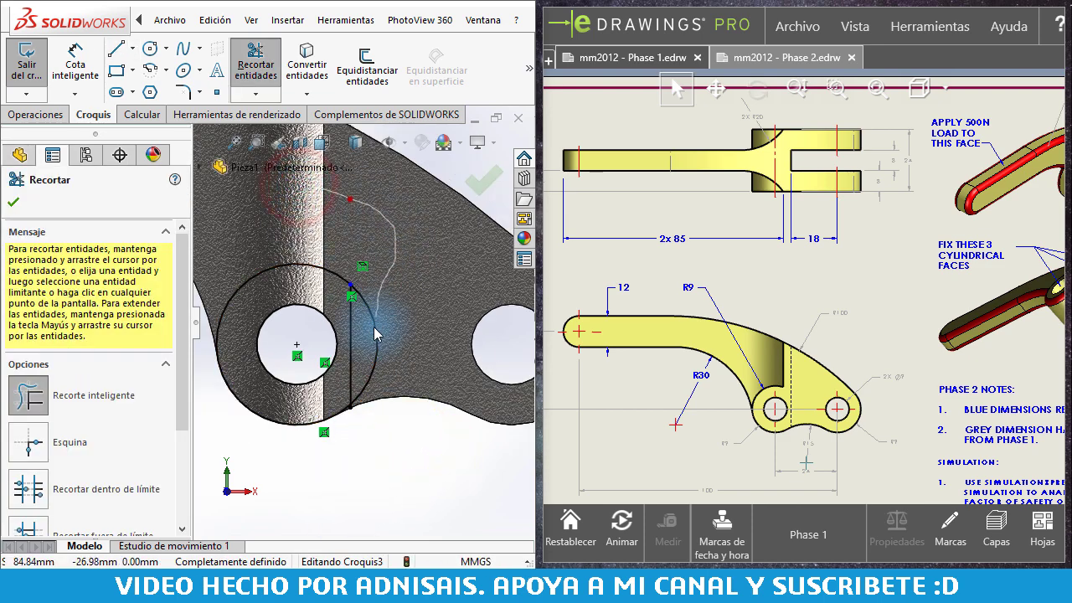
pyautogui.scroll(-3, 360, 359)
pyautogui.scroll(-3, 343, 359)
pyautogui.scroll(-2, 339, 322)
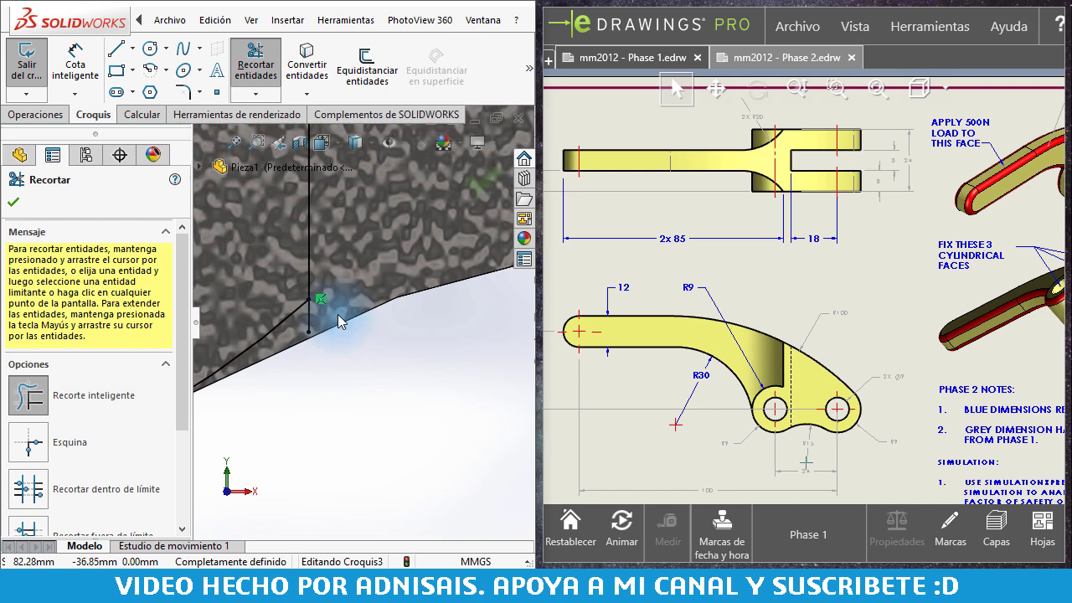
pyautogui.click(338, 315)
pyautogui.scroll(2, 373, 341)
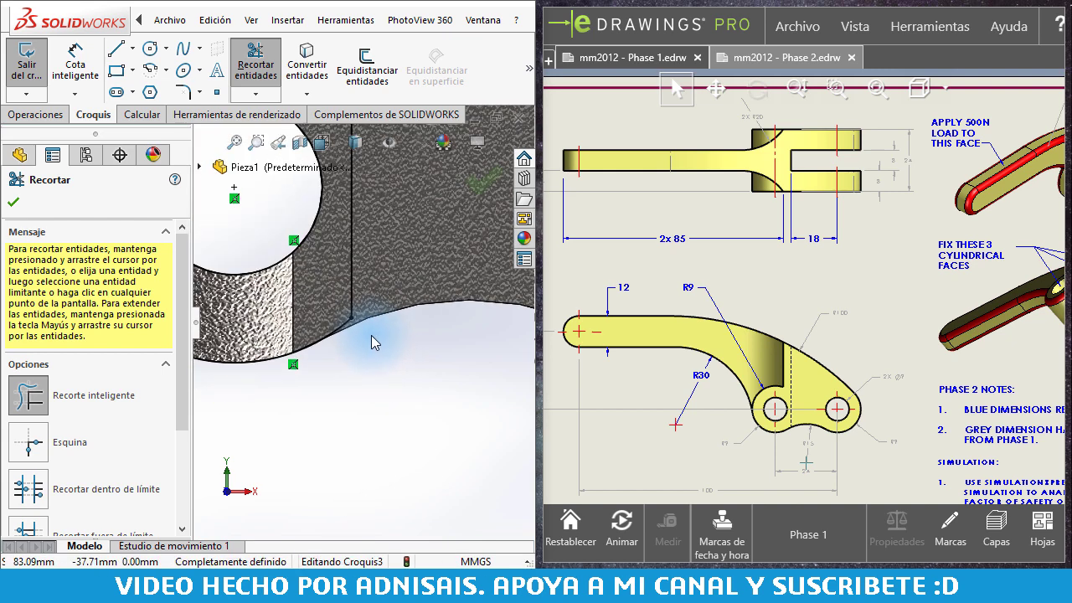
pyautogui.scroll(2, 377, 333)
pyautogui.scroll(1, 381, 331)
pyautogui.press('Escape')
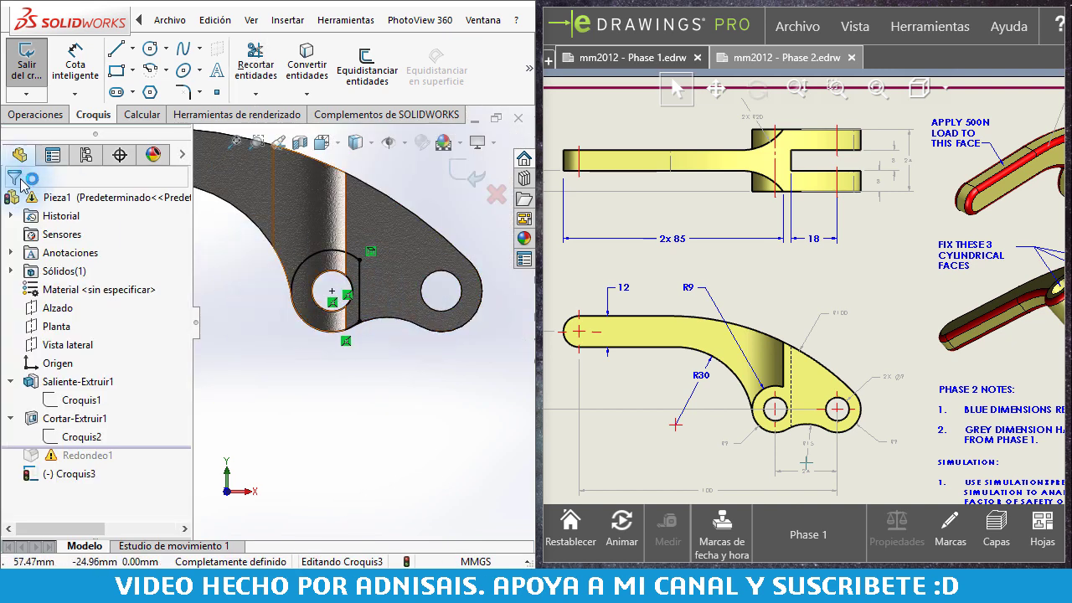
# Extrude the Croquis3 profile through all in the reversed direction as boss Saliente-Extruir2.
pyautogui.click(36, 114)
pyautogui.click(37, 63)
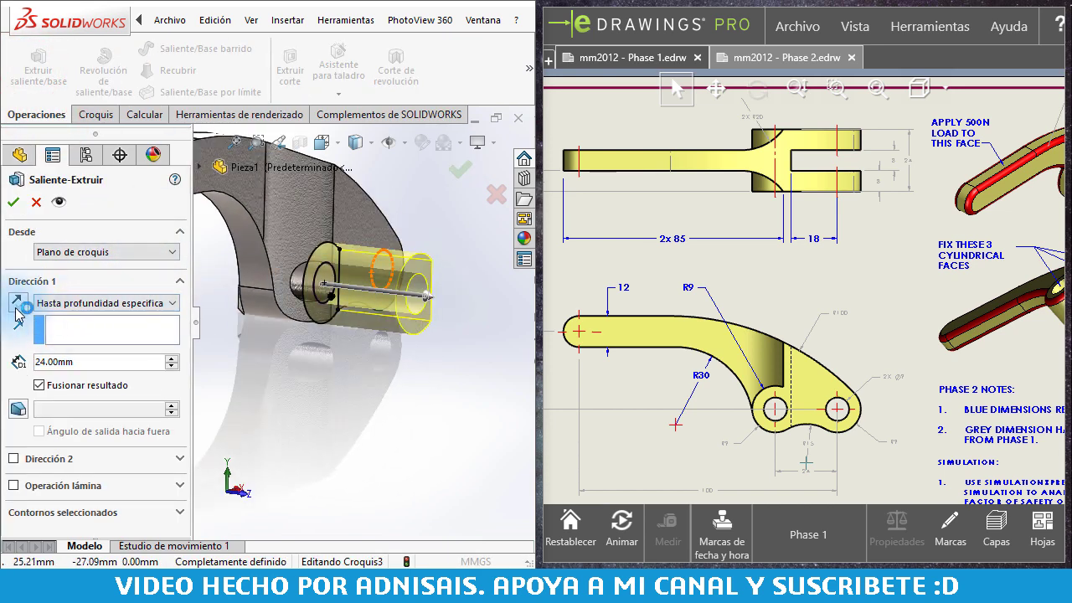
pyautogui.click(15, 301)
pyautogui.click(90, 303)
pyautogui.click(83, 327)
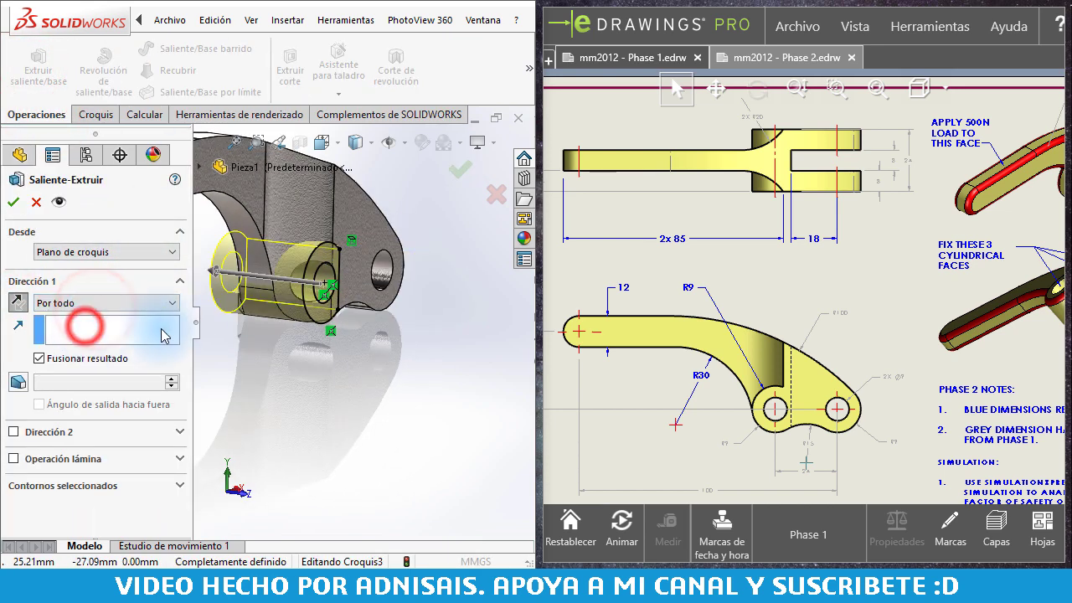
pyautogui.moveTo(323, 267); pyautogui.dragTo(207, 293, button='middle')
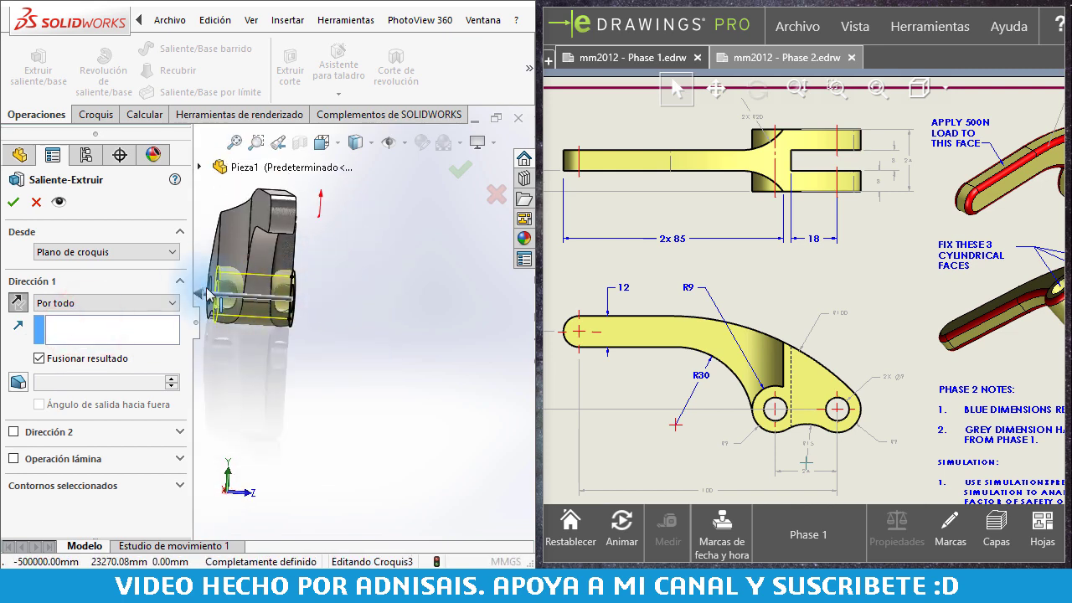
pyautogui.moveTo(280, 303); pyautogui.dragTo(352, 293, button='middle')
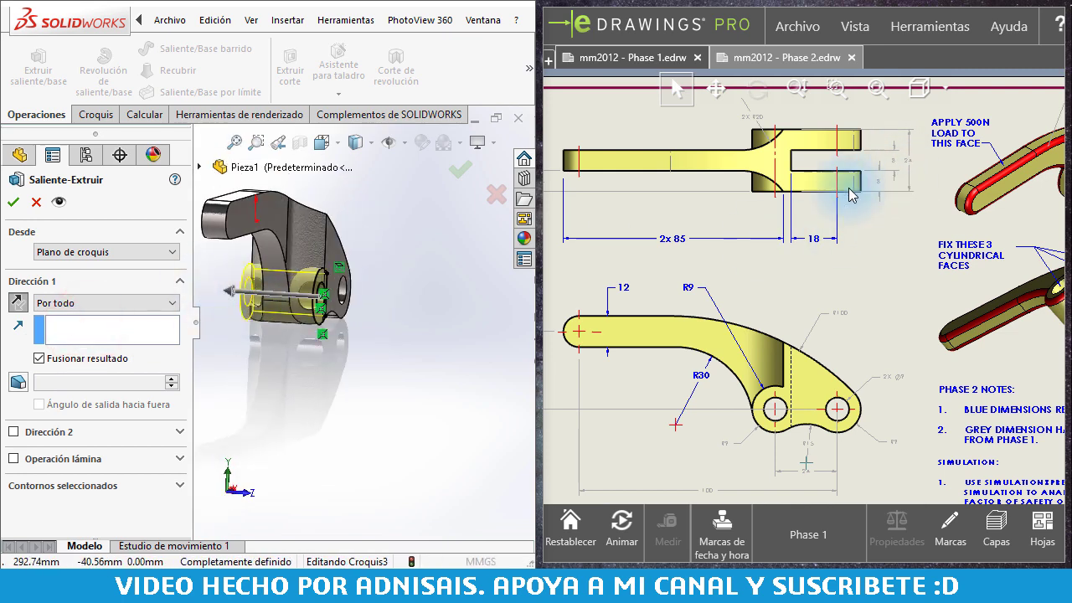
pyautogui.click(14, 204)
# Inspect the new boss, curved arm and holes, then fit the whole part in view.
pyautogui.moveTo(310, 311)
pyautogui.mouseDown(button='middle')
pyautogui.moveTo(307, 276)
pyautogui.moveTo(337, 275)
pyautogui.moveTo(327, 395)
pyautogui.mouseUp(button='middle')
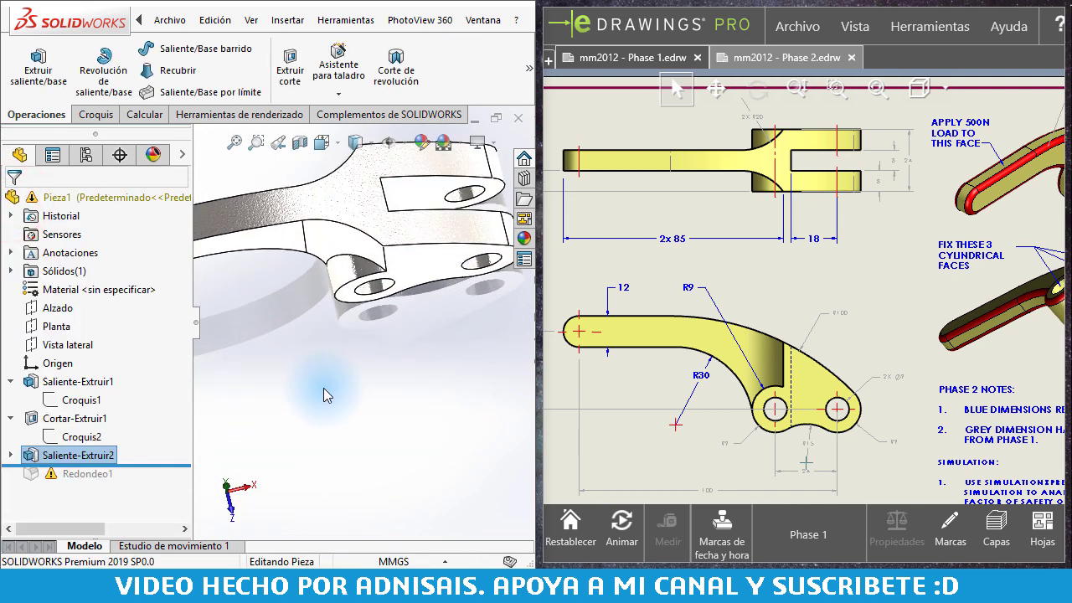
pyautogui.moveTo(765, 217); pyautogui.dragTo(733, 281, button='middle')
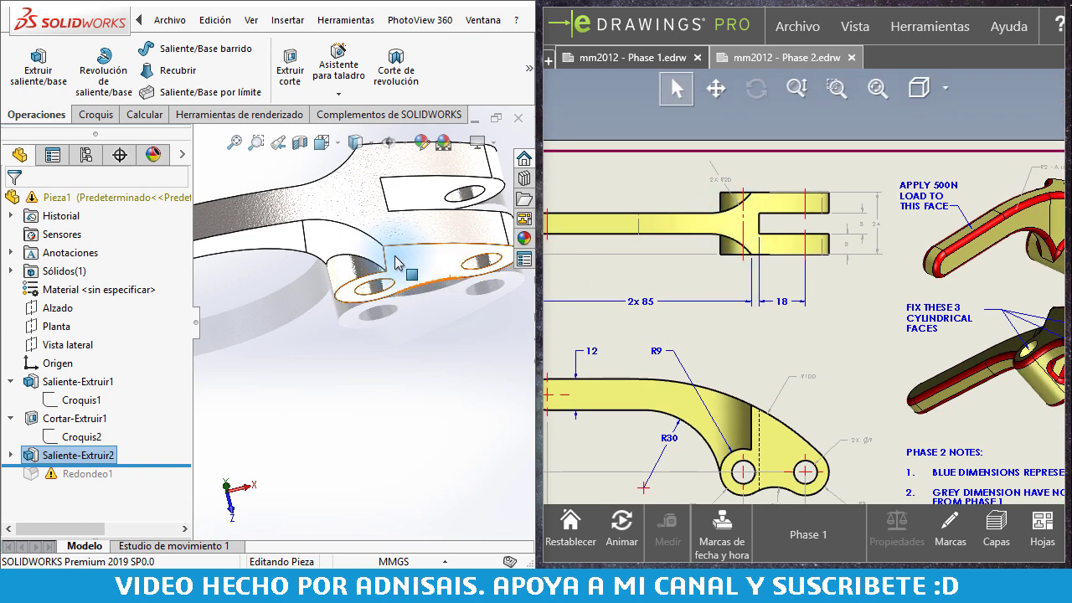
pyautogui.moveTo(397, 262); pyautogui.dragTo(383, 238, button='middle')
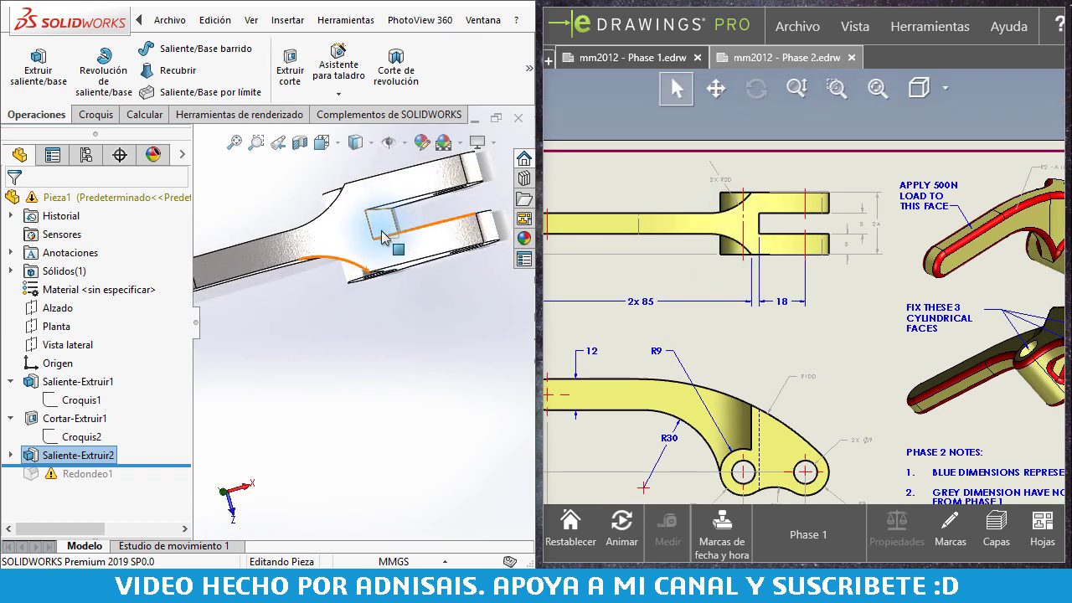
pyautogui.moveTo(421, 237); pyautogui.dragTo(348, 418, button='middle')
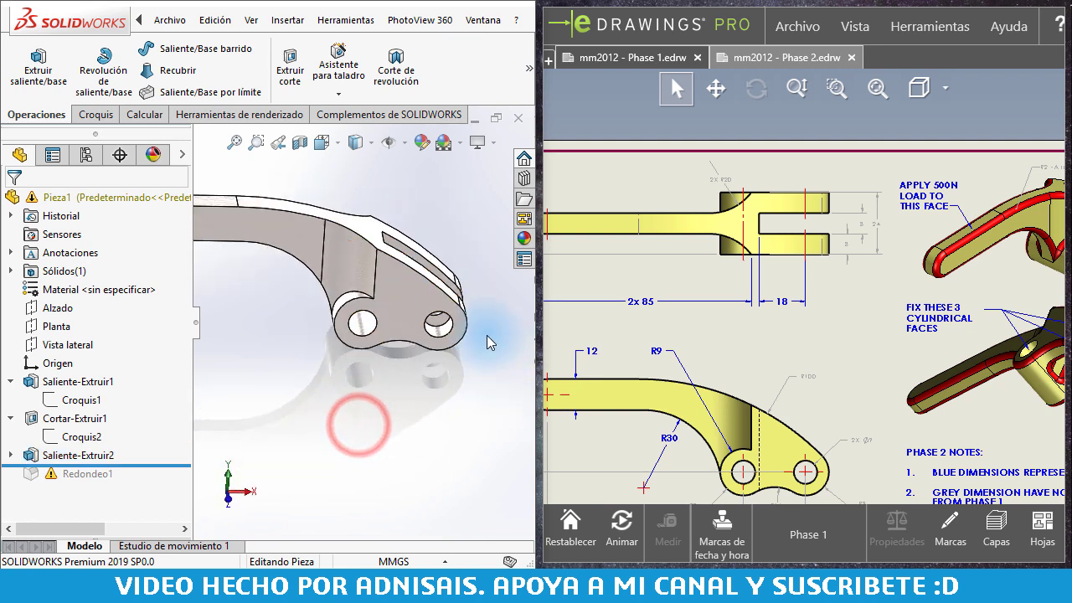
pyautogui.press('f')
pyautogui.moveTo(136, 465); pyautogui.dragTo(132, 480)
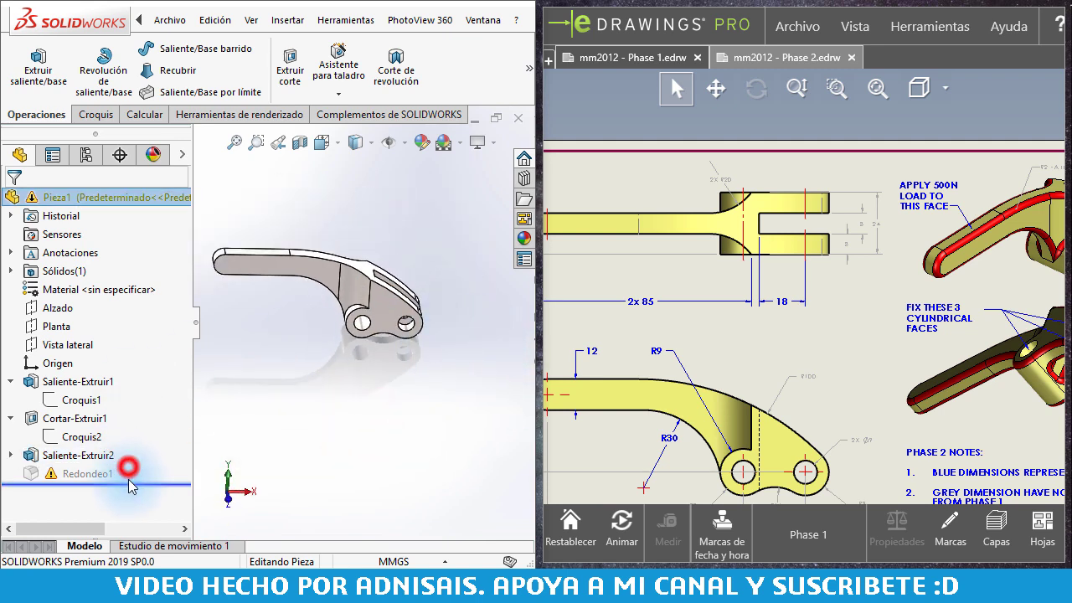
# Edit the 2 mm Redondeo1 fillet and add two more edges to it.
pyautogui.click(67, 470)
pyautogui.click(81, 419)
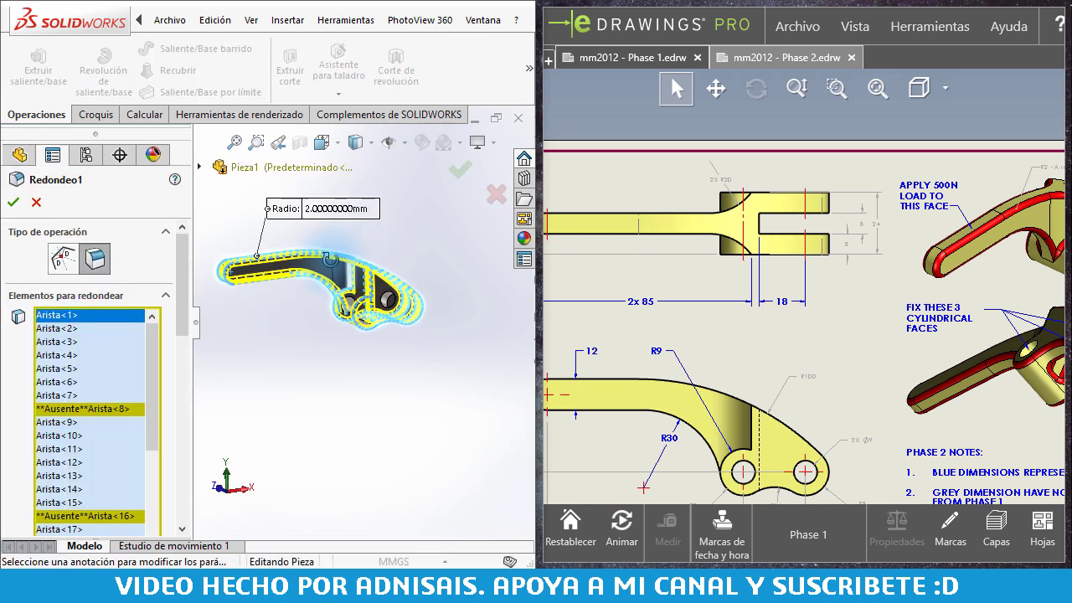
pyautogui.moveTo(375, 266)
pyautogui.mouseDown(button='middle')
pyautogui.moveTo(212, 397)
pyautogui.moveTo(363, 356)
pyautogui.moveTo(384, 336)
pyautogui.mouseUp(button='middle')
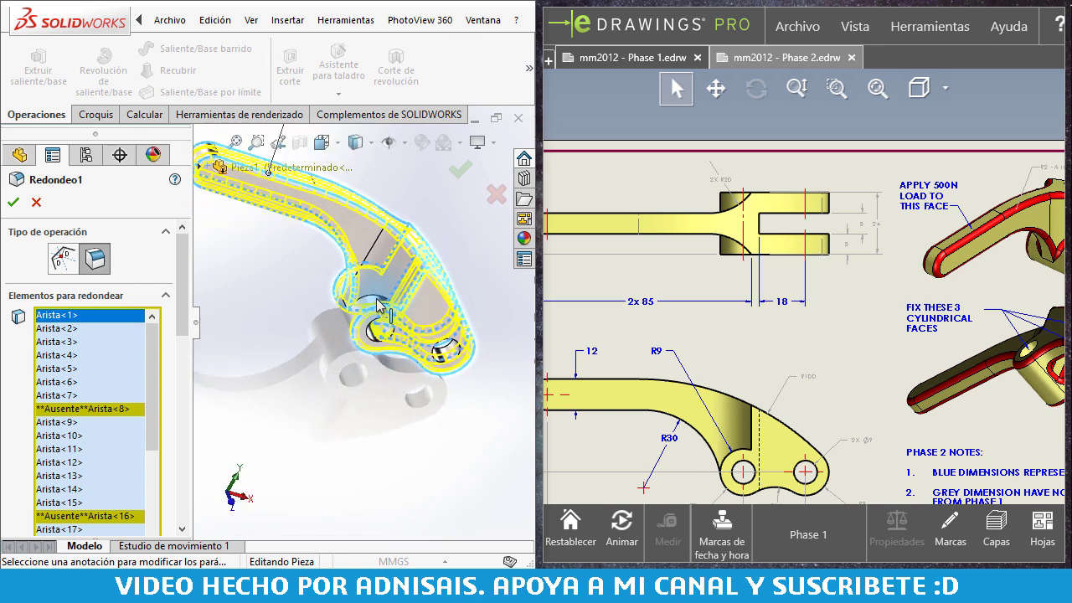
pyautogui.scroll(-3, 378, 302)
pyautogui.click(373, 299)
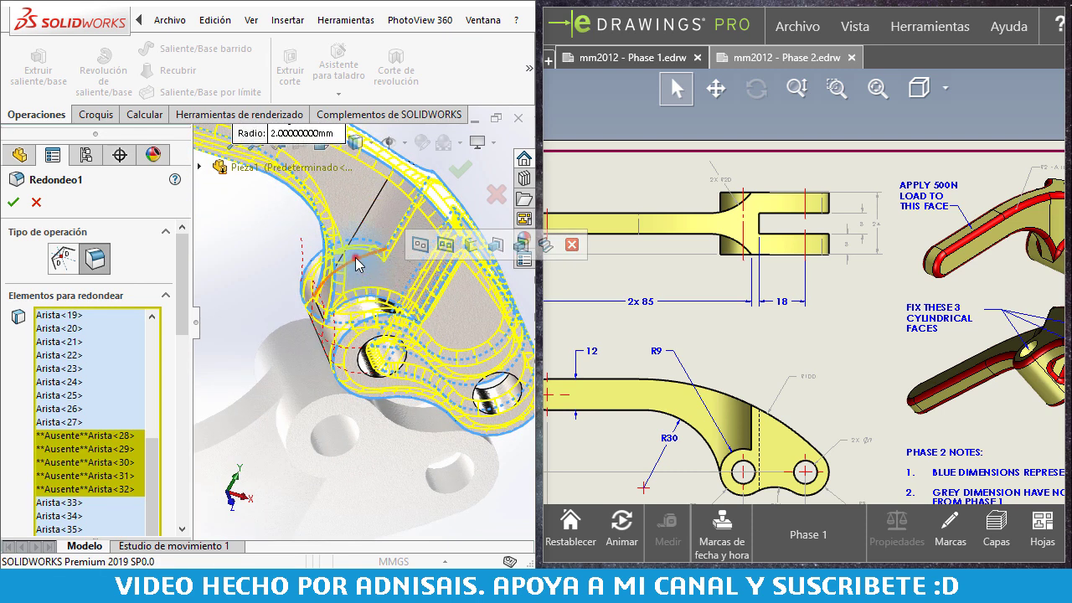
pyautogui.click(356, 265)
pyautogui.moveTo(356, 264)
pyautogui.mouseDown(button='middle')
pyautogui.moveTo(250, 164)
pyautogui.moveTo(302, 362)
pyautogui.moveTo(341, 338)
pyautogui.moveTo(295, 325)
pyautogui.moveTo(569, 237)
pyautogui.moveTo(425, 302)
pyautogui.mouseUp(button='middle')
pyautogui.scroll(-5, 302, 362)
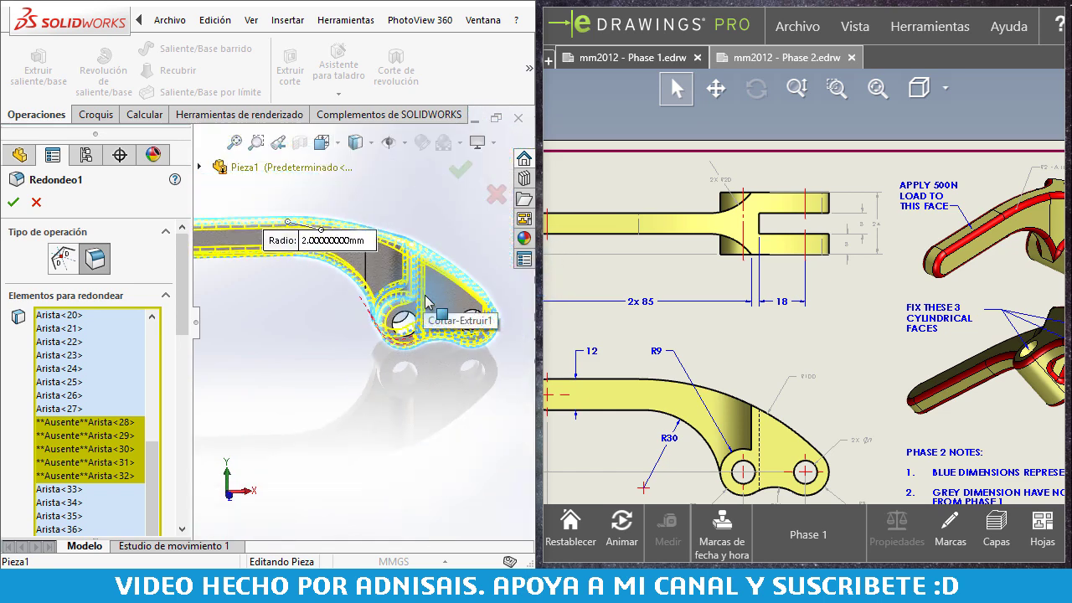
pyautogui.scroll(-1, 426, 301)
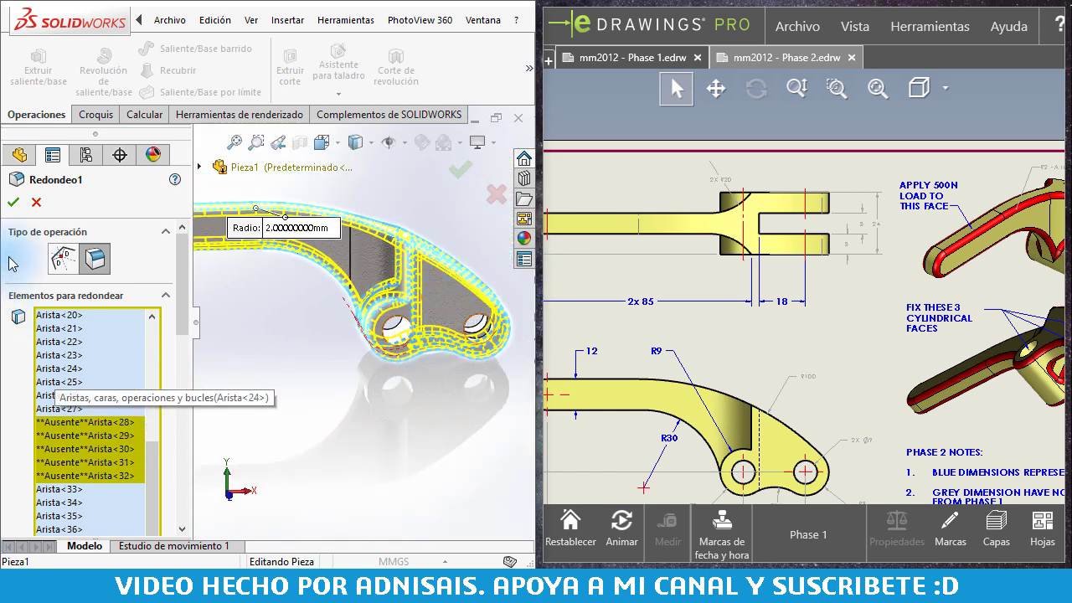
# Accept the fillet with its missing edges removed, and show the part in isometric view.
pyautogui.click(13, 209)
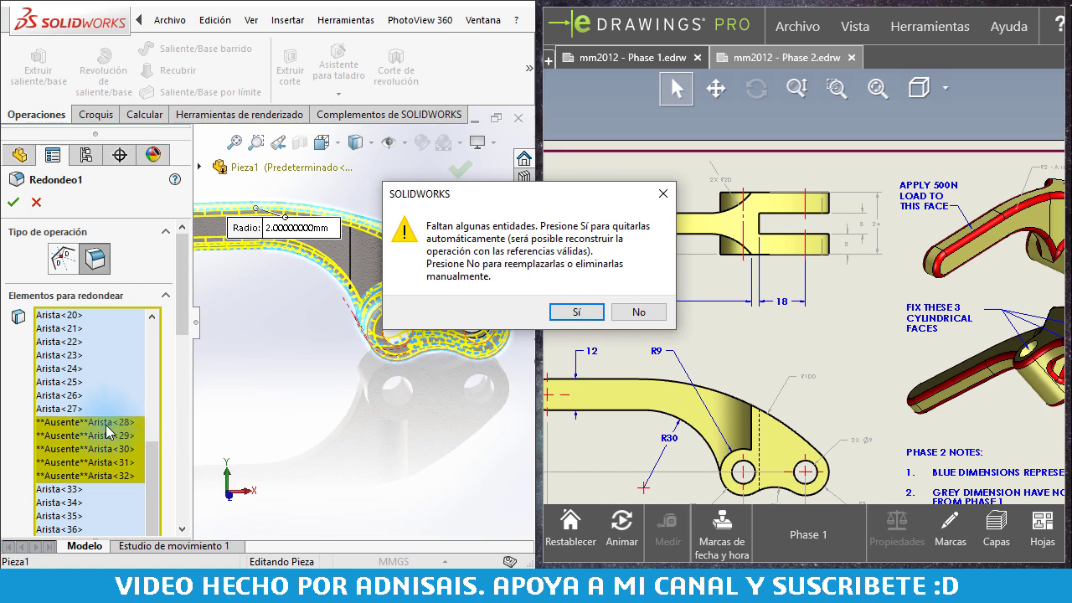
pyautogui.click(595, 318)
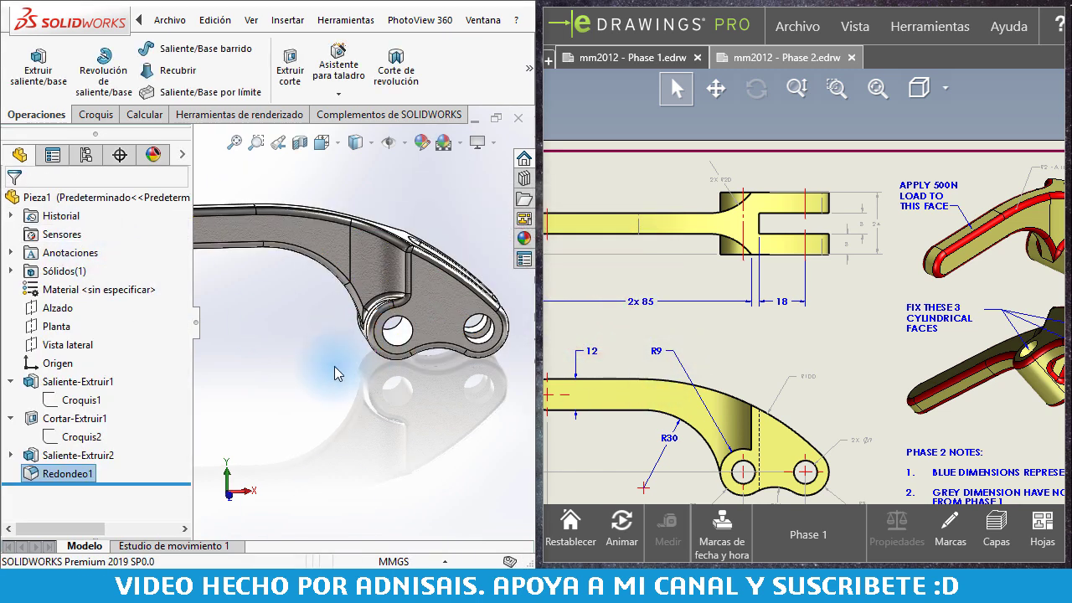
pyautogui.hotkey('ctrl', '7')
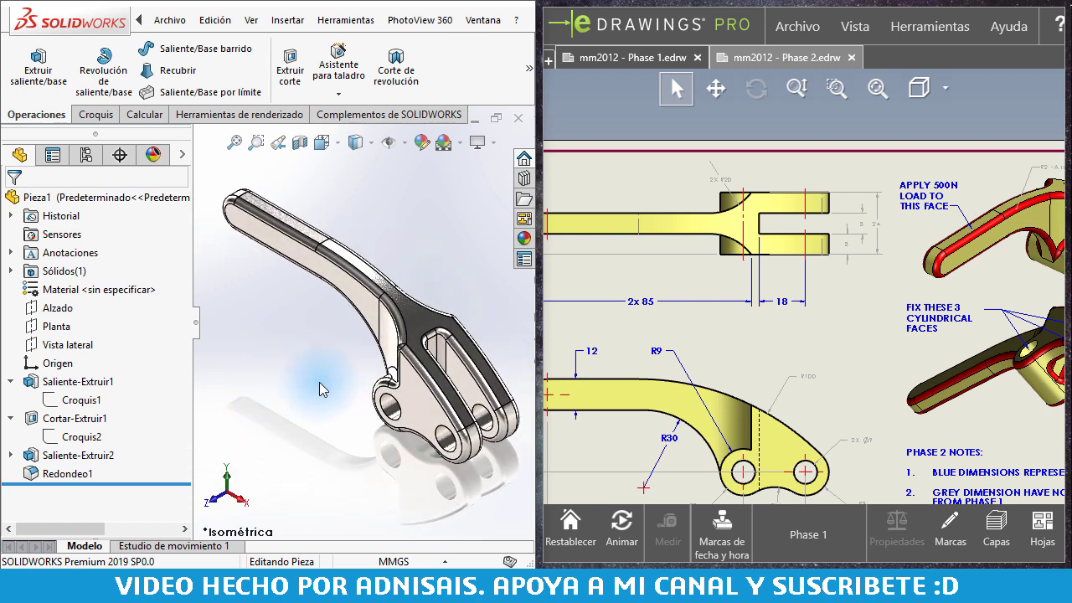
pyautogui.moveTo(837, 358); pyautogui.dragTo(747, 305, button='middle')
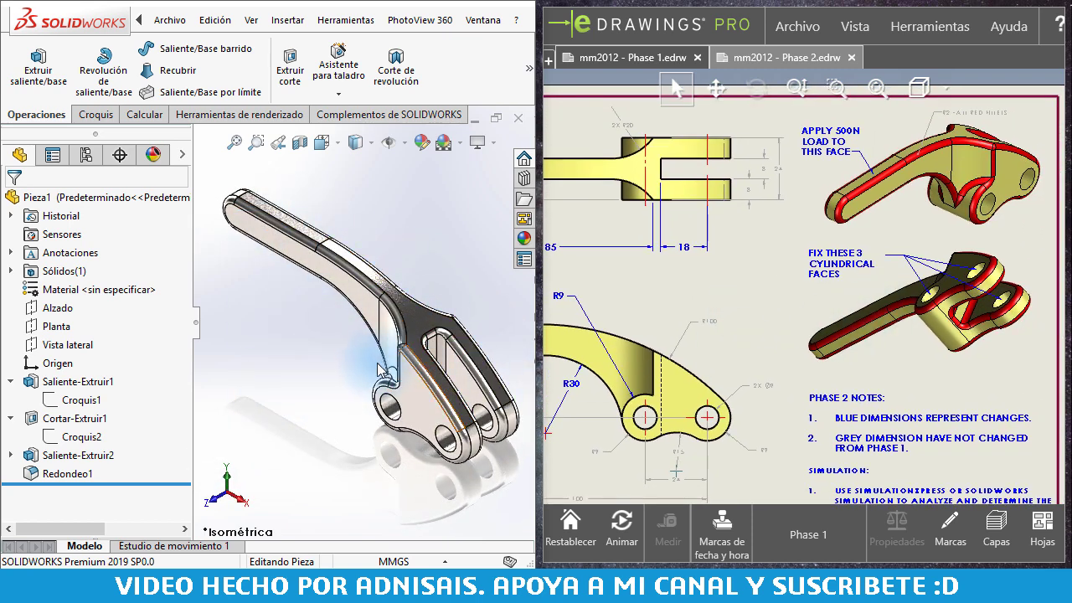
pyautogui.moveTo(820, 369); pyautogui.dragTo(795, 358, button='middle')
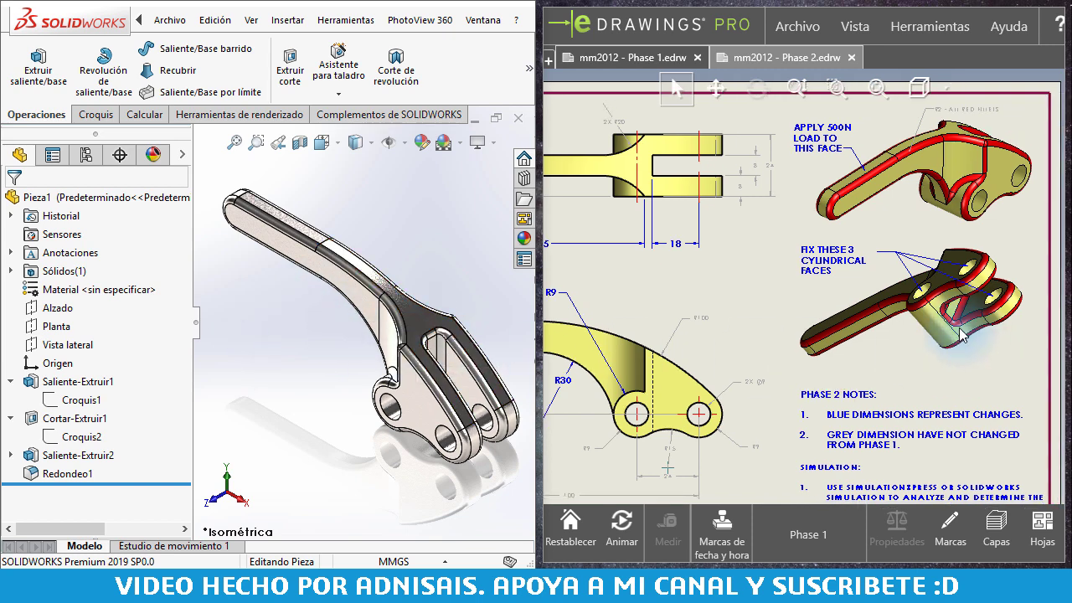
pyautogui.click(474, 222)
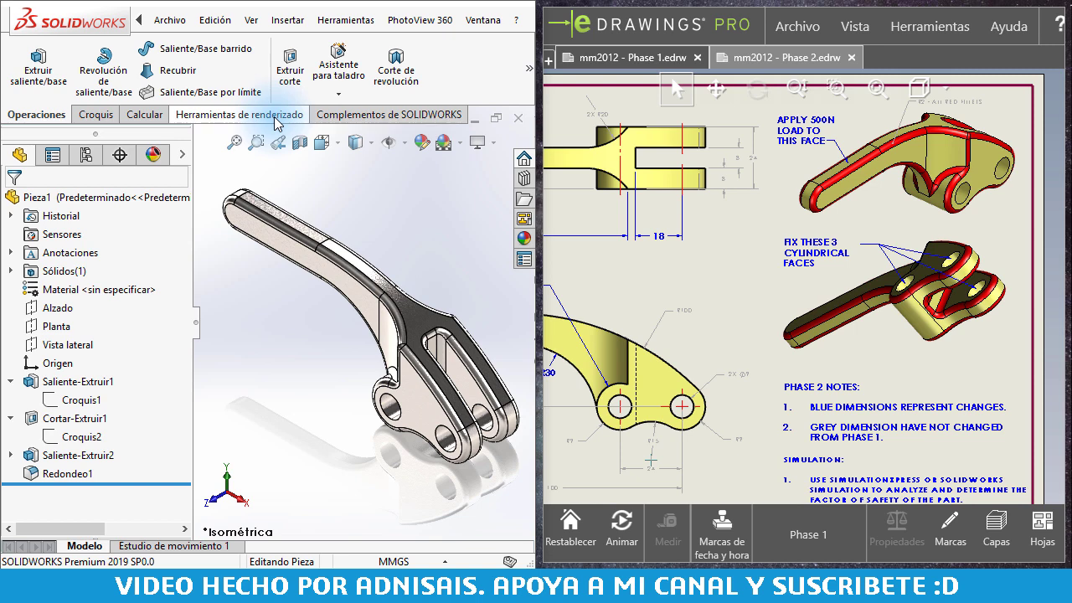
# Launch the SimulationXpress analysis wizard from the evaluation tools.
pyautogui.click(129, 115)
pyautogui.click(530, 87)
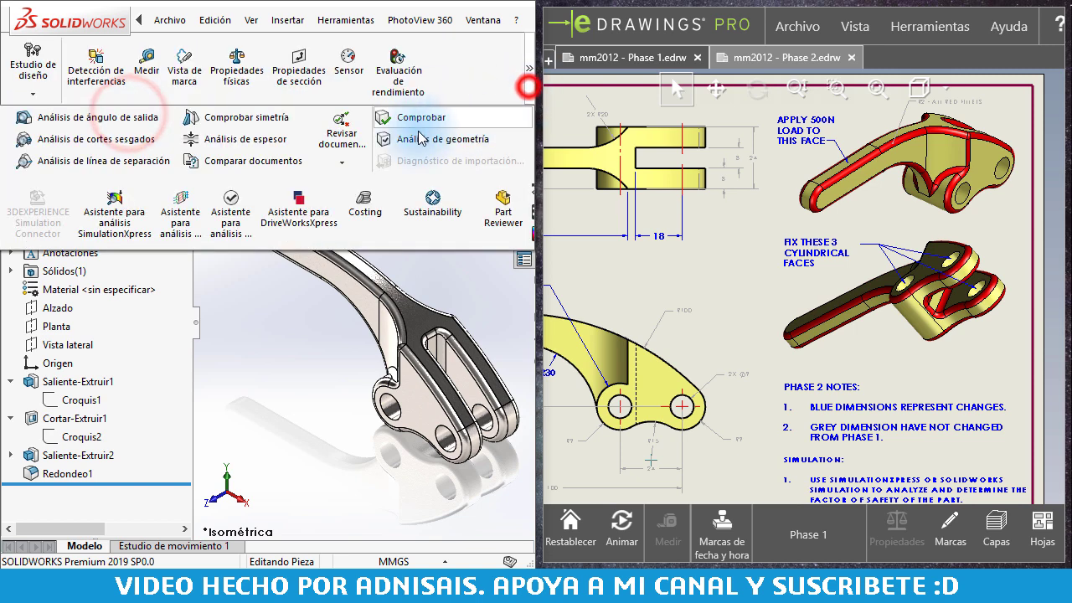
pyautogui.click(128, 222)
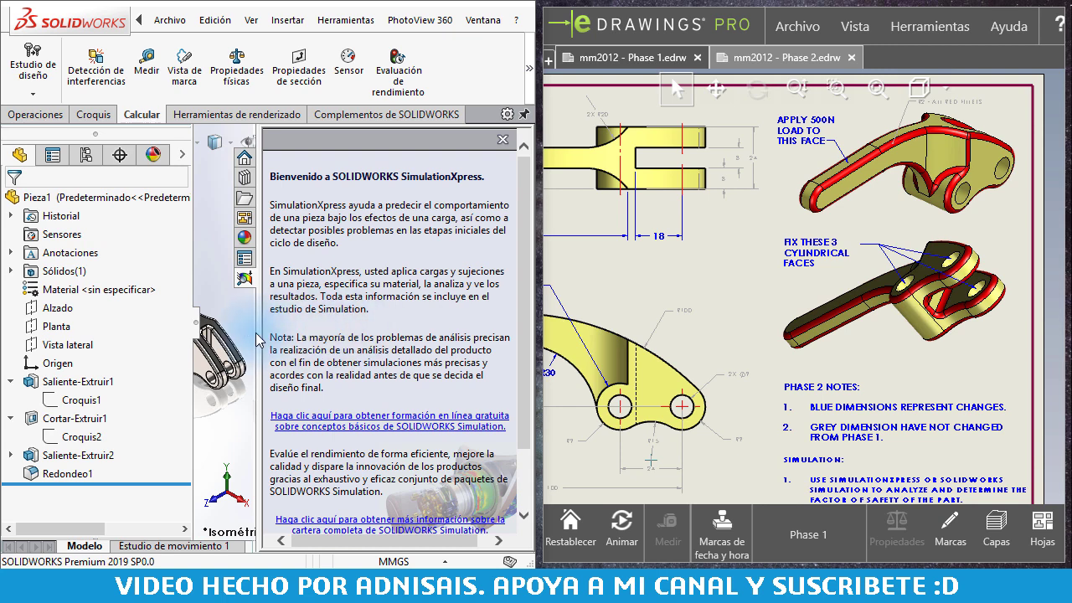
pyautogui.moveTo(256, 332); pyautogui.dragTo(381, 332)
pyautogui.scroll(-3, 473, 272)
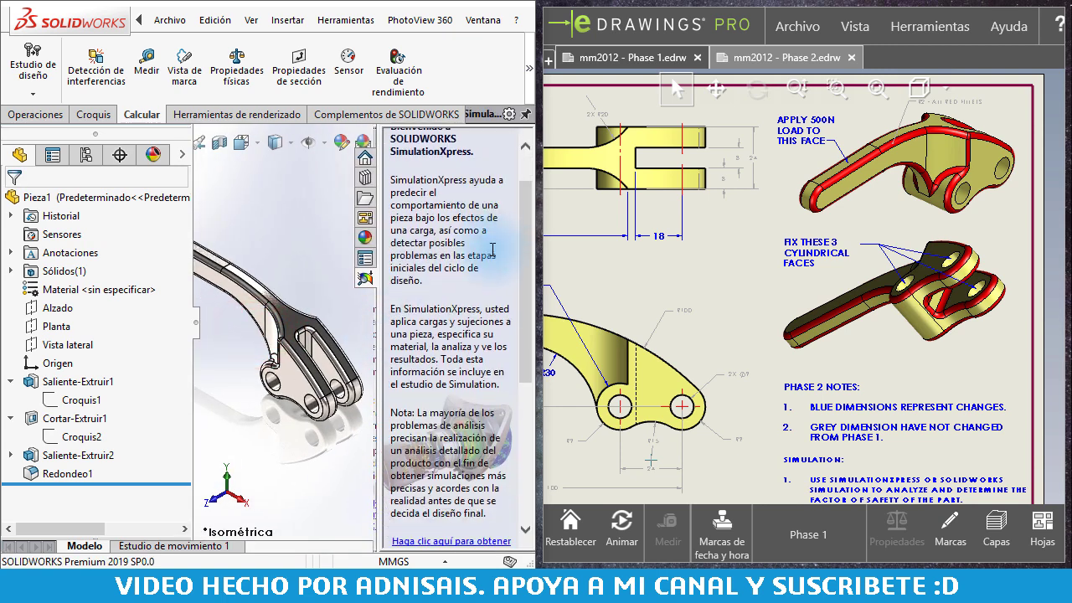
pyautogui.scroll(-1, 473, 272)
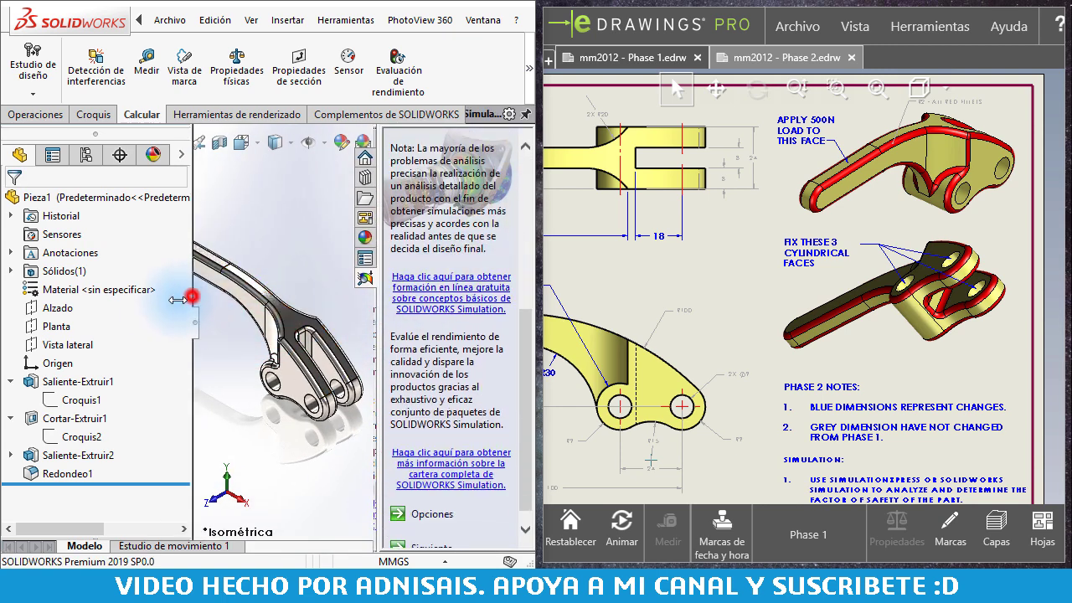
pyautogui.moveTo(177, 300); pyautogui.dragTo(139, 299)
pyautogui.scroll(-1, 447, 469)
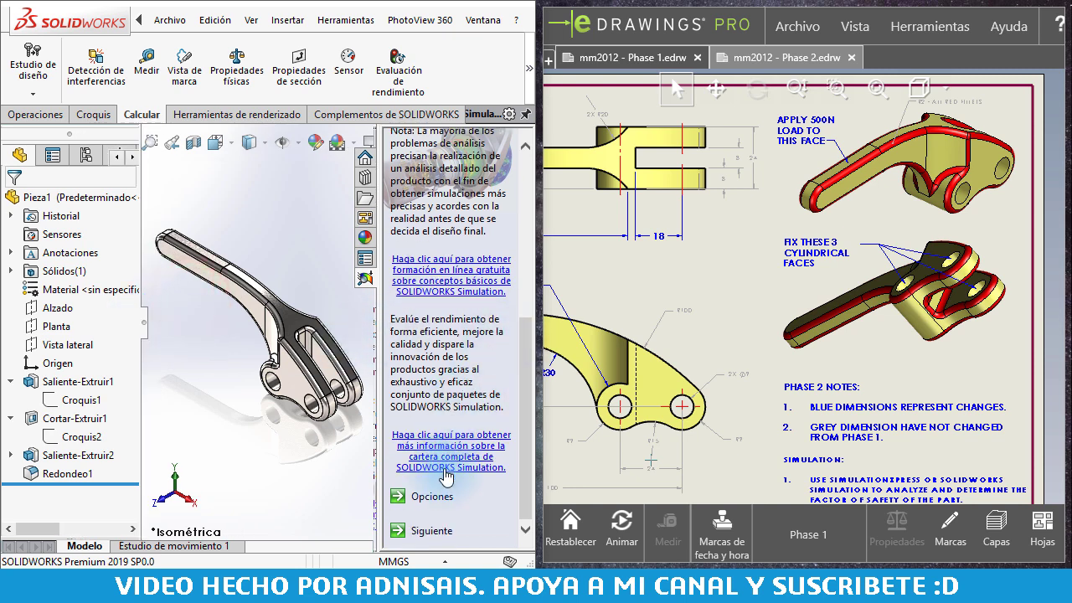
pyautogui.click(432, 530)
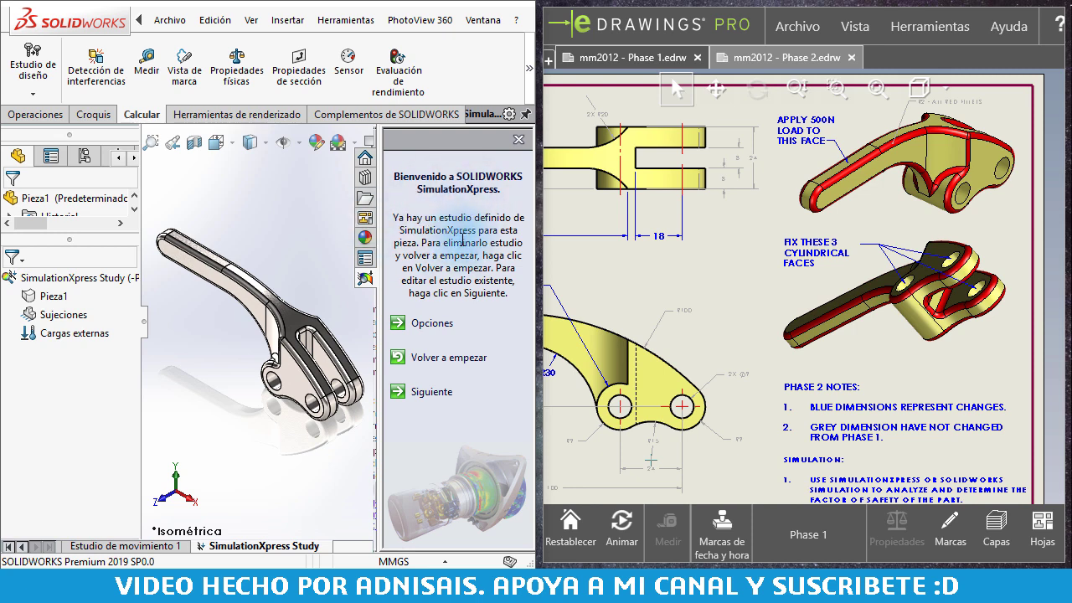
# Restart the study from scratch at the Sujeciones fixtures step.
pyautogui.click(448, 362)
pyautogui.click(331, 331)
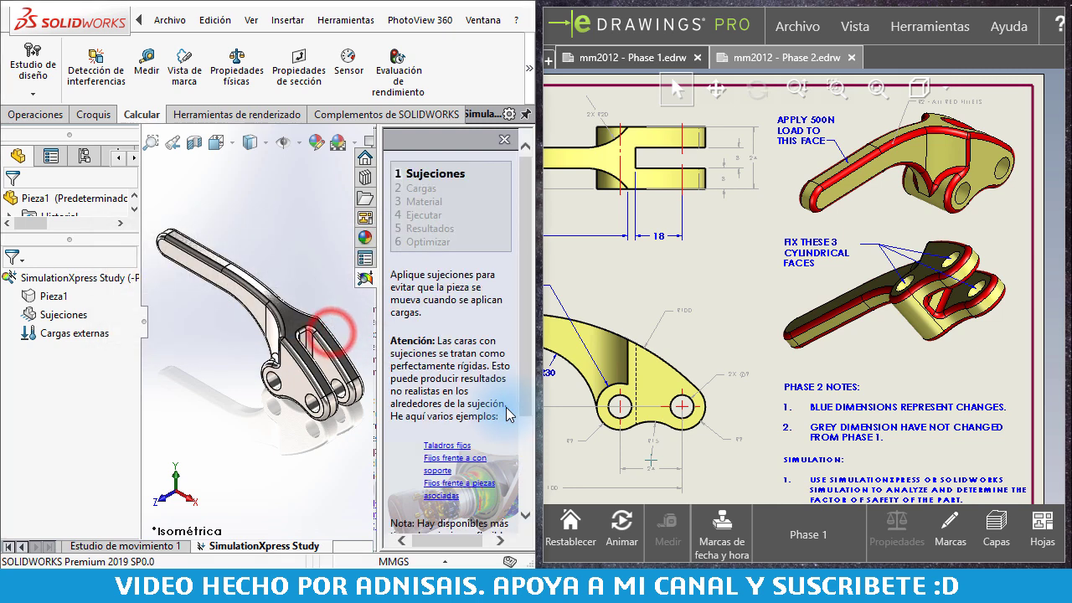
pyautogui.scroll(-3, 494, 393)
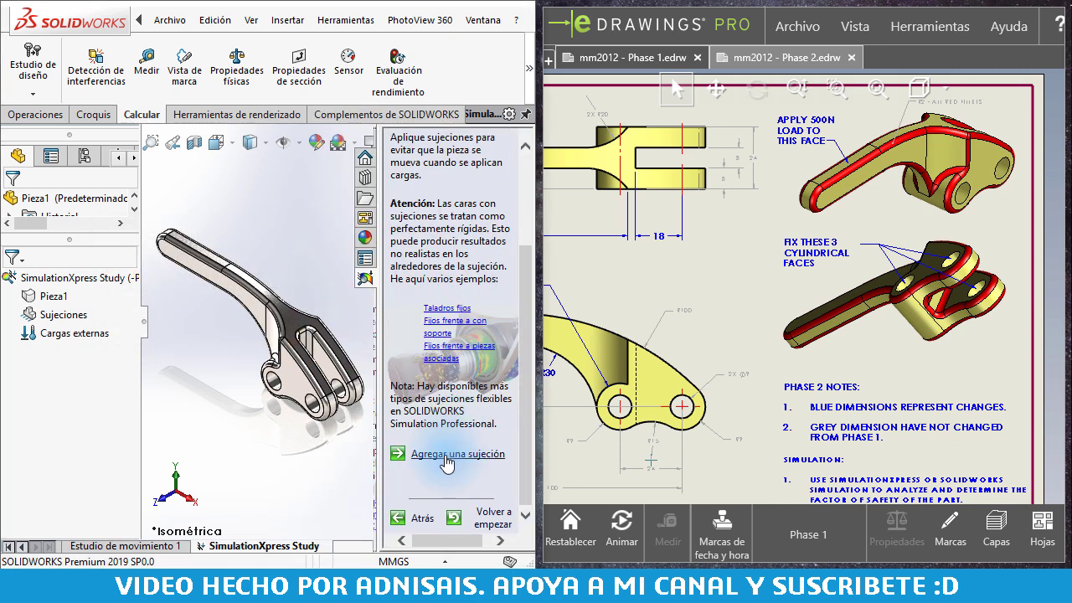
# Fix the lever's three cylindrical hole faces as fixture Fijo-1.
pyautogui.click(400, 455)
pyautogui.scroll(-5, 304, 339)
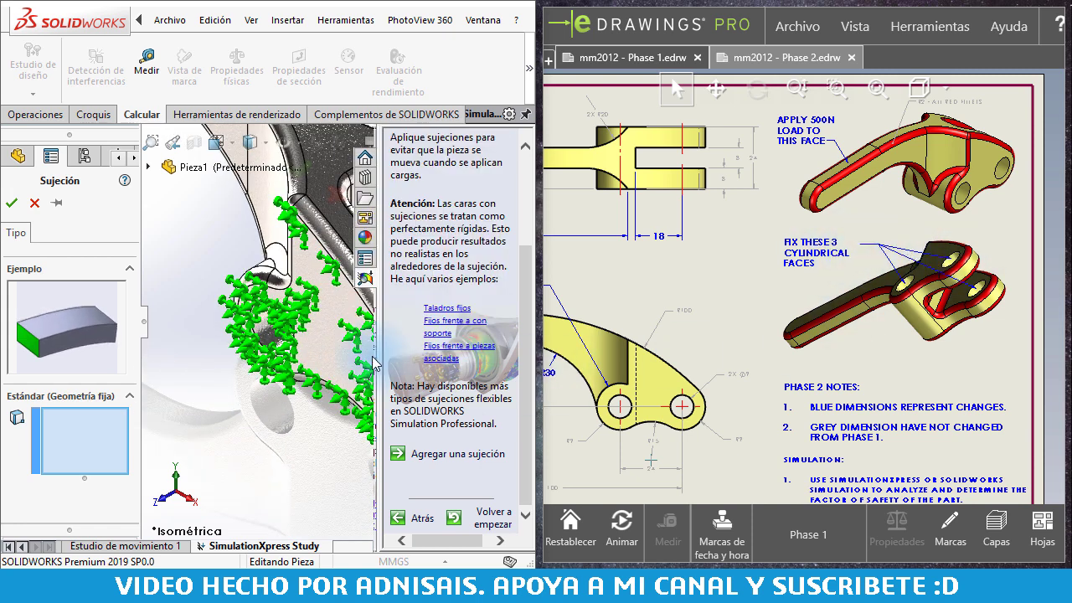
pyautogui.scroll(3, 260, 335)
pyautogui.click(262, 329)
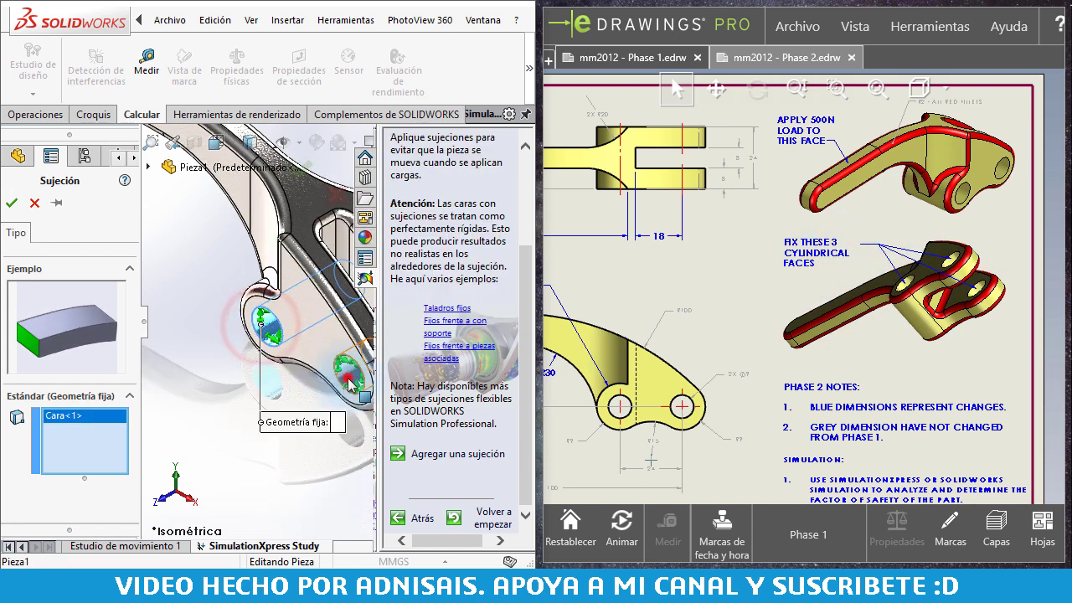
pyautogui.click(276, 394)
pyautogui.scroll(-3, 347, 371)
pyautogui.scroll(2, 301, 344)
pyautogui.click(222, 315)
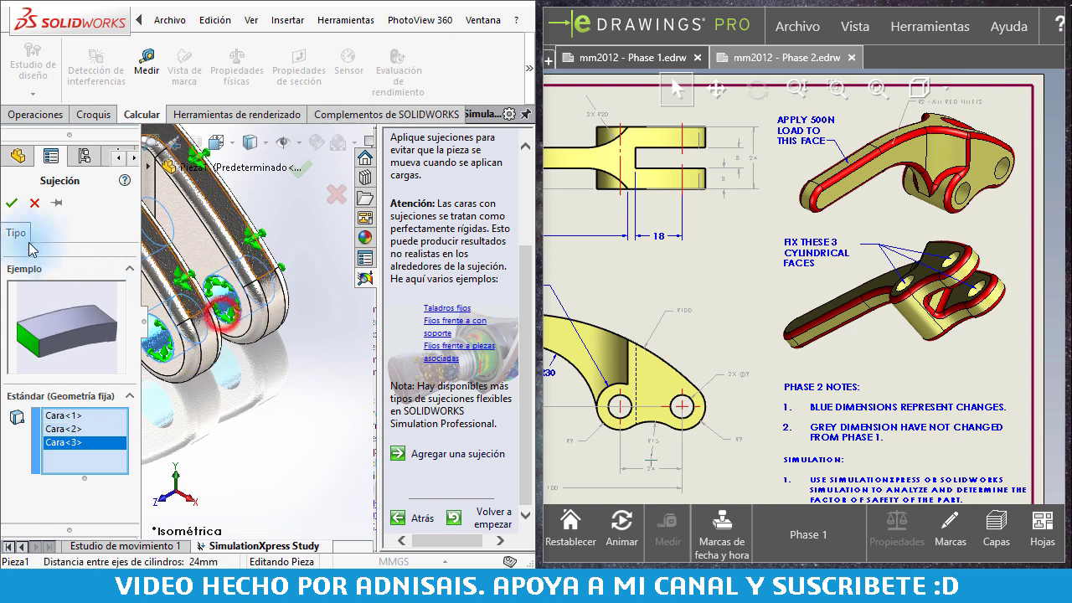
pyautogui.click(7, 205)
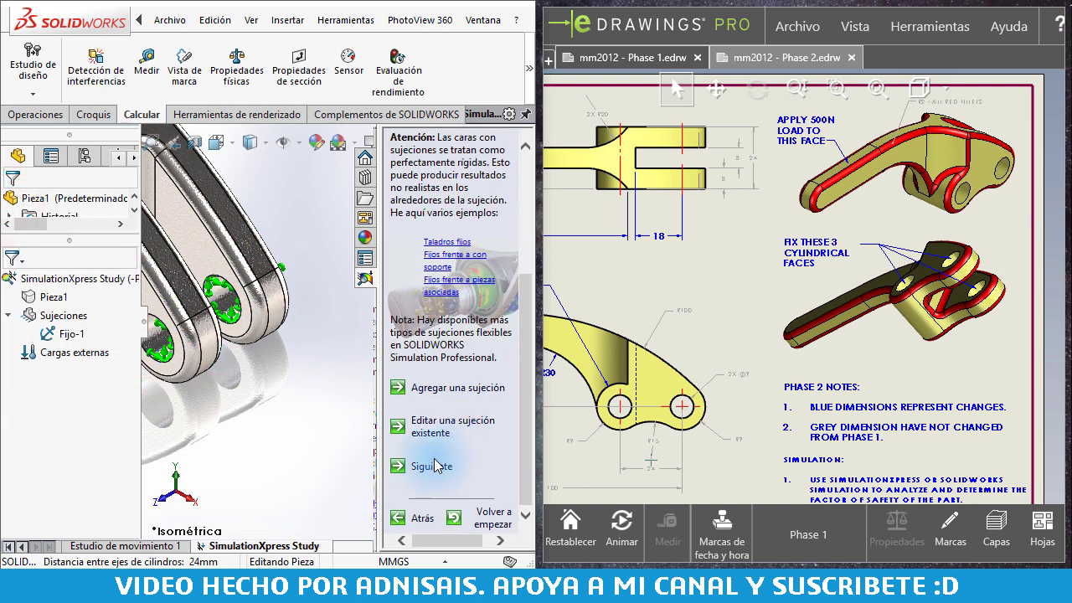
# Apply a 500 N force load, Fuerza-1, to the top face of the arm.
pyautogui.click(432, 467)
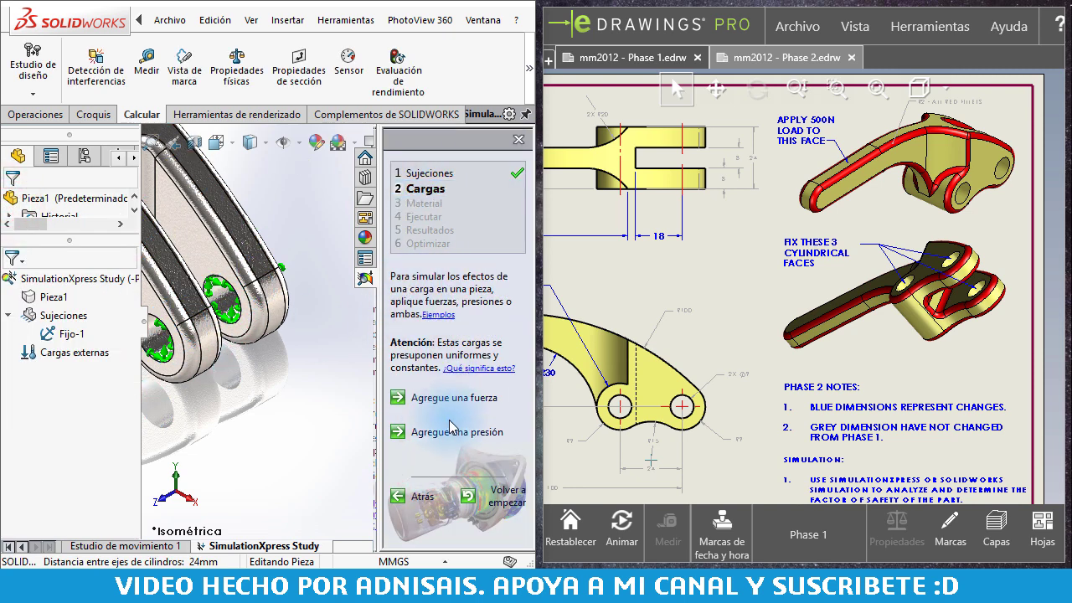
pyautogui.click(436, 391)
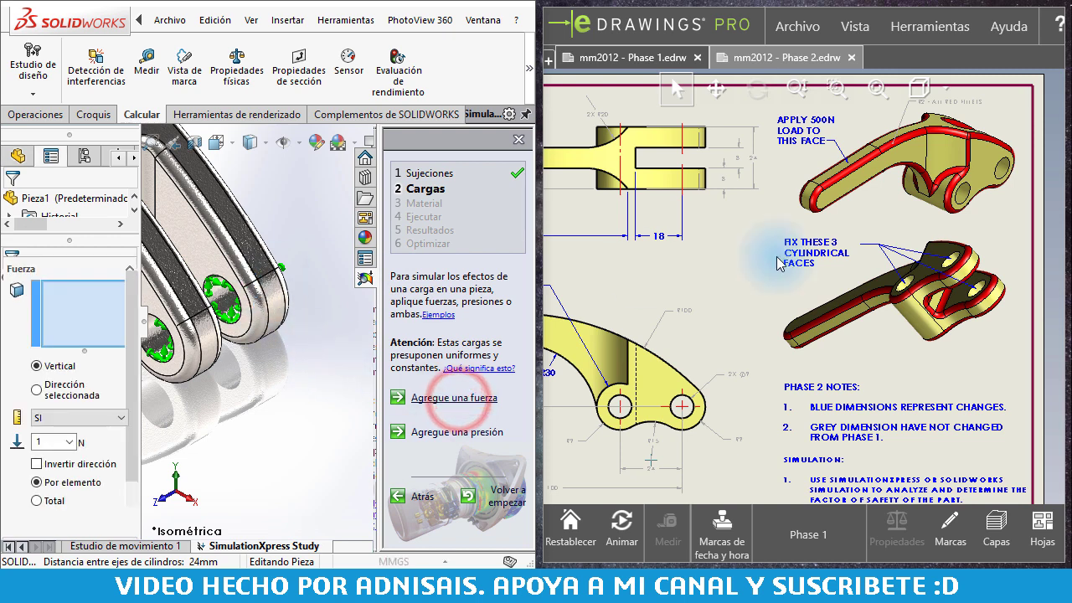
pyautogui.scroll(2, 268, 293)
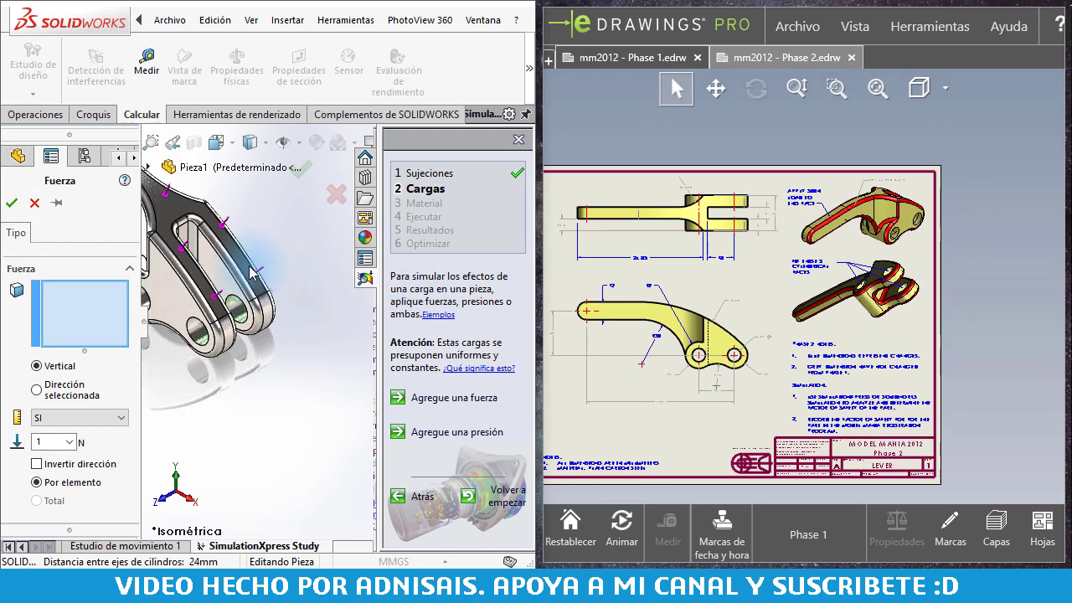
pyautogui.scroll(2, 234, 280)
pyautogui.scroll(2, 201, 267)
pyautogui.scroll(2, 167, 255)
pyautogui.scroll(-4, 162, 251)
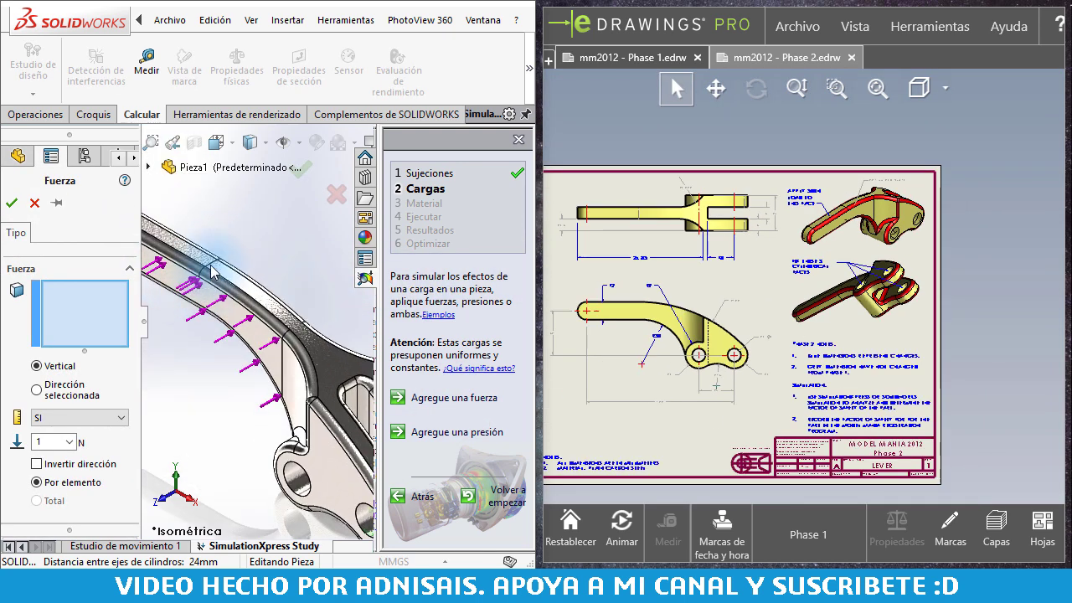
pyautogui.click(205, 264)
pyautogui.write('500')
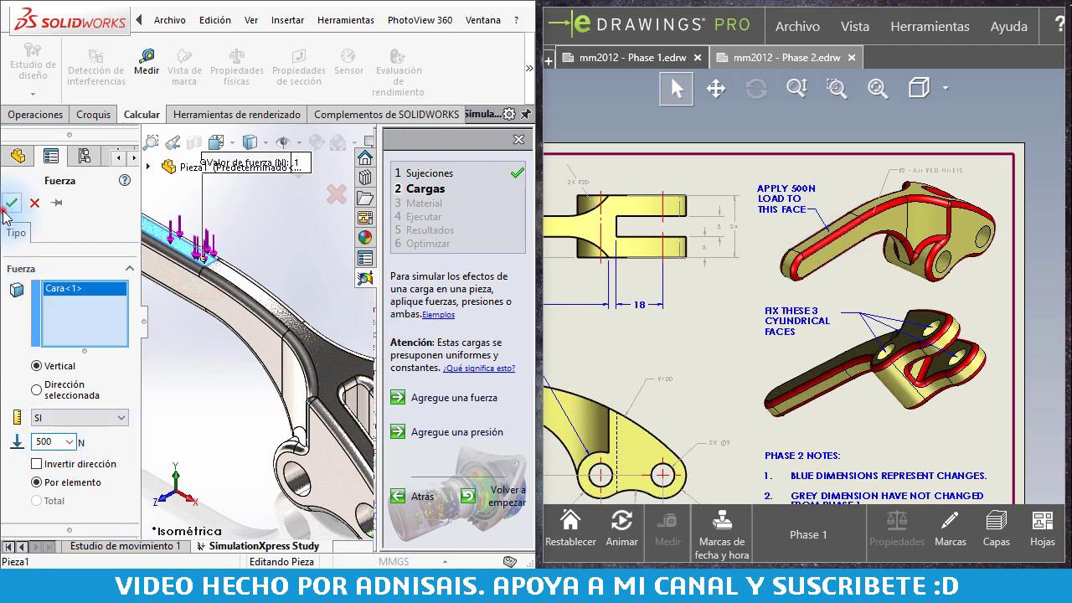
pyautogui.click(10, 204)
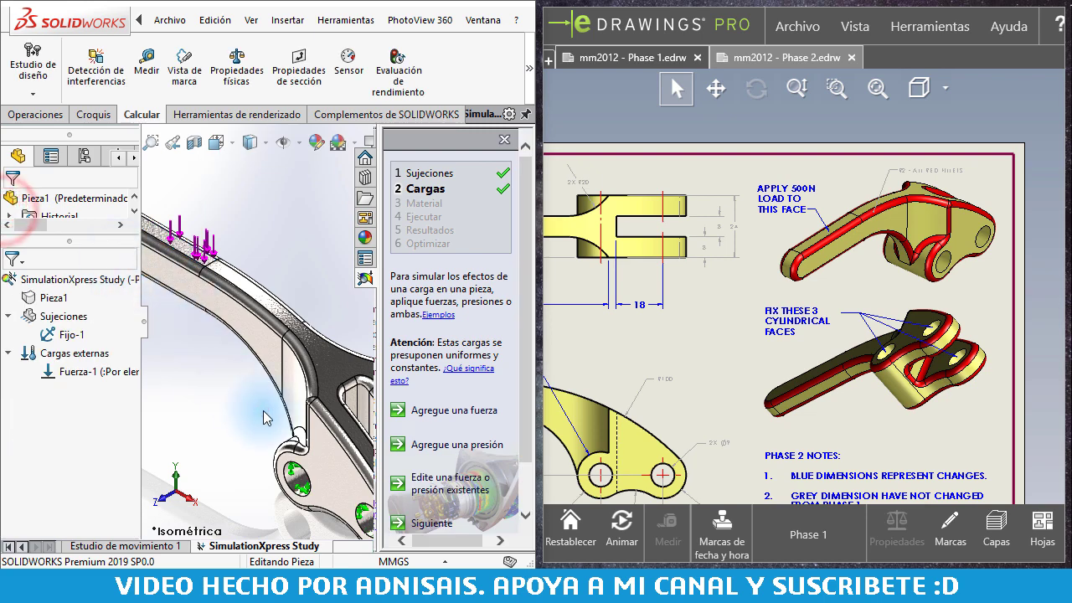
pyautogui.scroll(3, 243, 377)
pyautogui.scroll(-2, 226, 369)
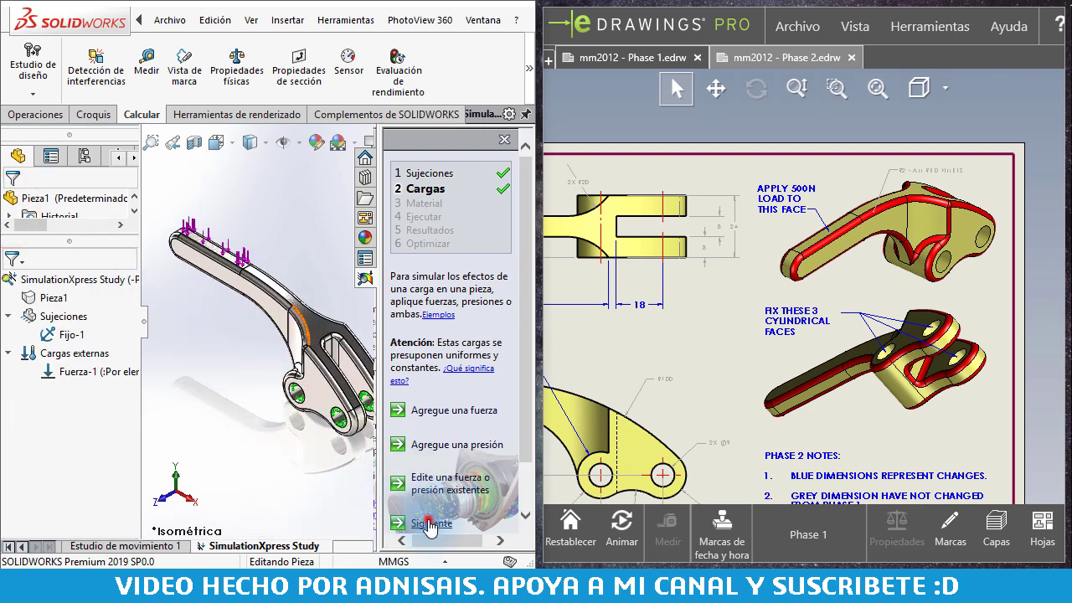
pyautogui.click(430, 523)
# Assign Acero al carbono no aleado from the material library to the lever.
pyautogui.click(453, 387)
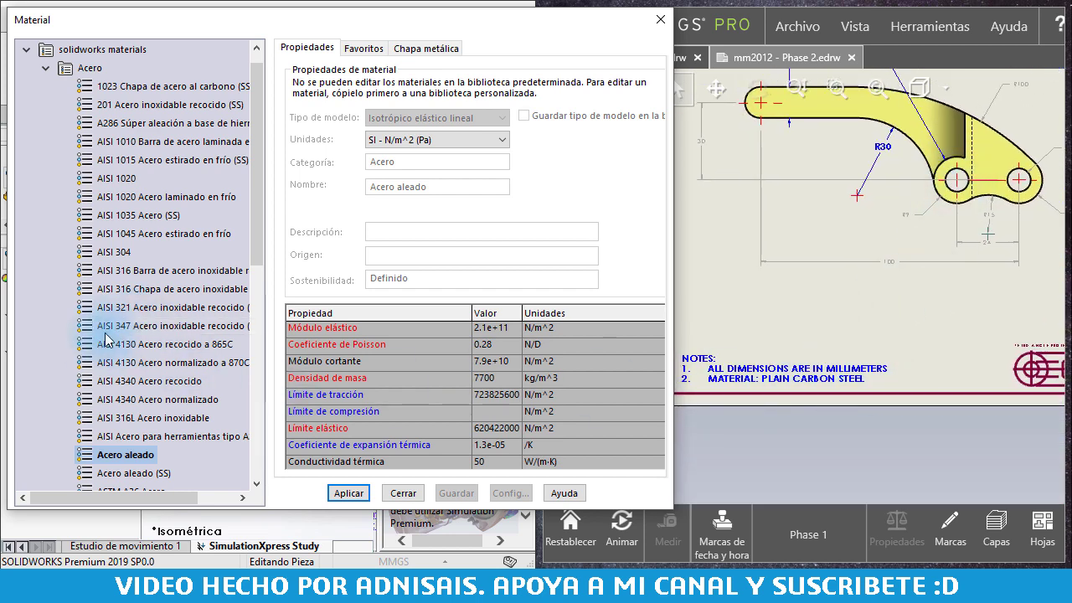
pyautogui.scroll(-1, 107, 338)
pyautogui.scroll(-2, 109, 339)
pyautogui.scroll(-1, 134, 331)
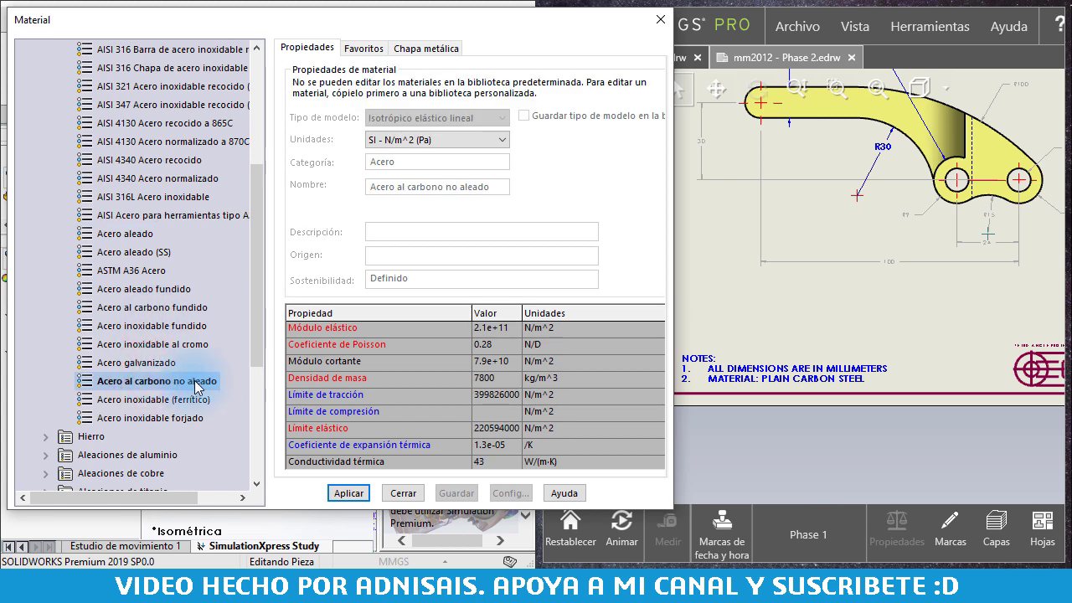
pyautogui.click(348, 493)
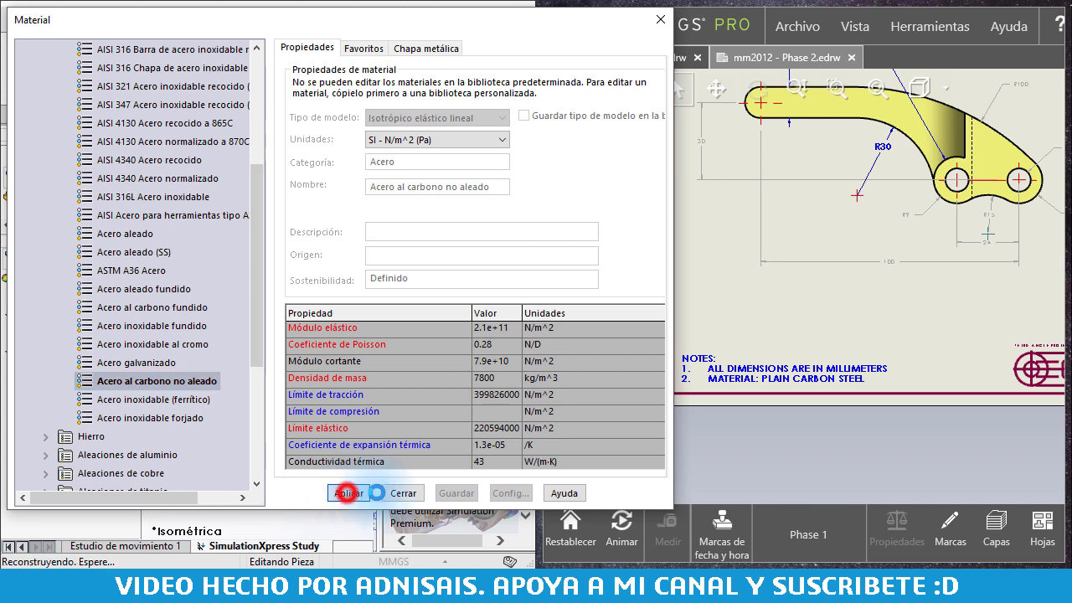
pyautogui.click(394, 493)
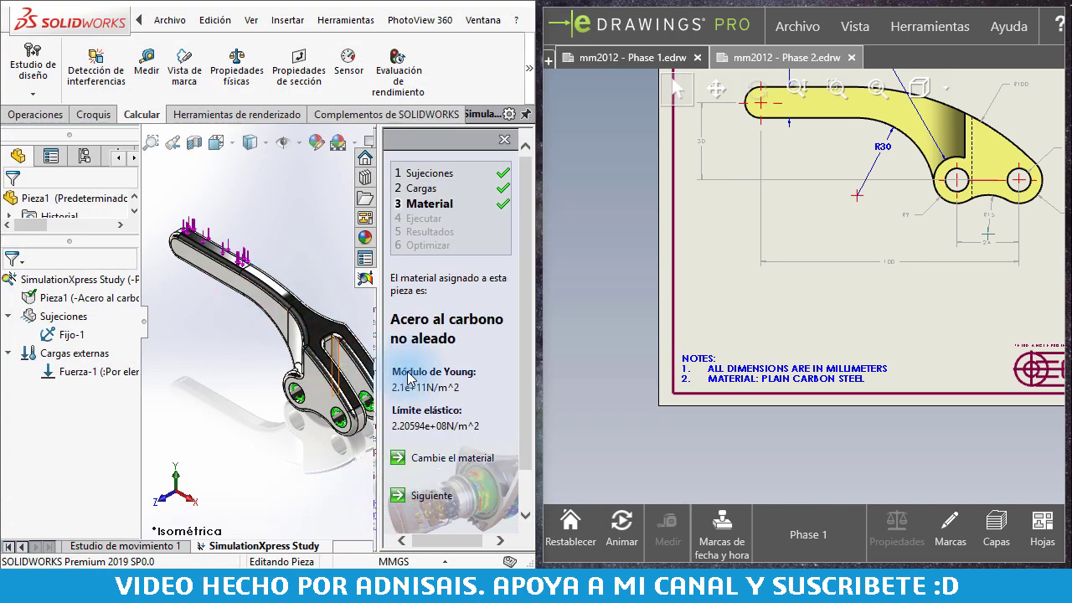
pyautogui.scroll(-1, 494, 378)
# Run the simulation and accept the results, showing a lowest factor of safety of 2.45241.
pyautogui.click(443, 452)
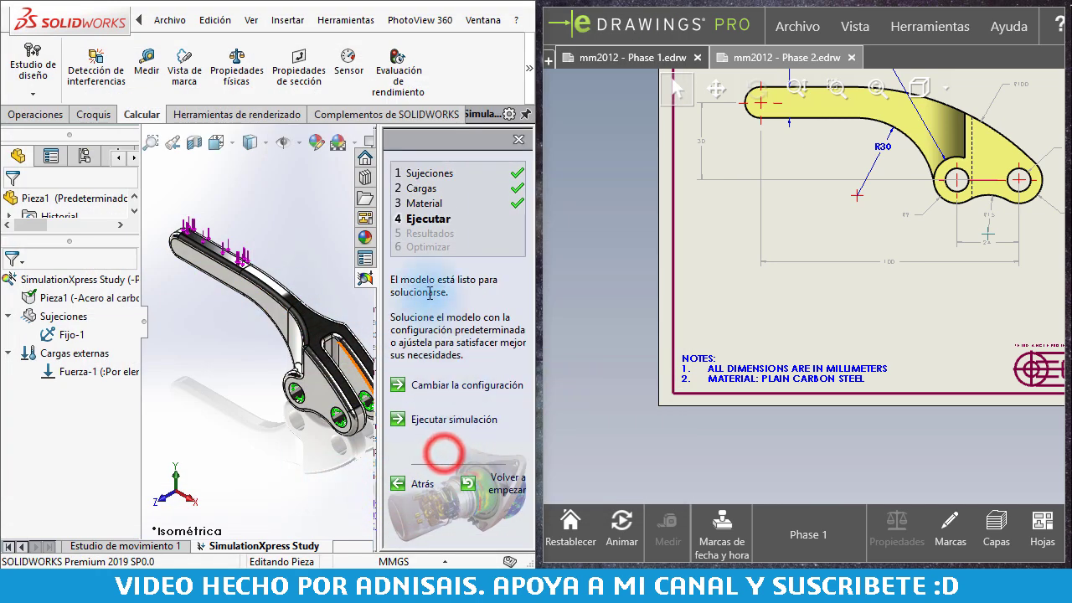
pyautogui.click(474, 431)
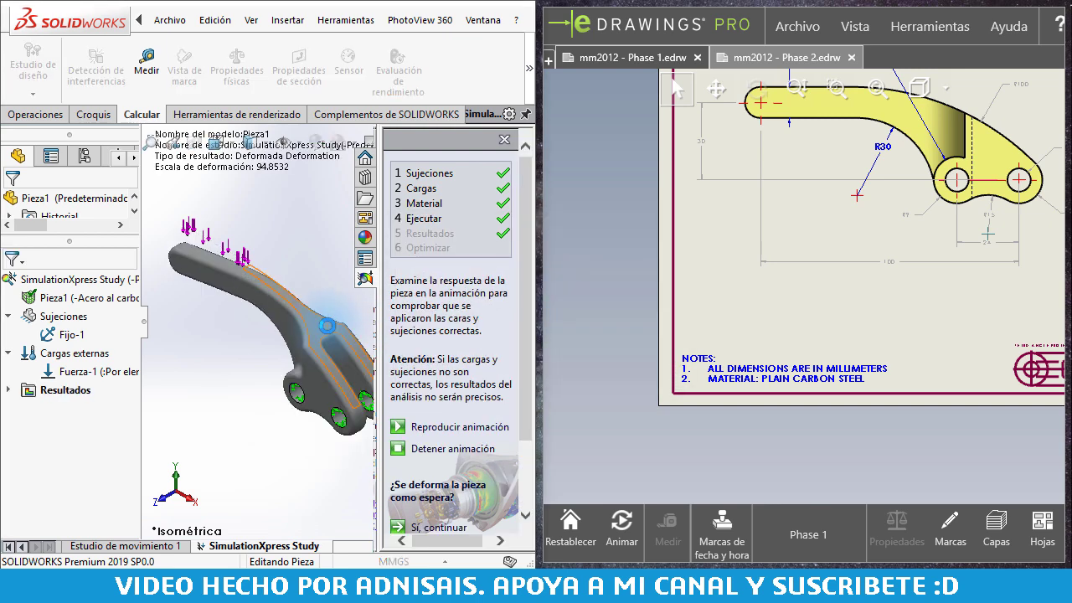
pyautogui.scroll(-2, 435, 494)
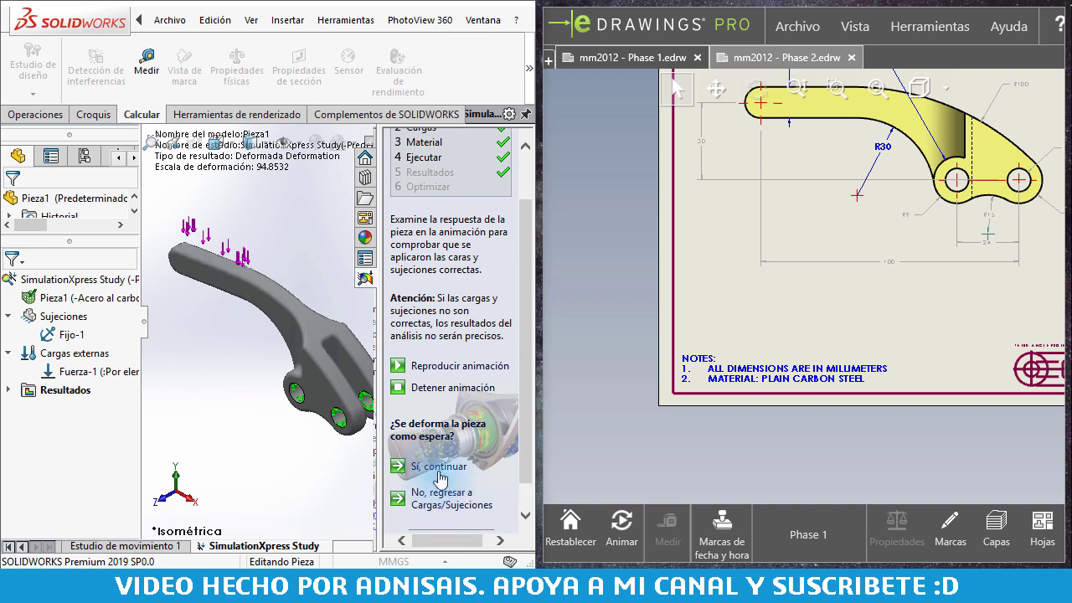
pyautogui.click(441, 466)
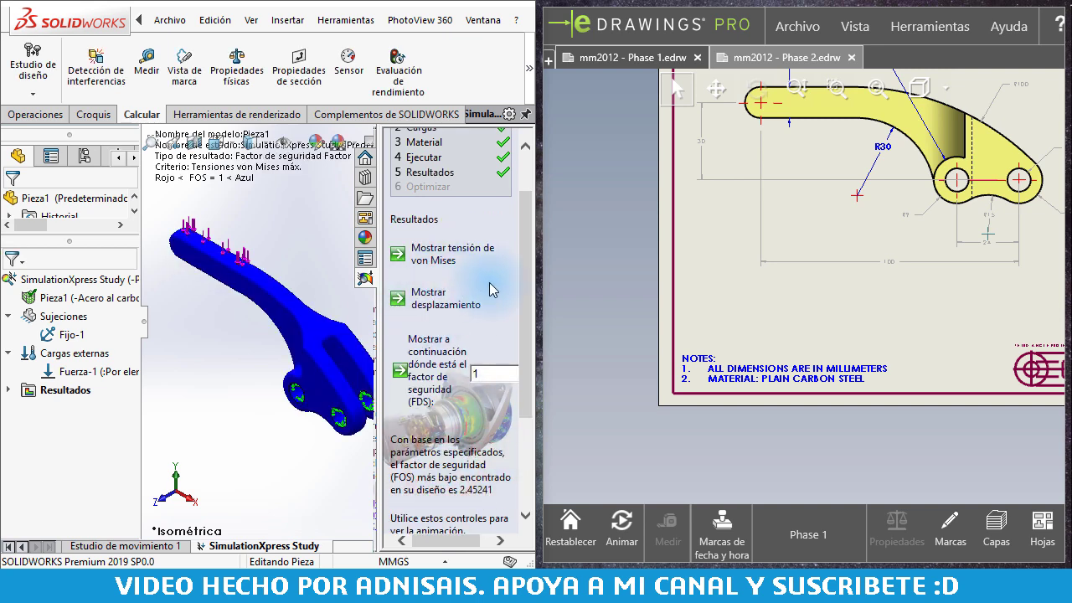
pyautogui.scroll(-2, 696, 305)
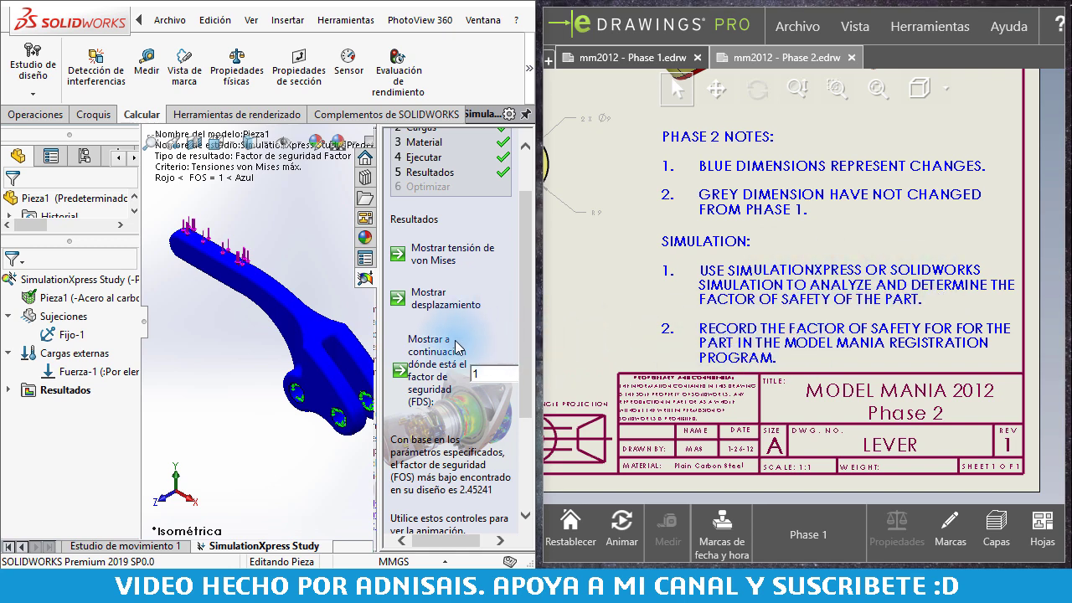
pyautogui.scroll(-2, 473, 351)
pyautogui.click(460, 432)
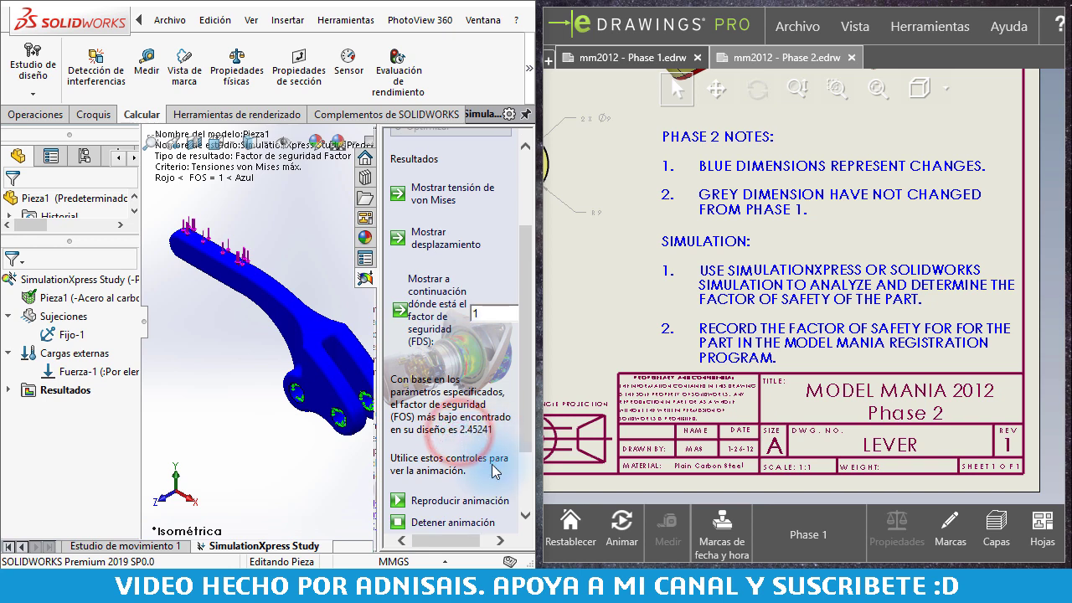
# Display the von Mises stress plot with the whole lever in view.
pyautogui.middleClick(283, 262)
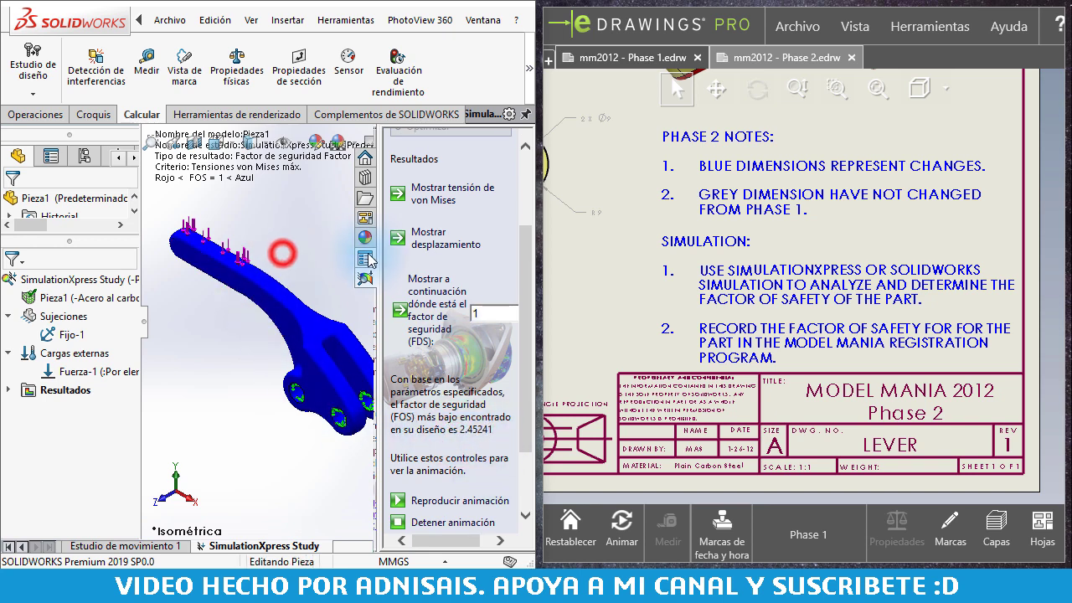
pyautogui.click(437, 198)
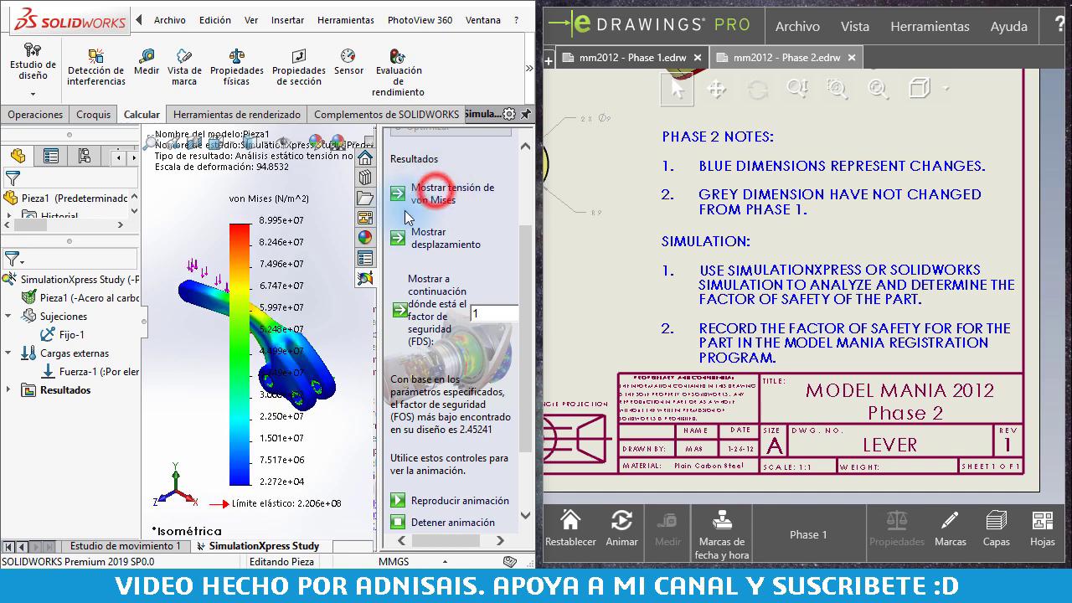
pyautogui.click(483, 20)
# Maximise SOLIDWORKS and show the von Mises plot isometrically, peaking at 8.995e+07 N/m^2.
pyautogui.doubleClick(66, 32)
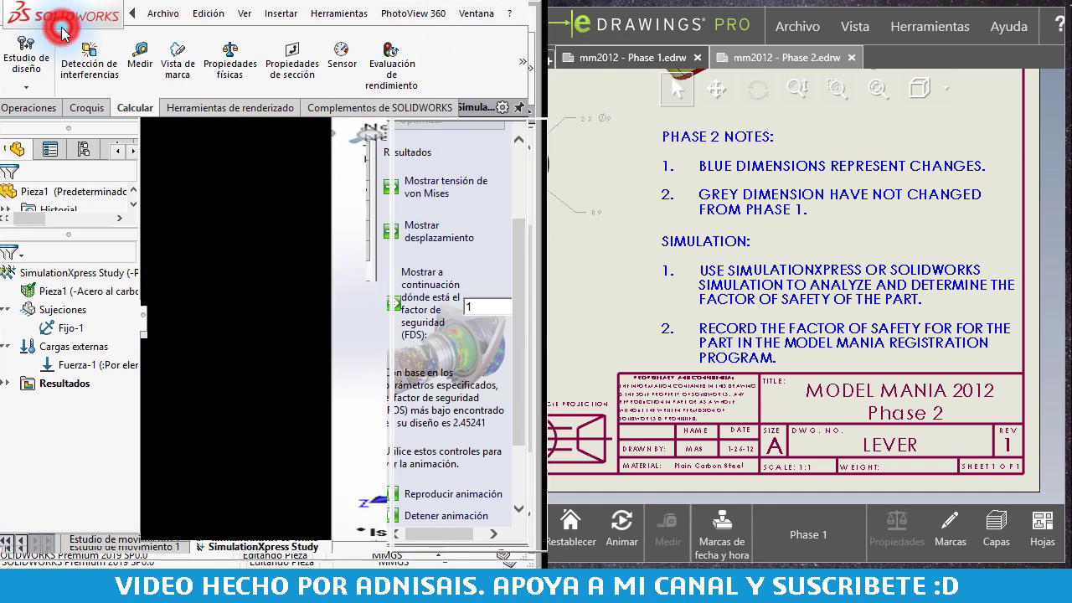
pyautogui.moveTo(653, 273)
pyautogui.mouseDown(button='middle')
pyautogui.moveTo(600, 397)
pyautogui.moveTo(605, 343)
pyautogui.mouseUp(button='middle')
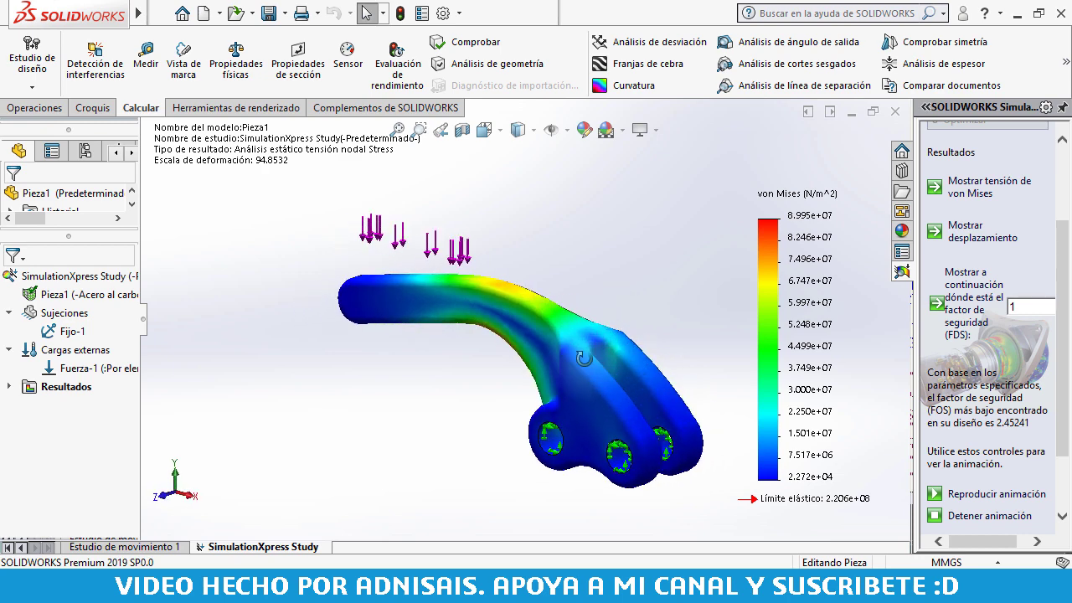
pyautogui.moveTo(603, 273); pyautogui.dragTo(603, 273, button='middle')
pyautogui.hotkey('ctrl', '7')
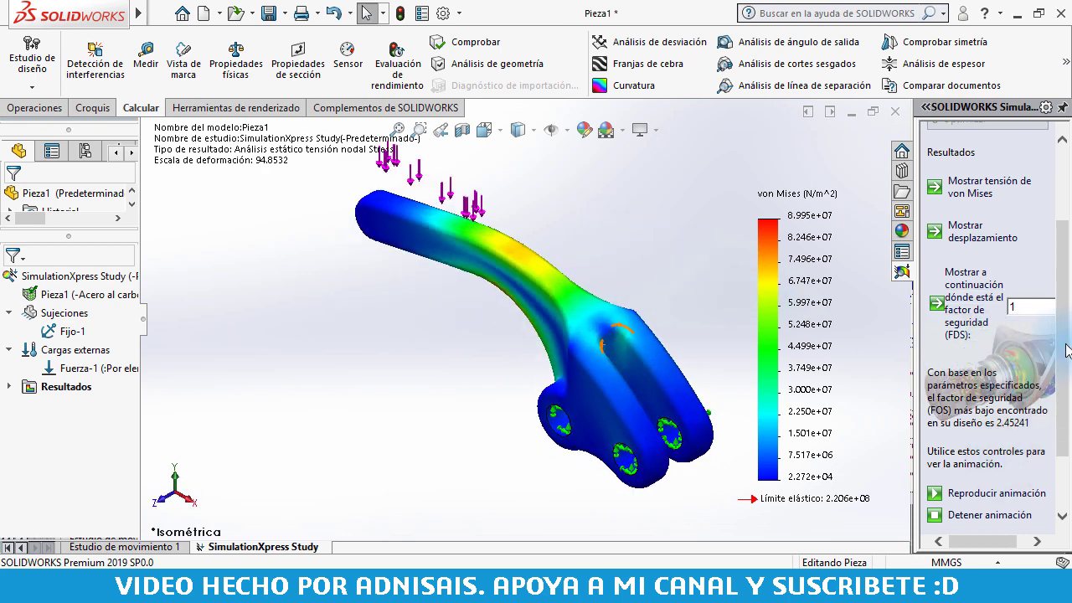
pyautogui.scroll(-3, 1057, 394)
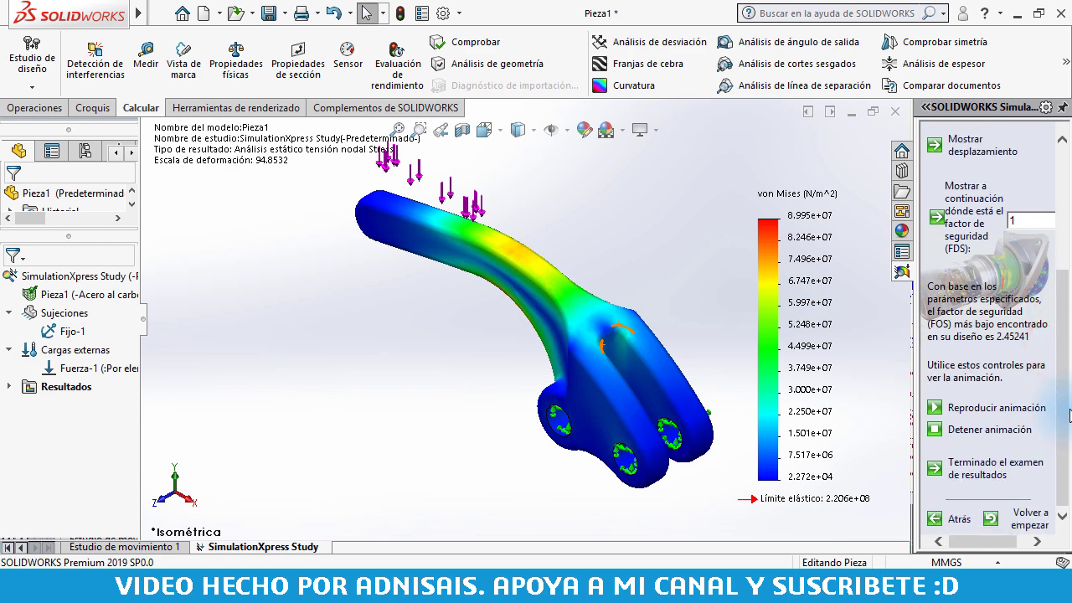